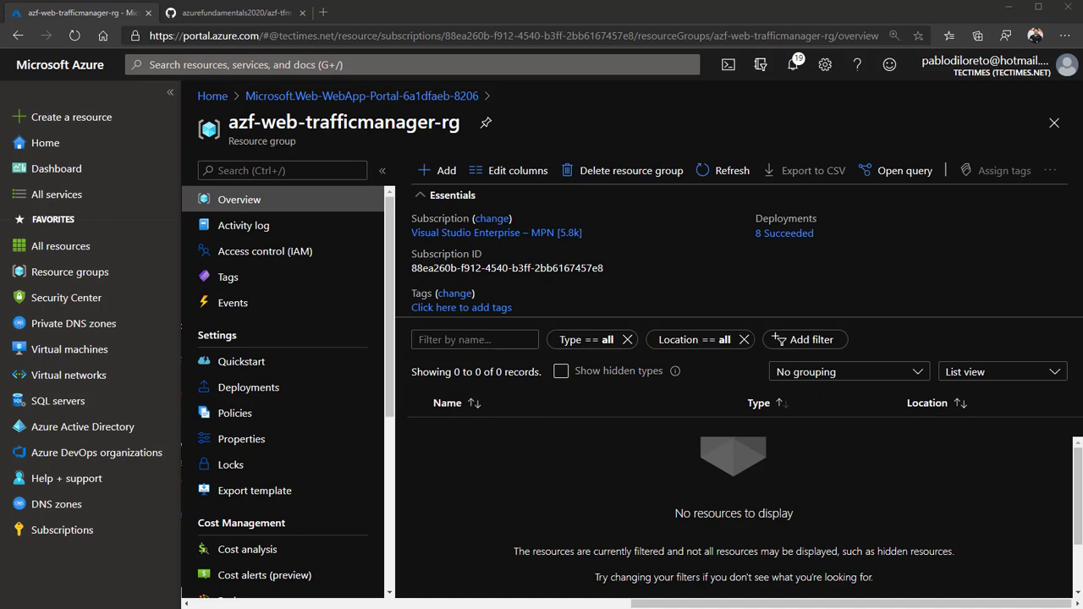
- In the azurefundamentals2020 GitHub repository, examine the azf-tfm folder, including the php project in its br subfolder
left_click(250, 15)
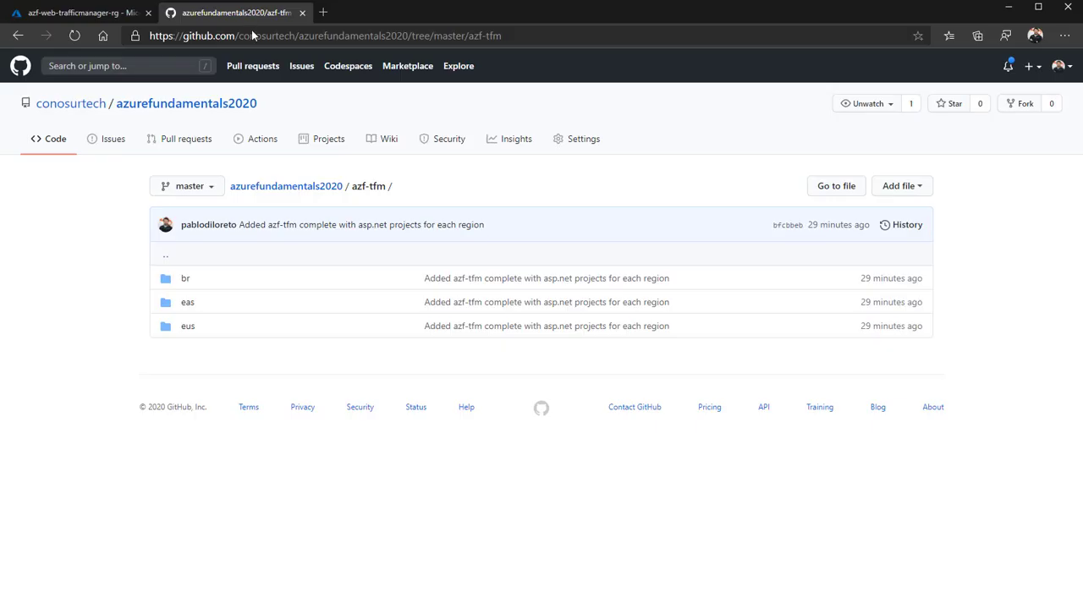
left_click(317, 188)
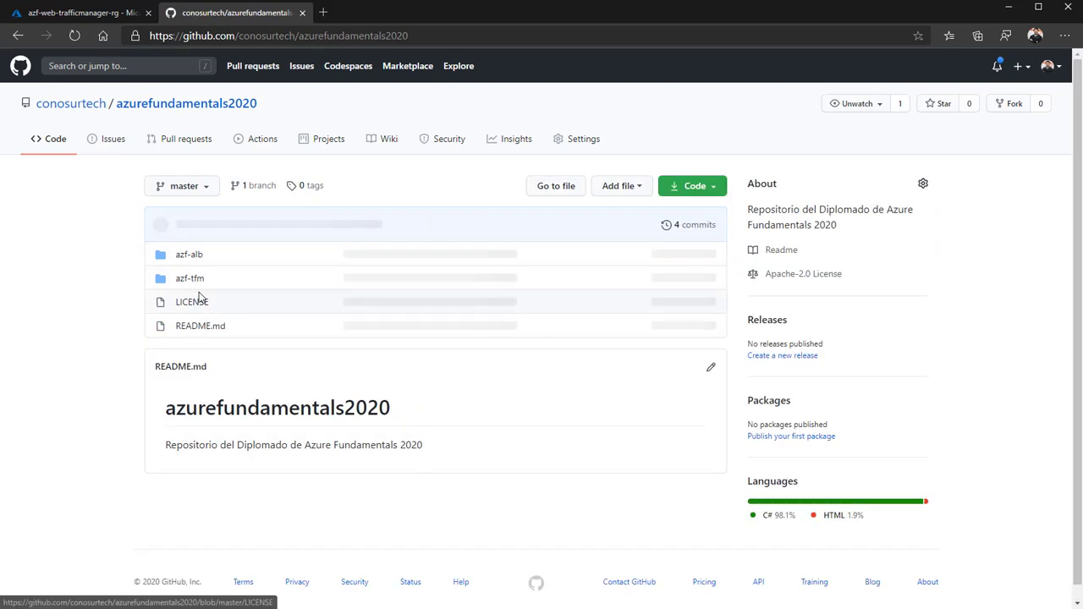
left_click(190, 280)
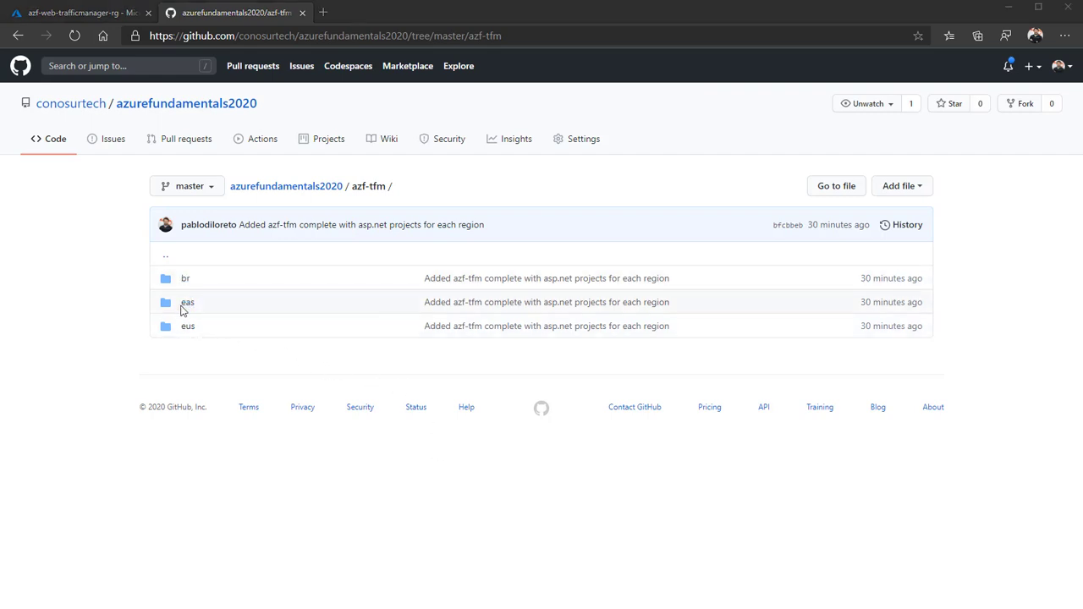
left_click(183, 280)
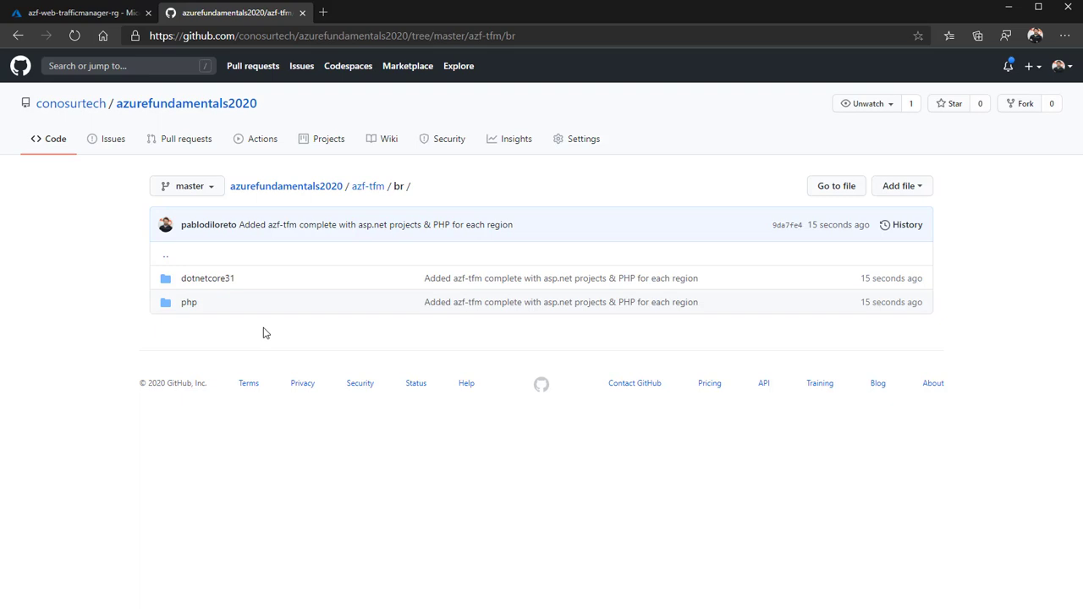
left_click(186, 303)
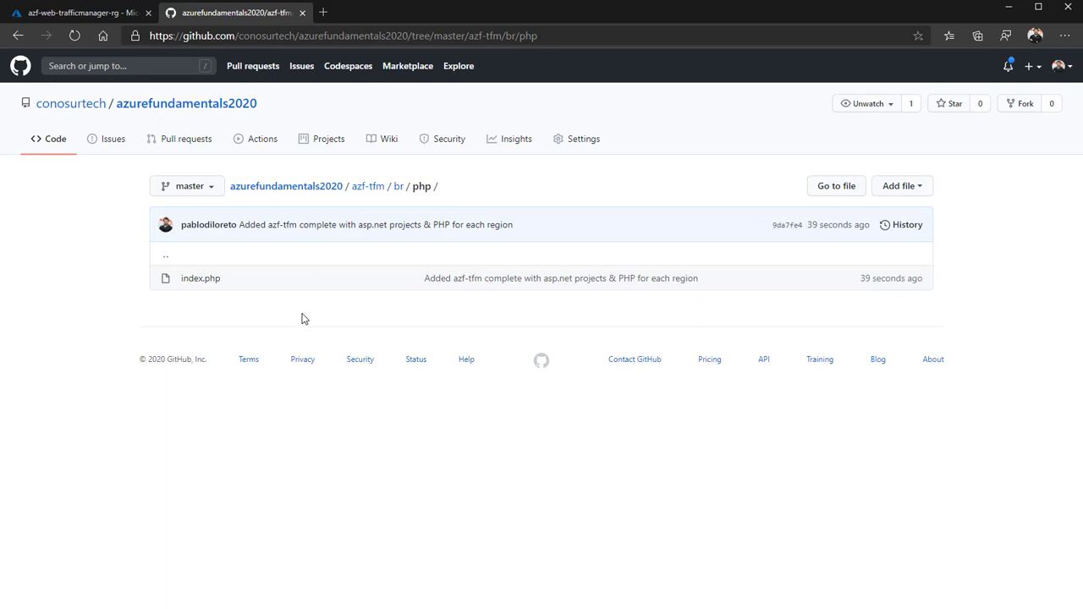
left_click(372, 187)
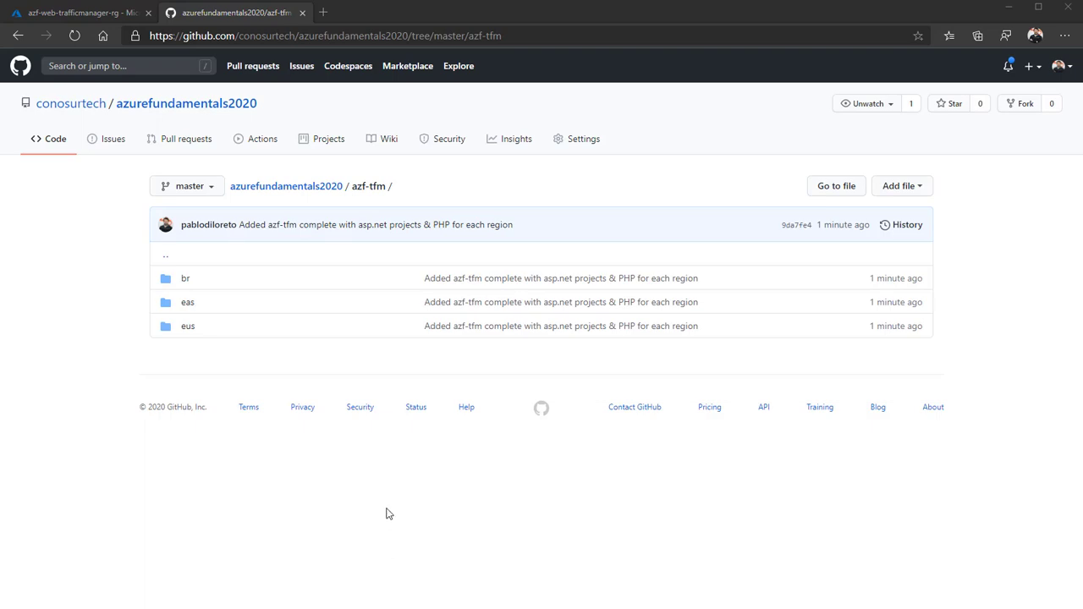
- Back in the Azure portal, start creating a Web App from the Marketplace in the azf-web-trafficmanager-rg resource group
left_click(95, 12)
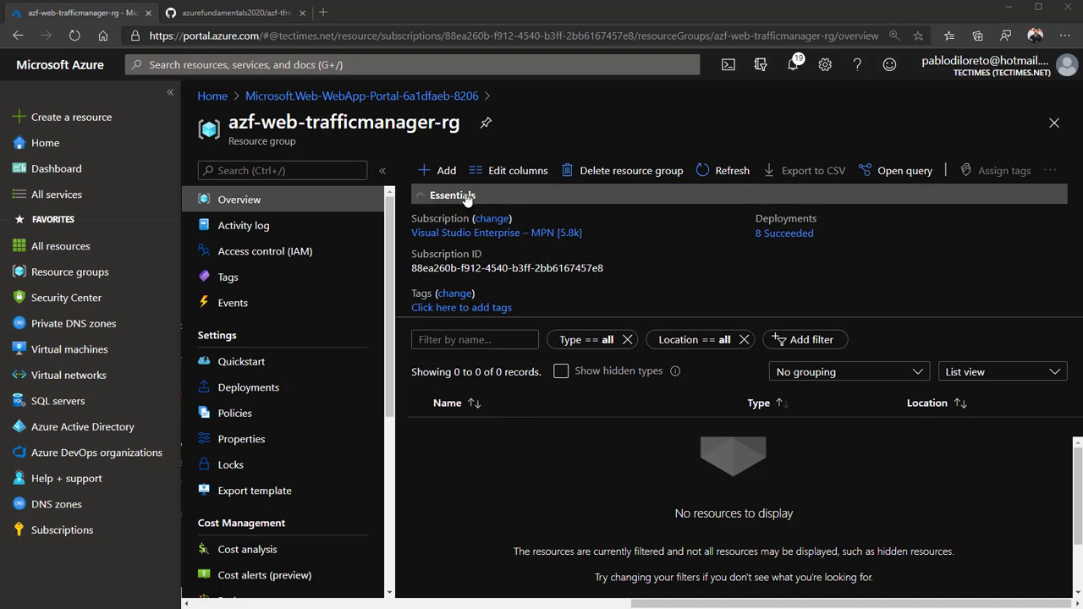
left_click(438, 170)
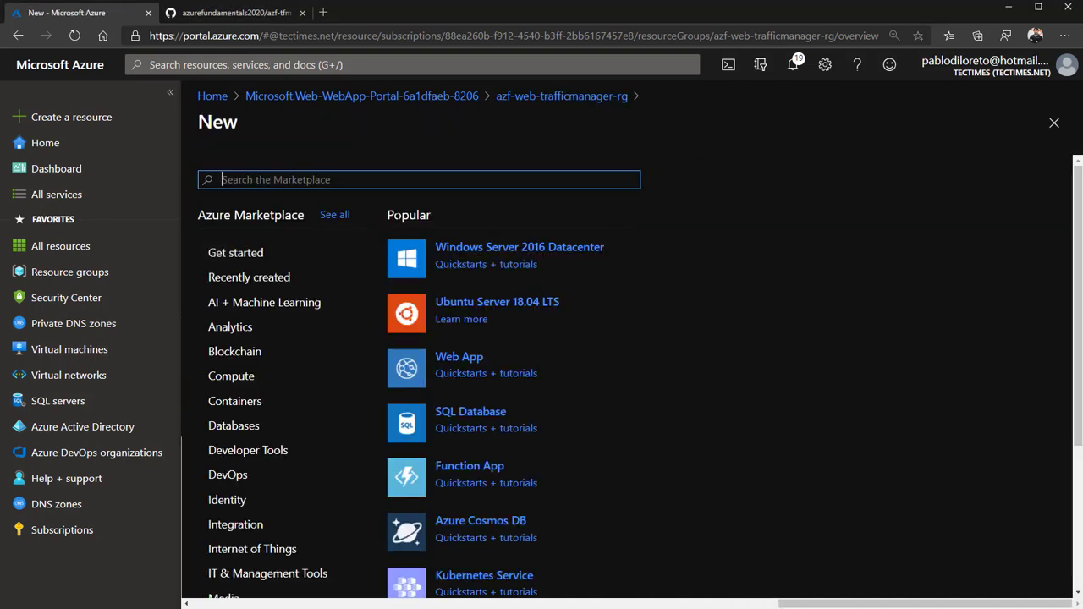
type("web app")
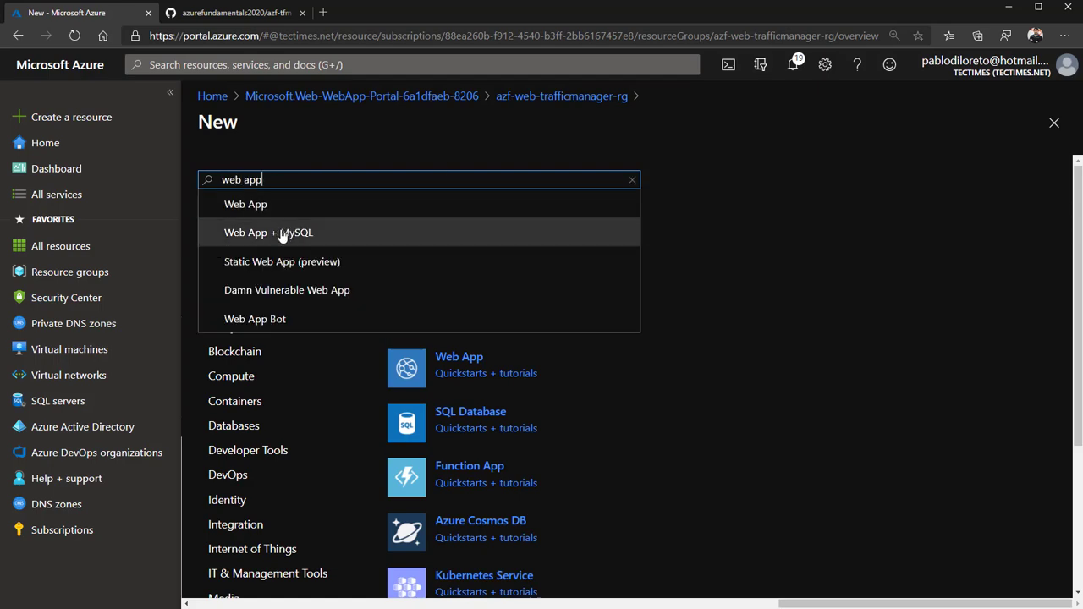
left_click(280, 205)
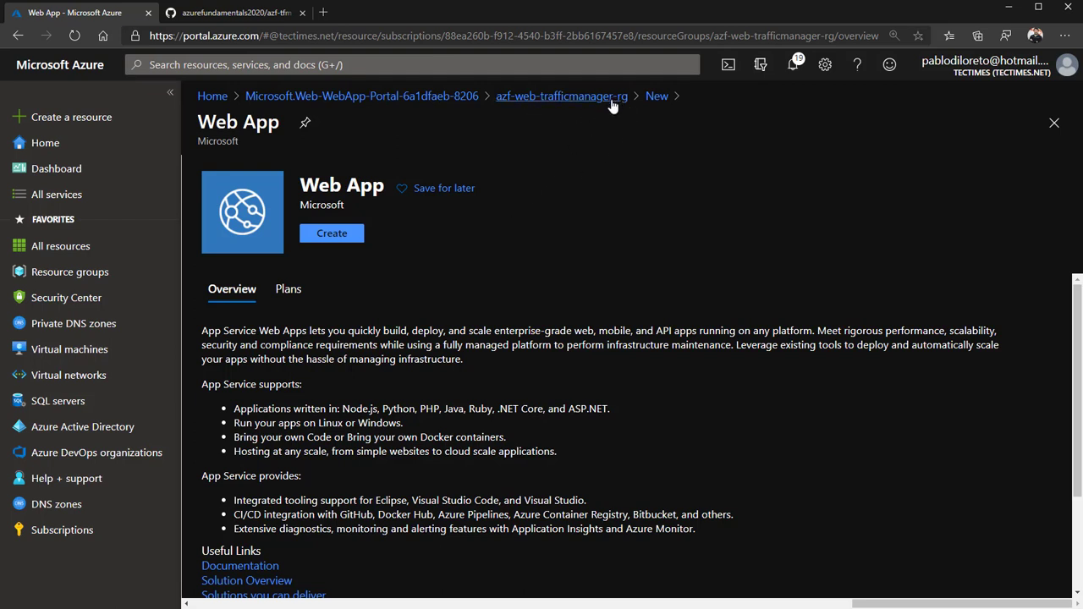
left_click(352, 238)
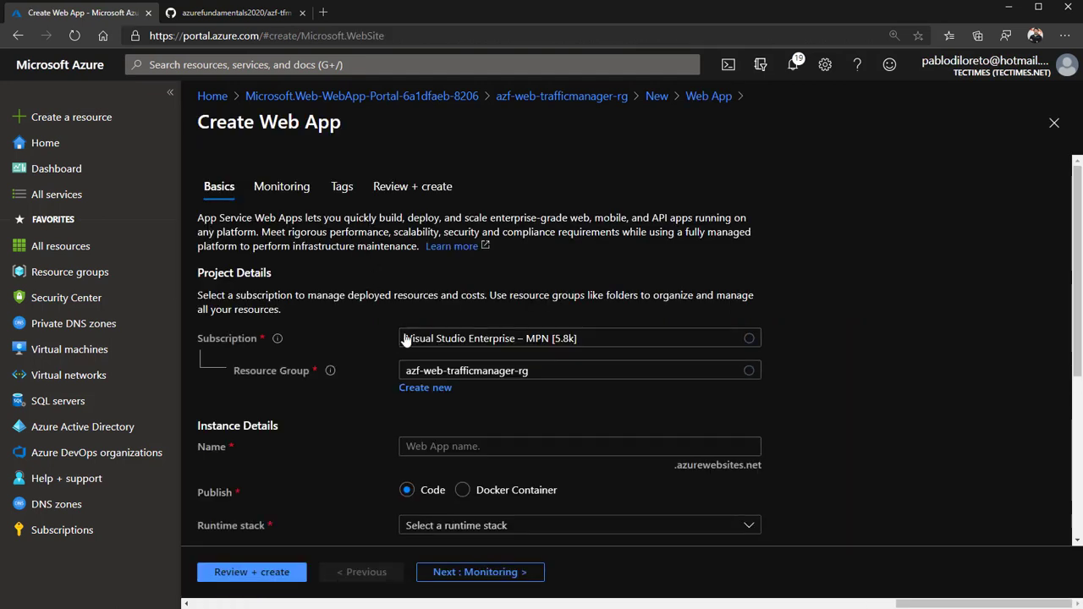
- Name the web app azf-webapp-brs-app and set its runtime stack to PHP 7.3
left_click(506, 446)
type("azf-webapp-brs-app")
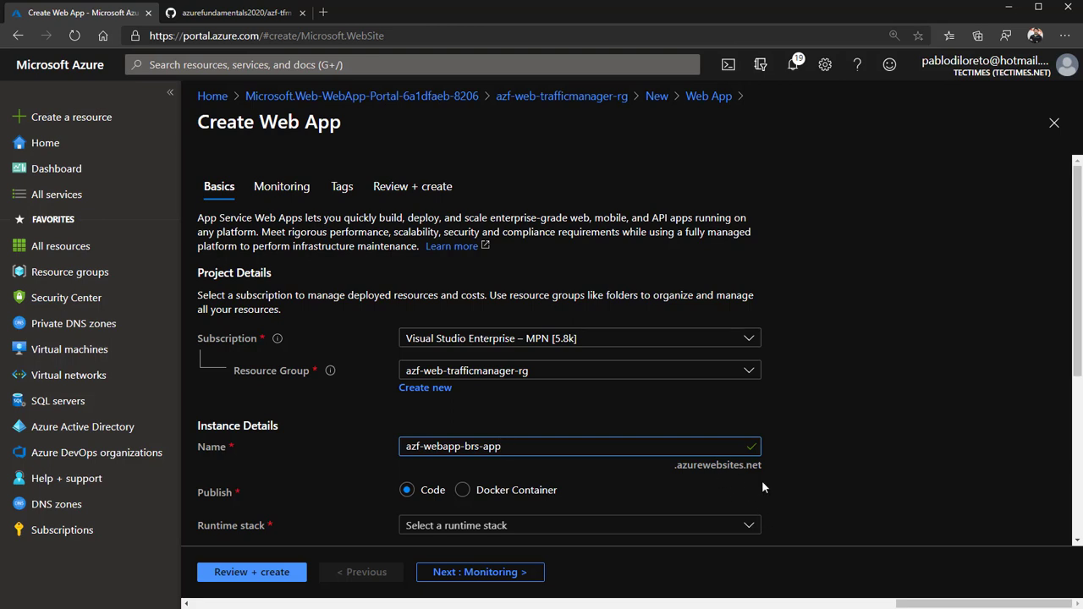
scroll(840, 442, "down", 3)
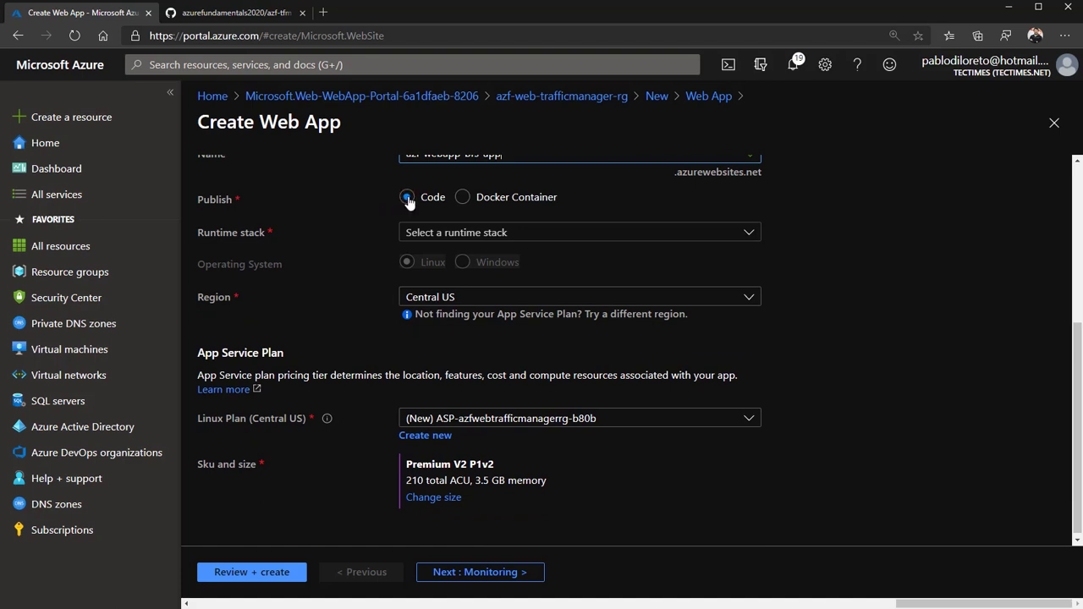
left_click(467, 242)
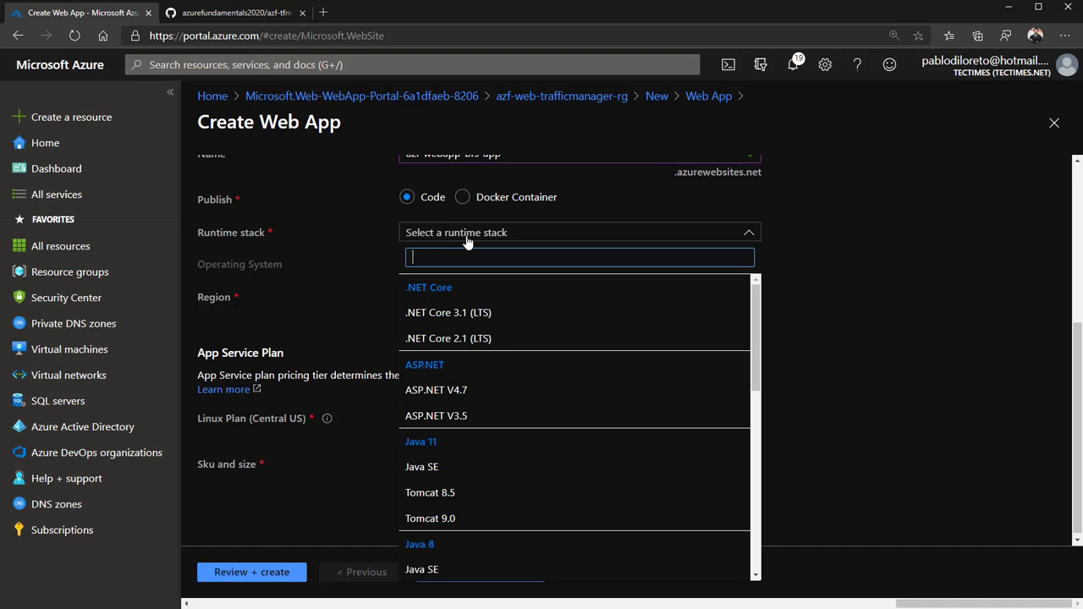
type("php")
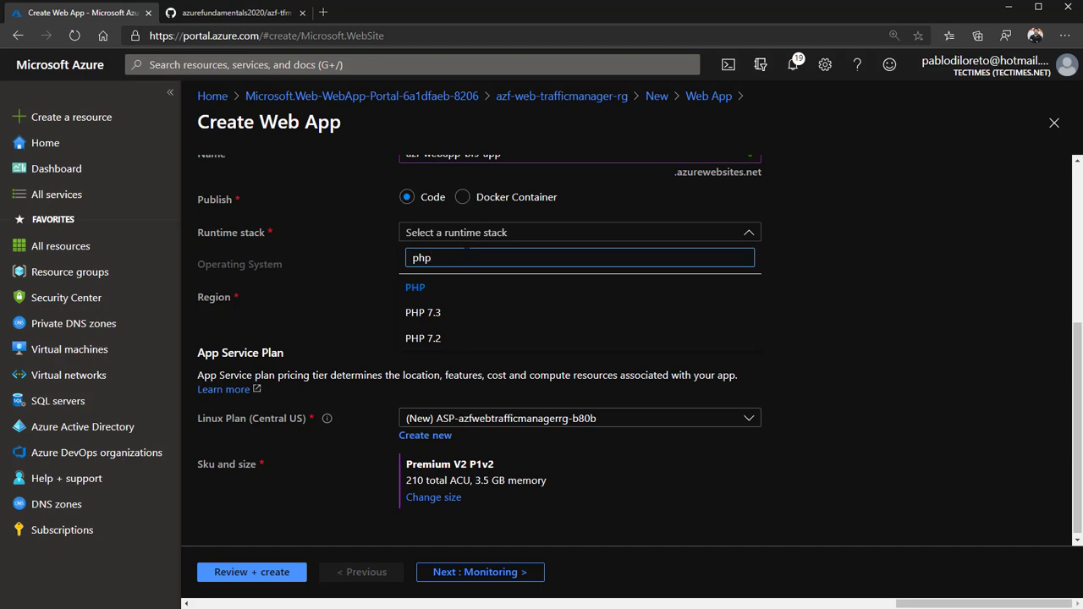
left_click(434, 314)
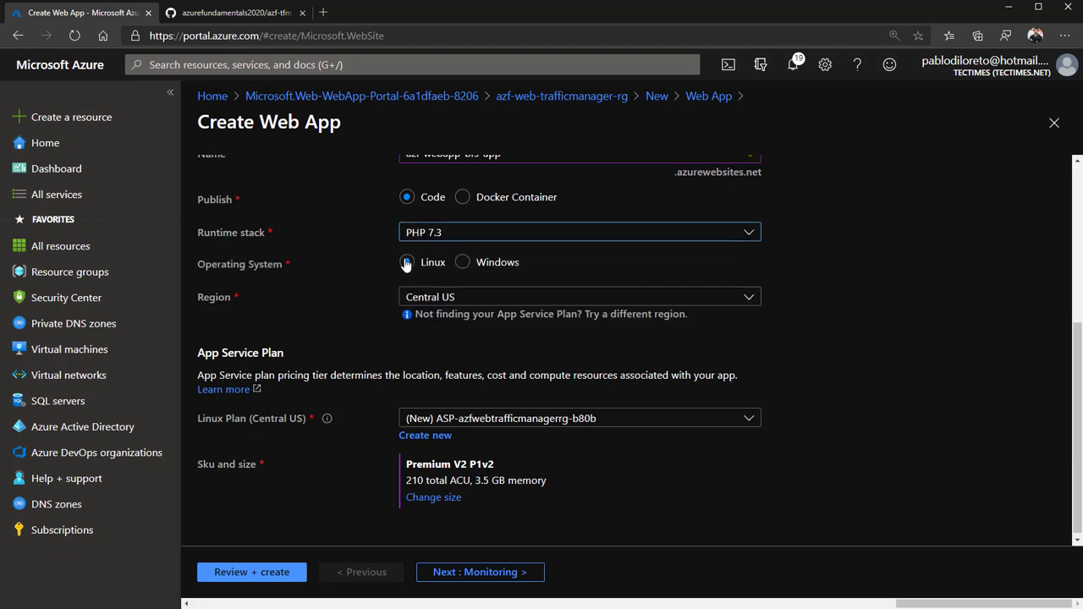
- Set the web app's region to Brazil South
left_click(430, 298)
type("br")
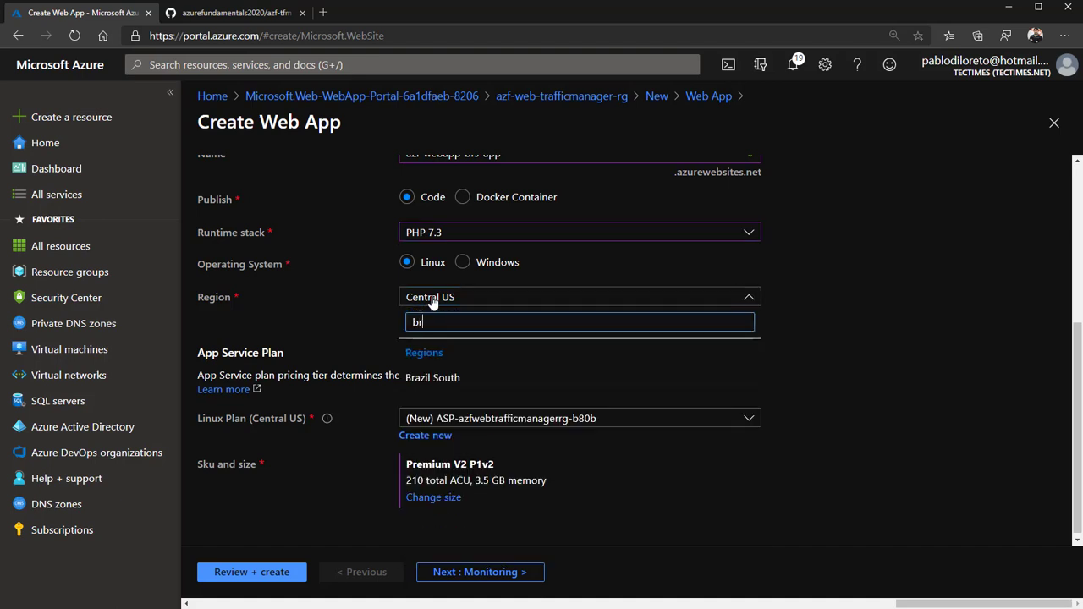
left_click(440, 378)
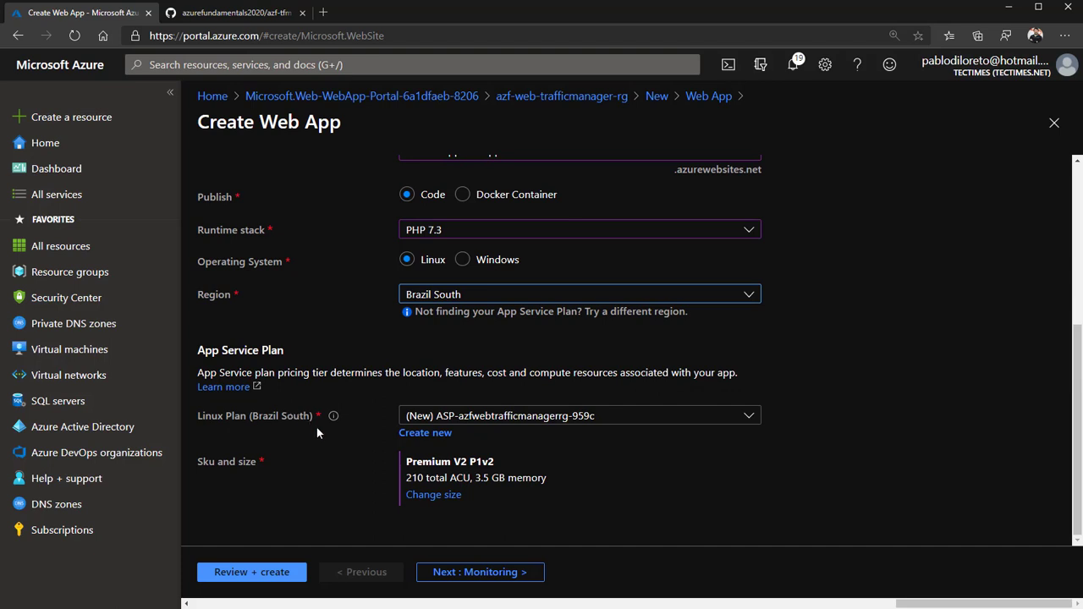
- Create a new App Service plan named azf-webapp-brs-plan for the web app
left_click(428, 435)
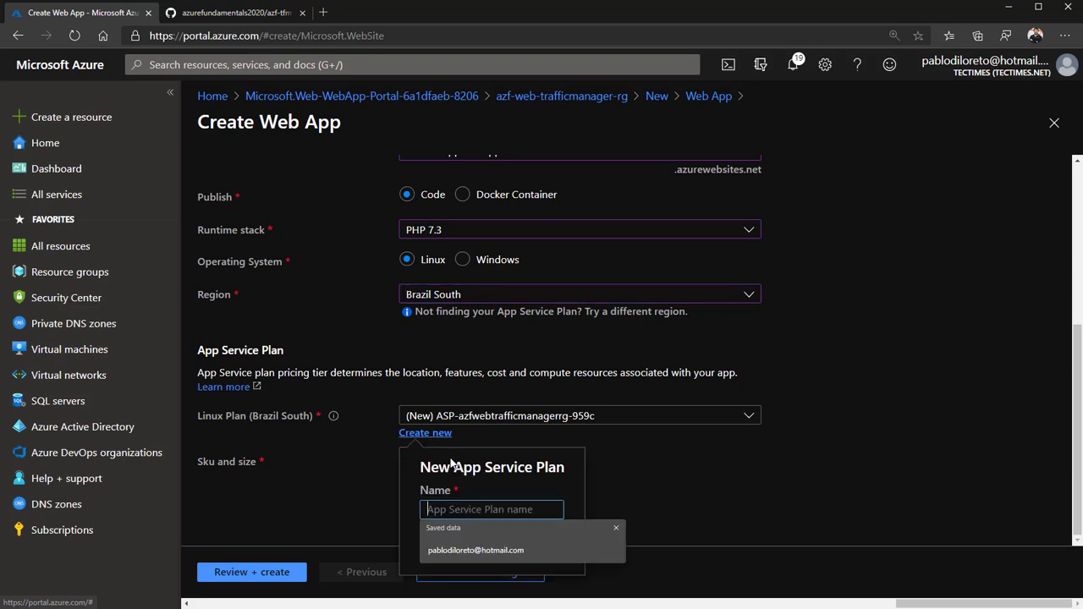
key("alt+Tab")
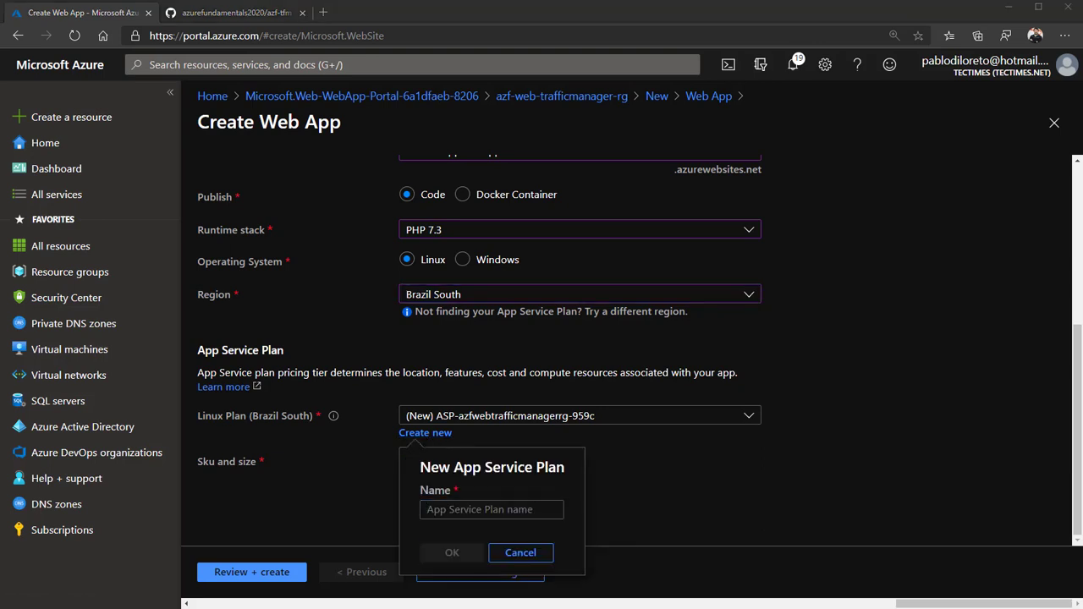
left_click(550, 512)
type("azf-webapp-brs-plan")
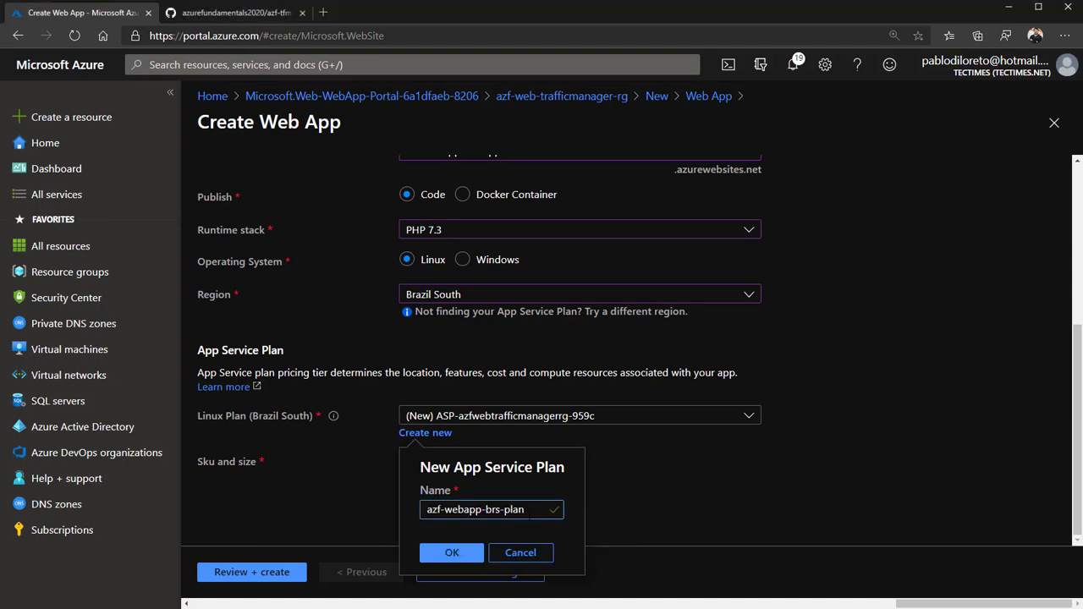
left_click(453, 554)
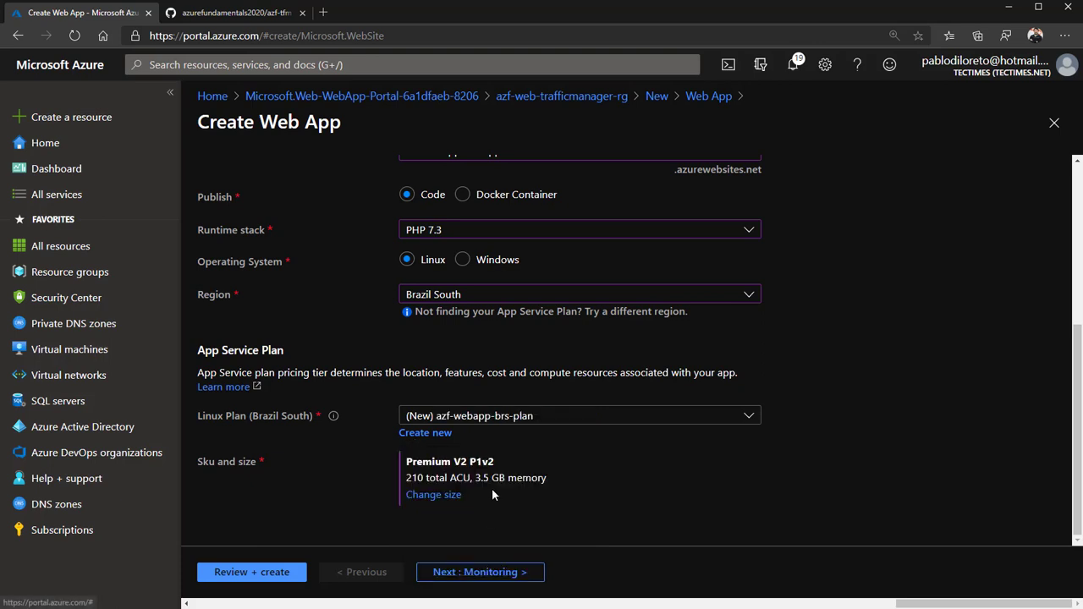
- Open the plan's size choices, select S1 among the additional Production pricing tiers and examine its included features
left_click(433, 496)
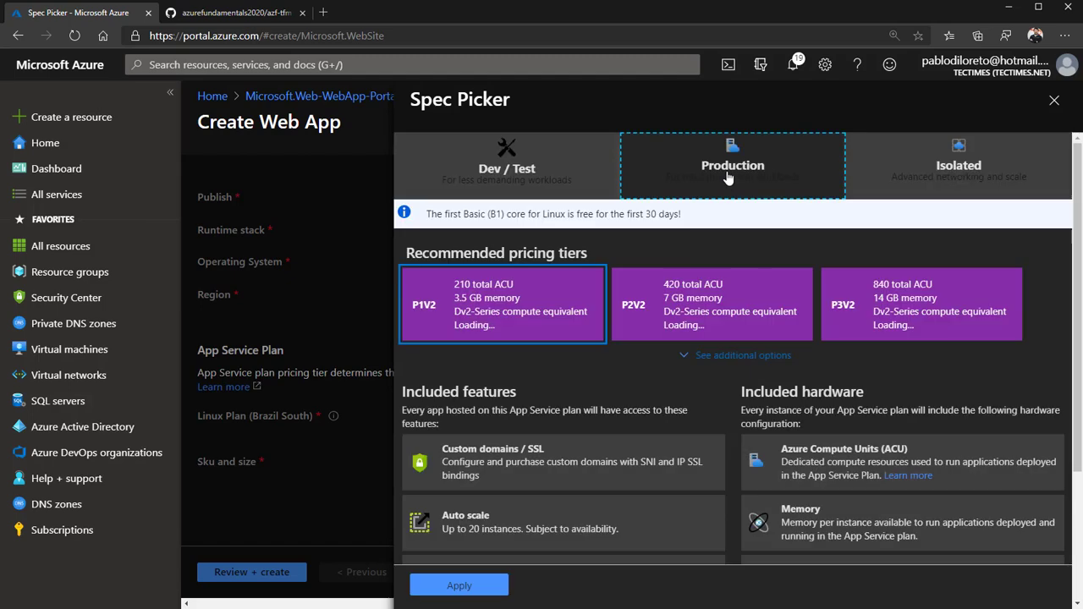
left_click(761, 359)
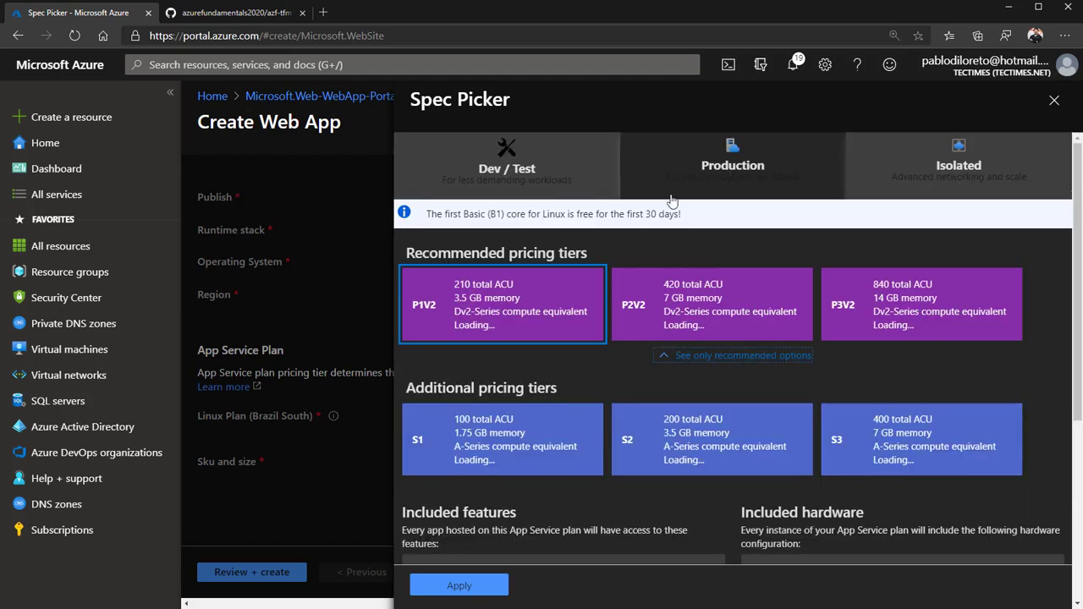
left_click(485, 434)
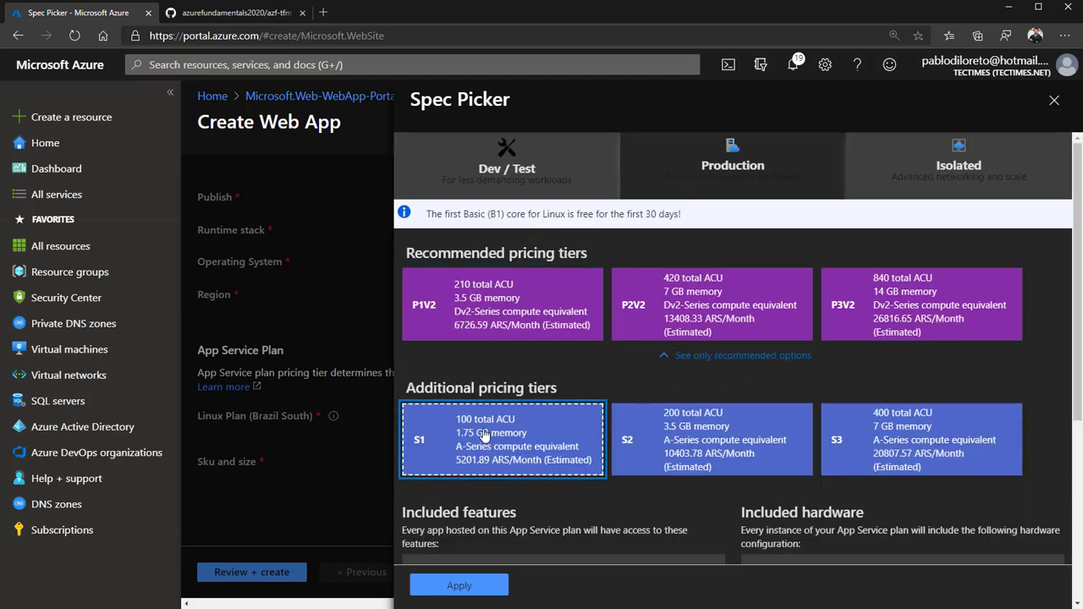
scroll(483, 435, "down", 3)
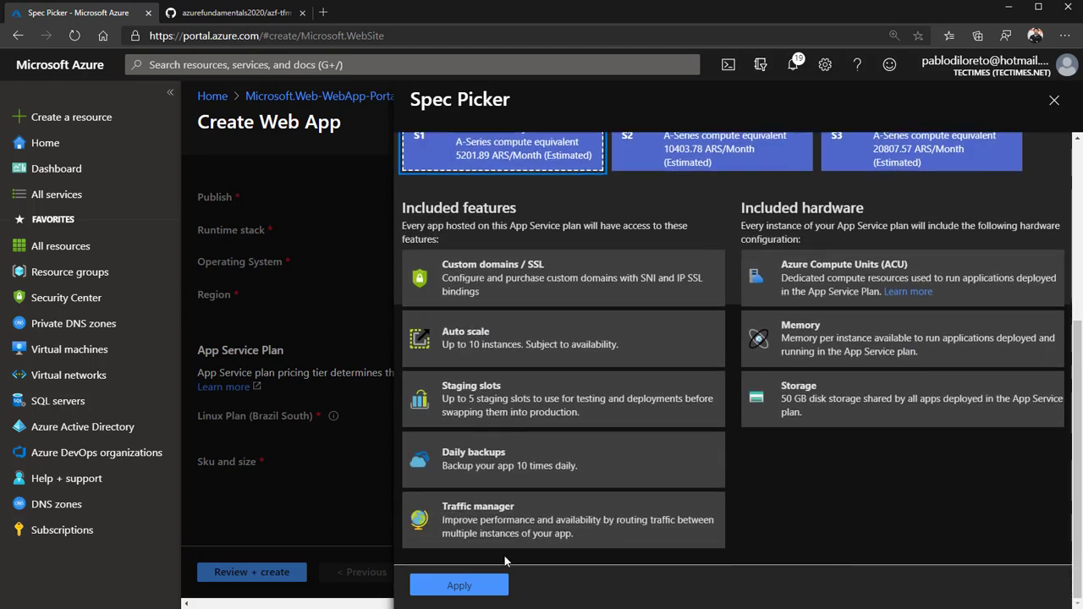
scroll(528, 476, "up", 10)
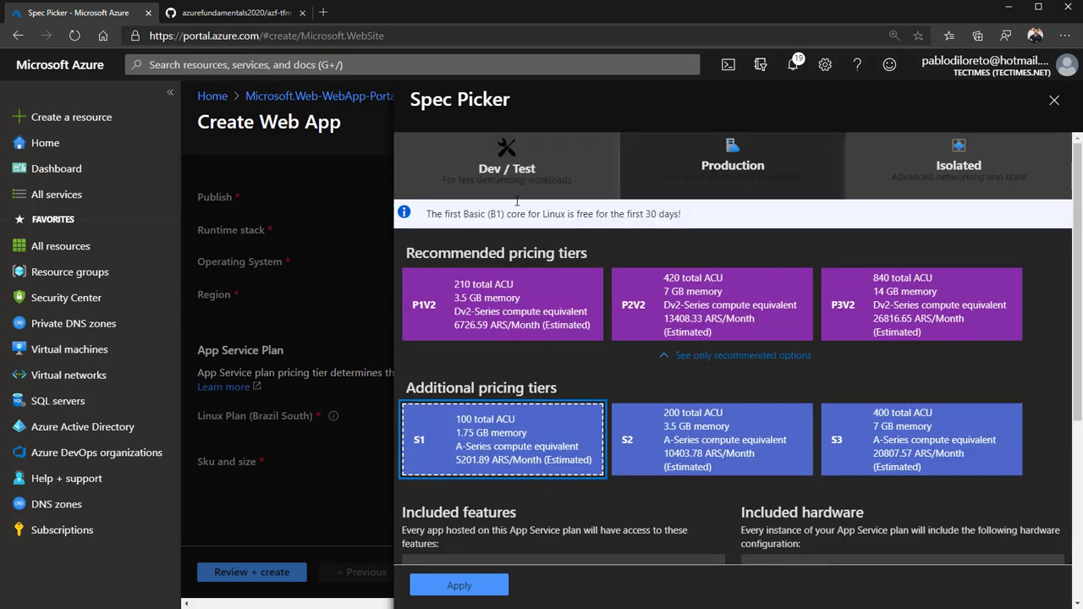
- Examine the features included in the B3 tier among the additional Dev / Test pricing tiers for comparison
left_click(516, 169)
left_click(745, 355)
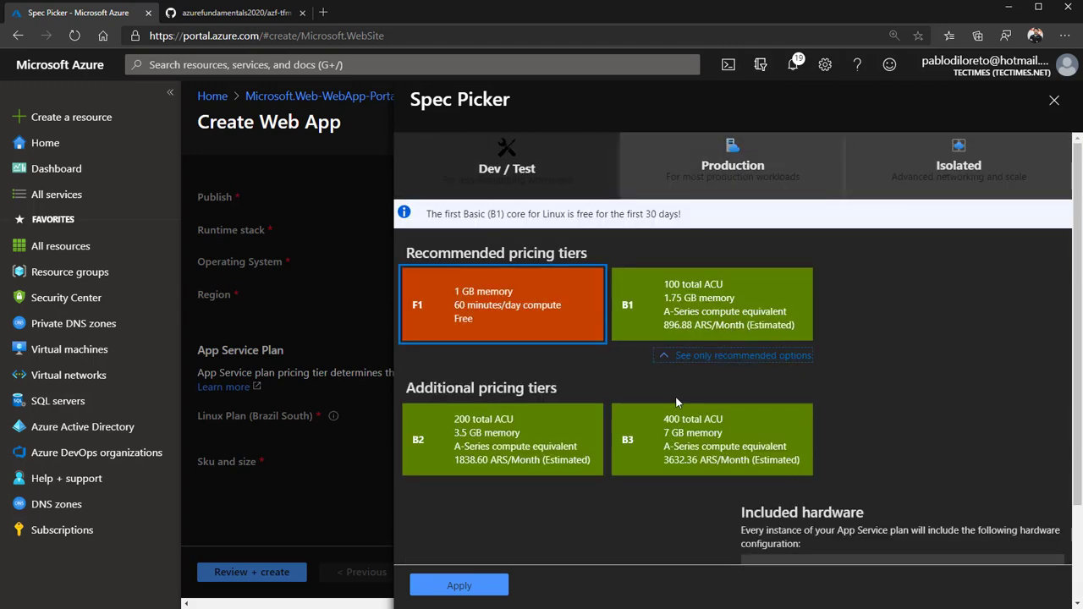
left_click(701, 457)
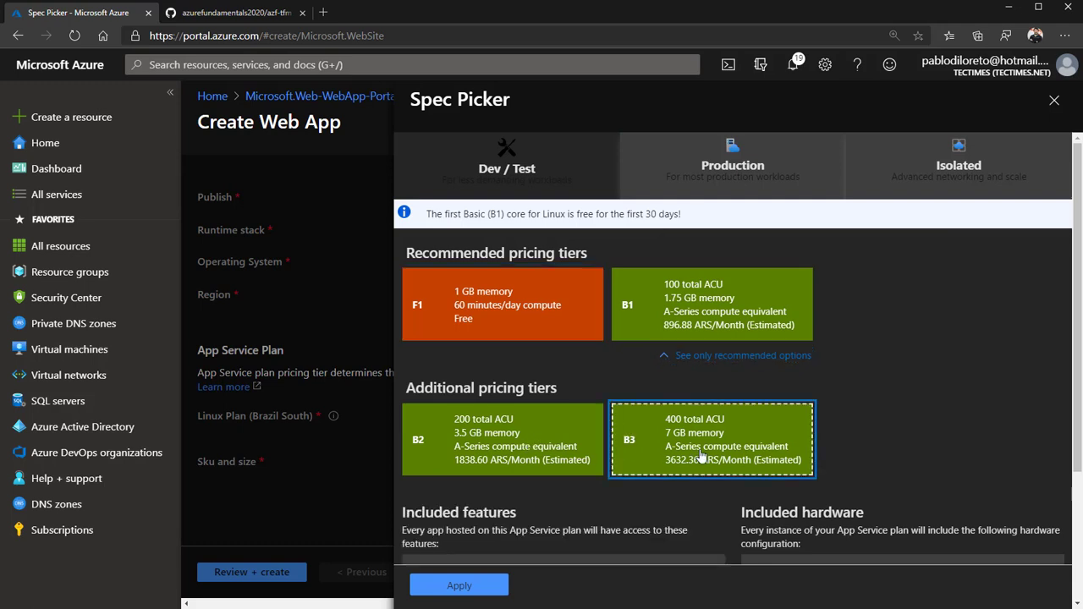
scroll(701, 457, "down", 3)
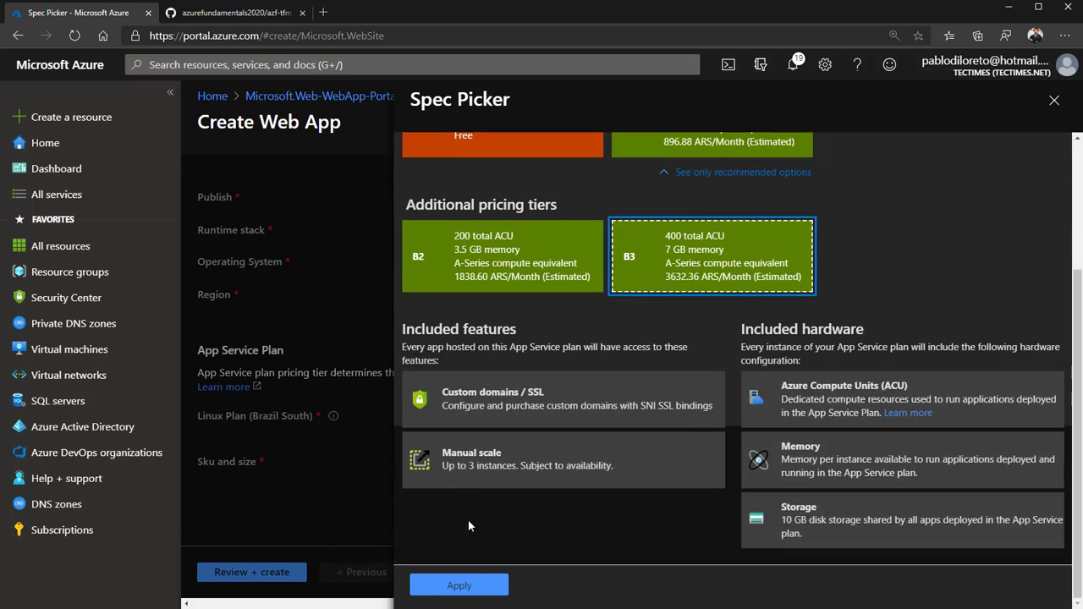
scroll(493, 503, "up", 4)
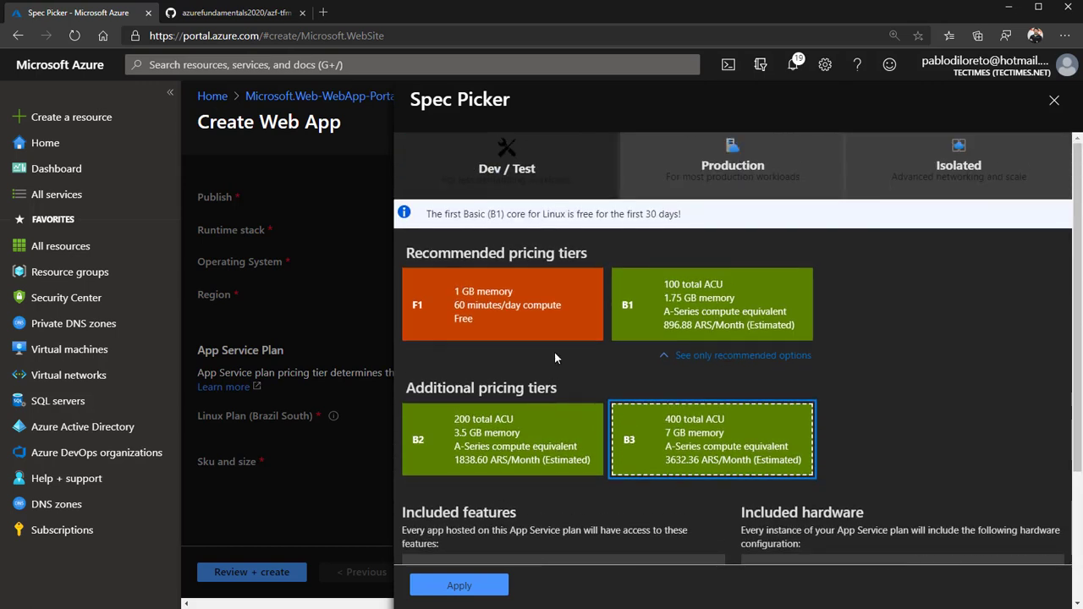
- Return to the Production pricing tiers and apply S1 as the App Service plan's size
left_click(703, 188)
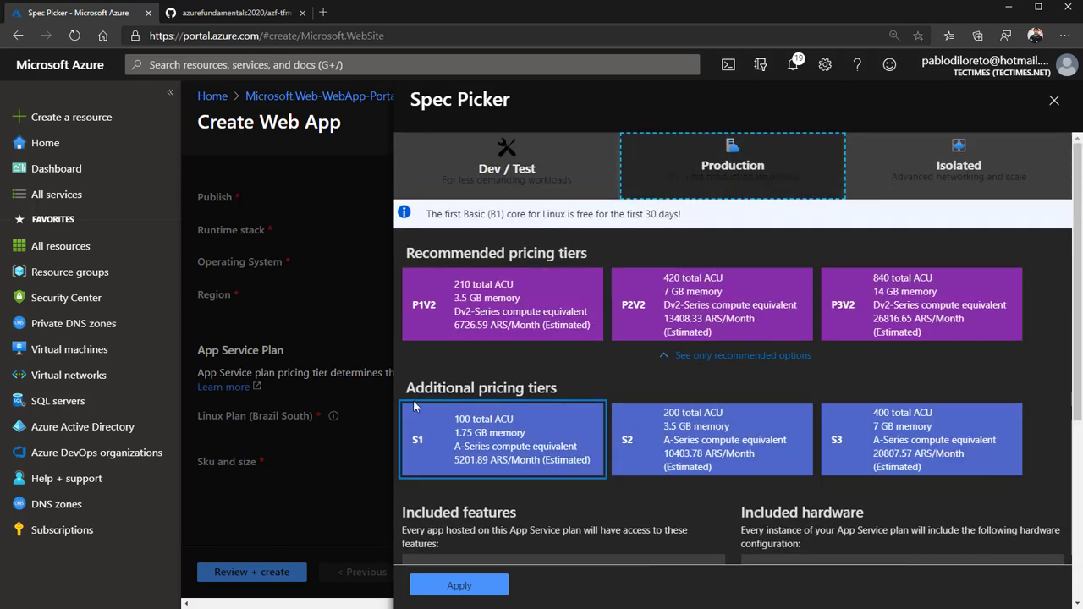
left_click(436, 440)
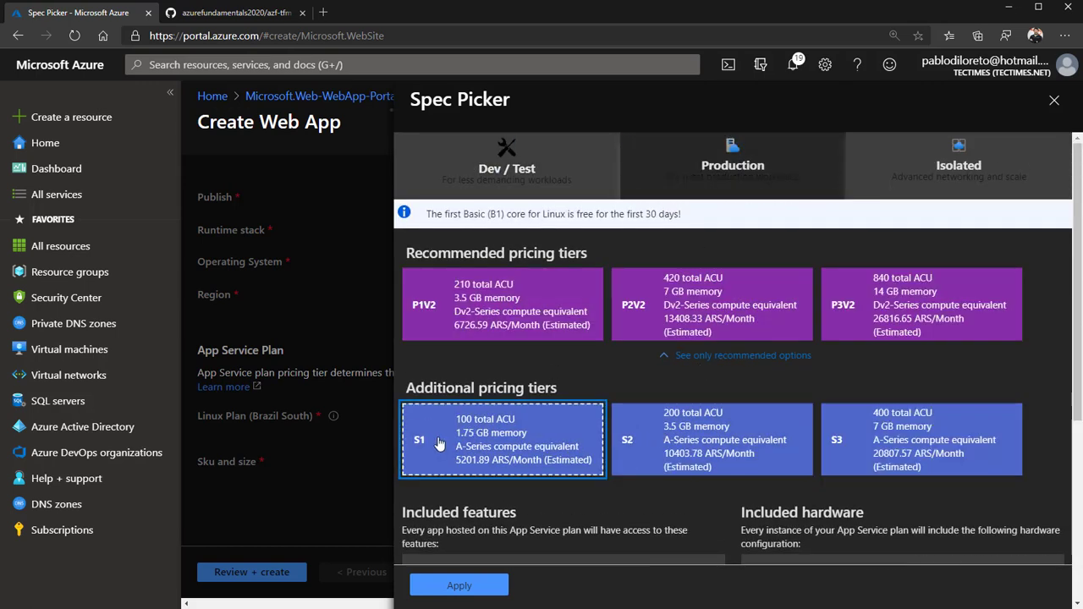
left_click(457, 586)
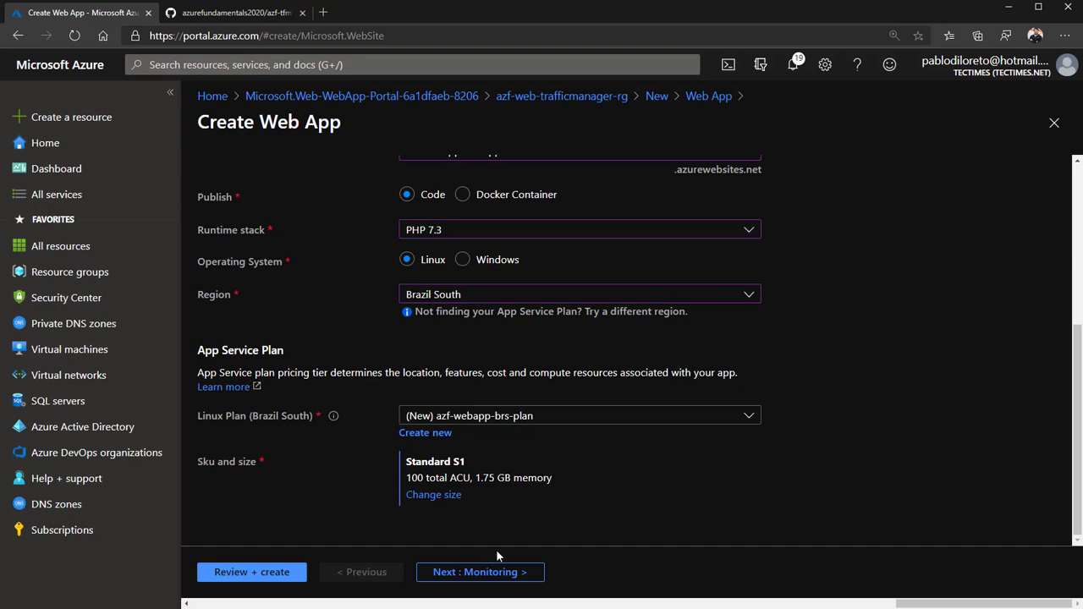
scroll(540, 525, "up", 1)
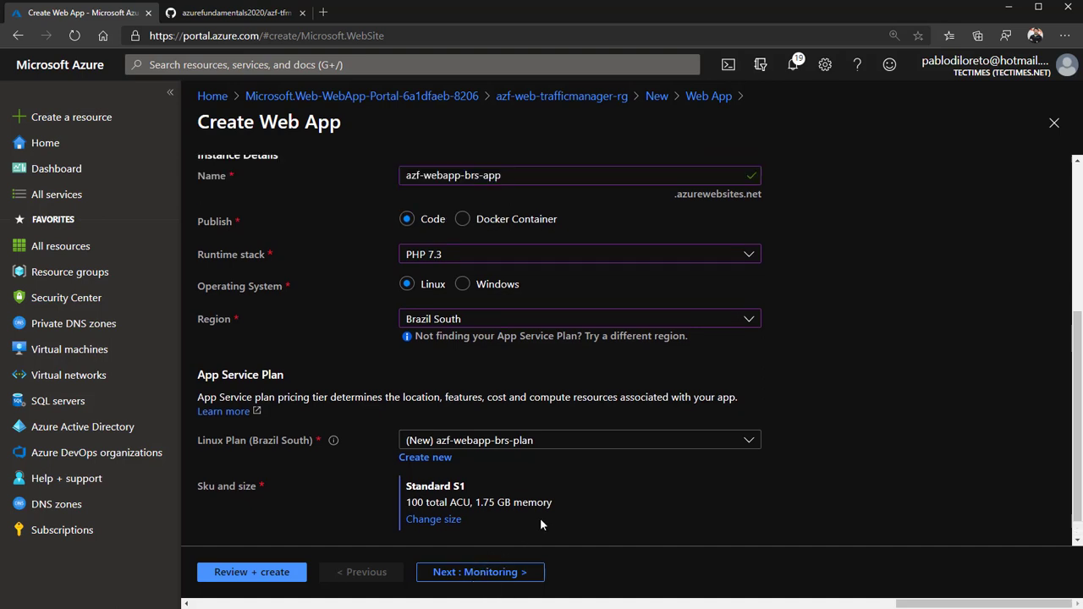
- Review the azf-webapp-brs-app settings and create the web app with Application Insights disabled and no tags
scroll(540, 518, "up", 3)
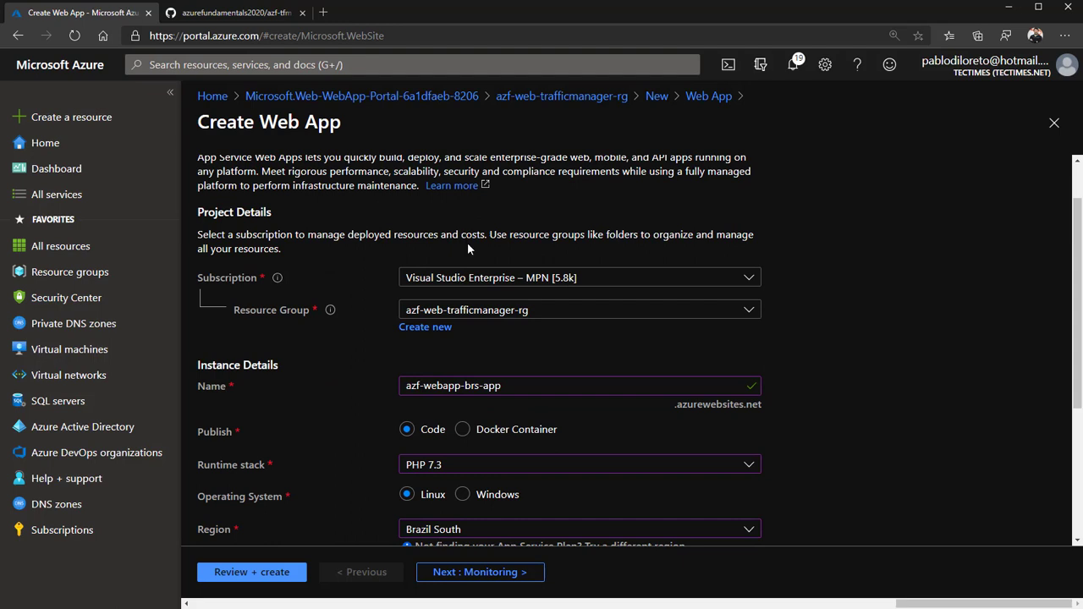
scroll(517, 417, "down", 3)
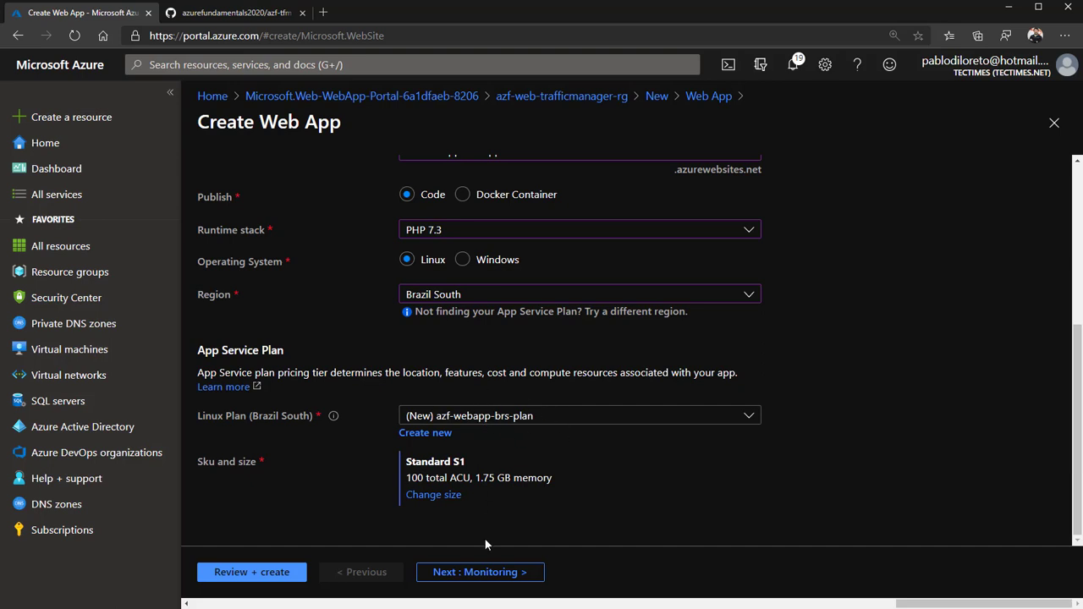
left_click(494, 572)
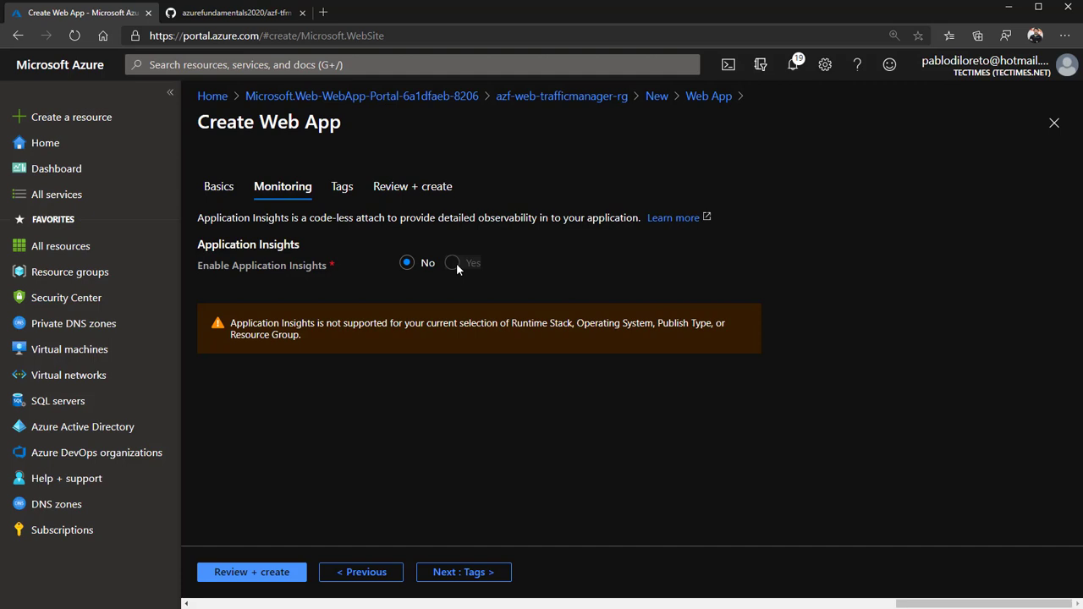
left_click(468, 573)
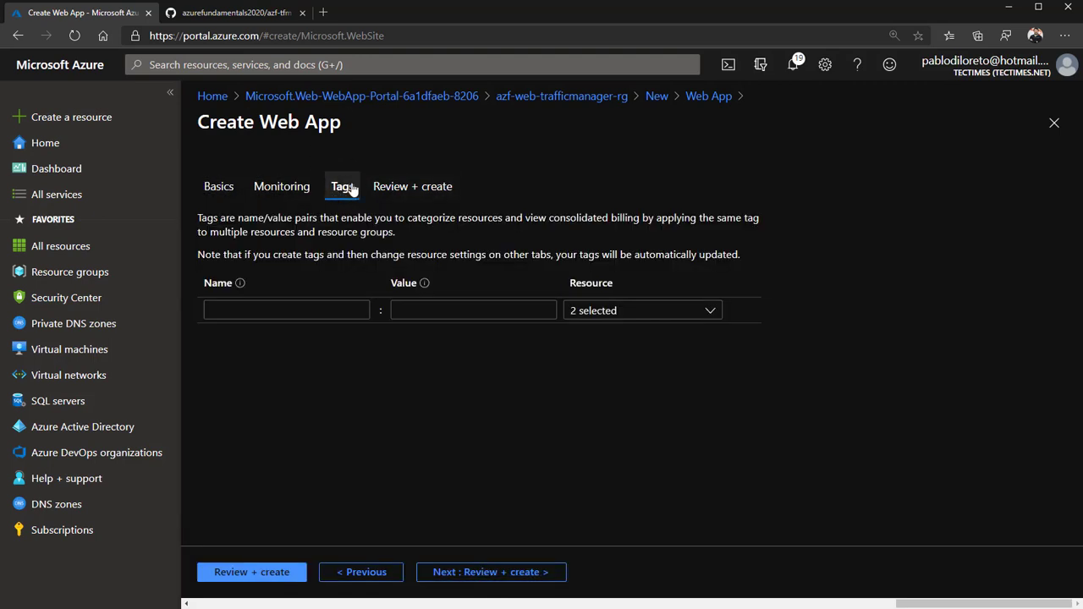
left_click(517, 573)
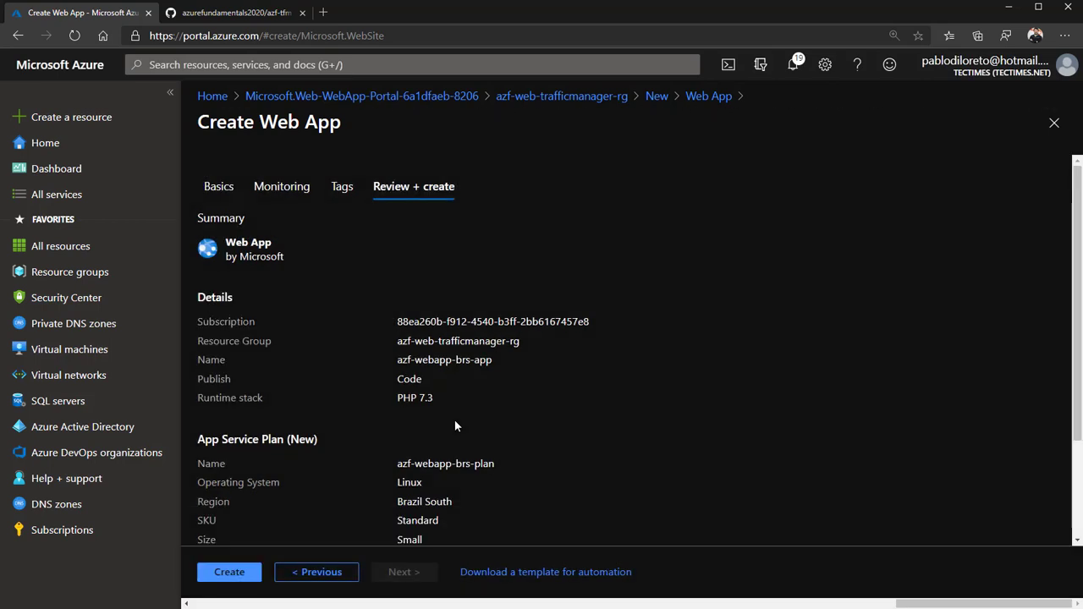
scroll(455, 420, "down", 3)
left_click(218, 575)
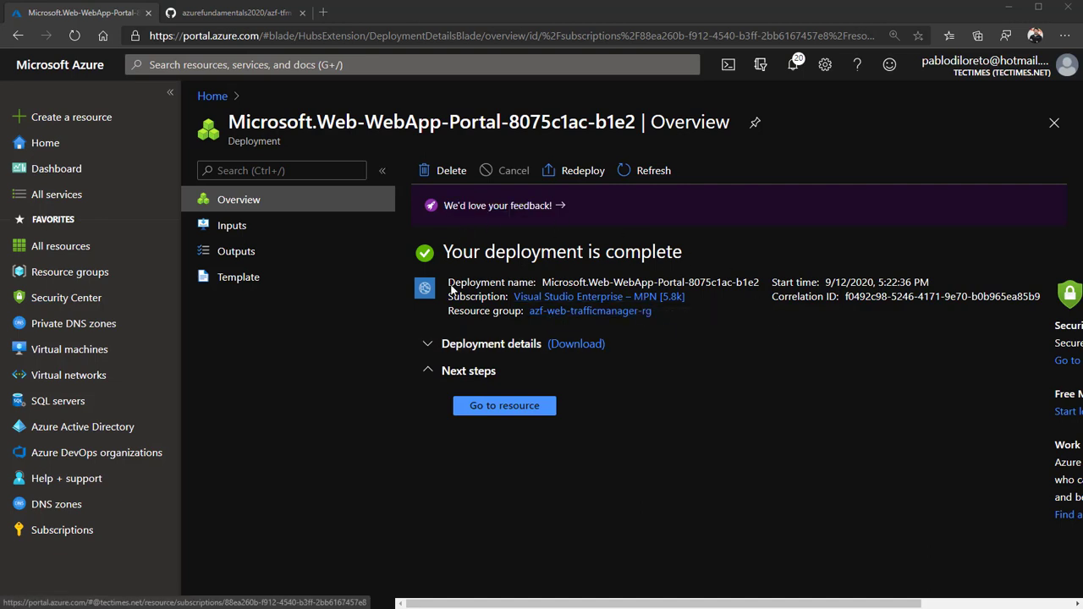
- Add a resource to the azf-web-trafficmanager-rg resource group, searching for "web app" and starting a new Web App
left_click(619, 312)
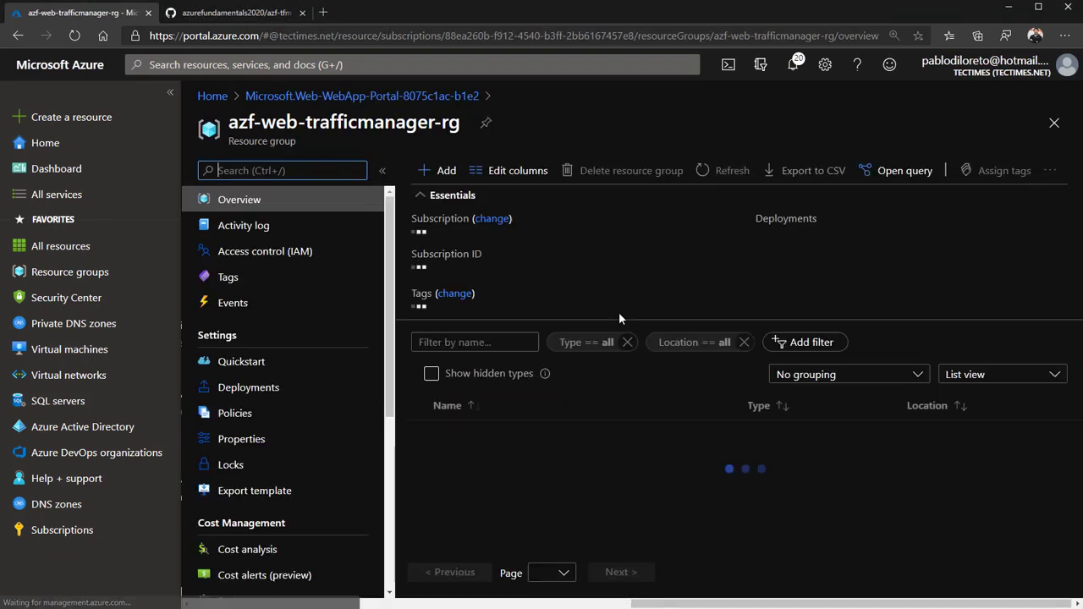
left_click(437, 171)
type("web app")
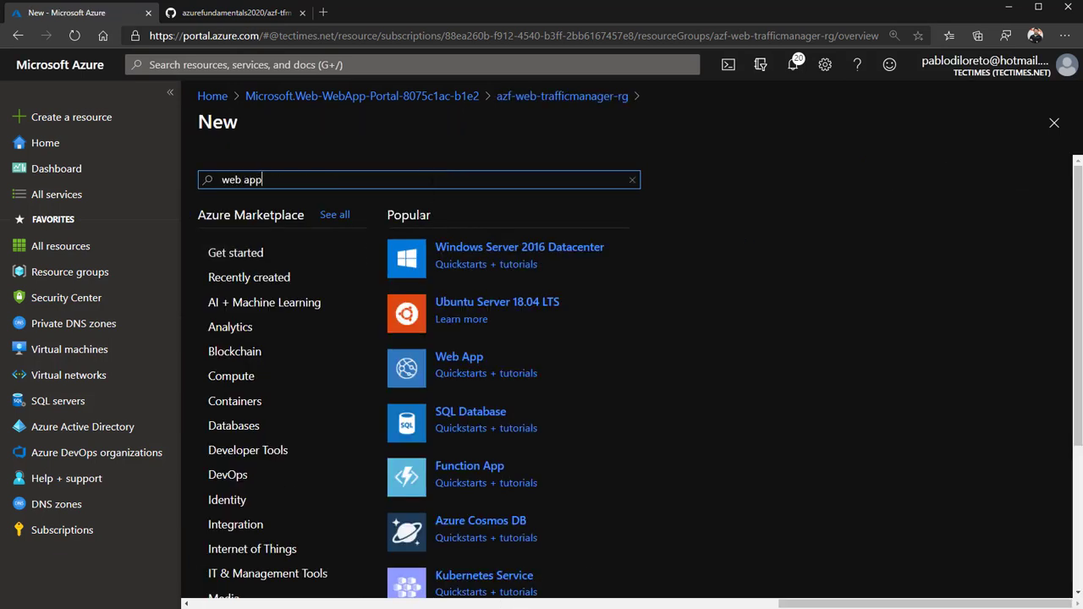
left_click(337, 203)
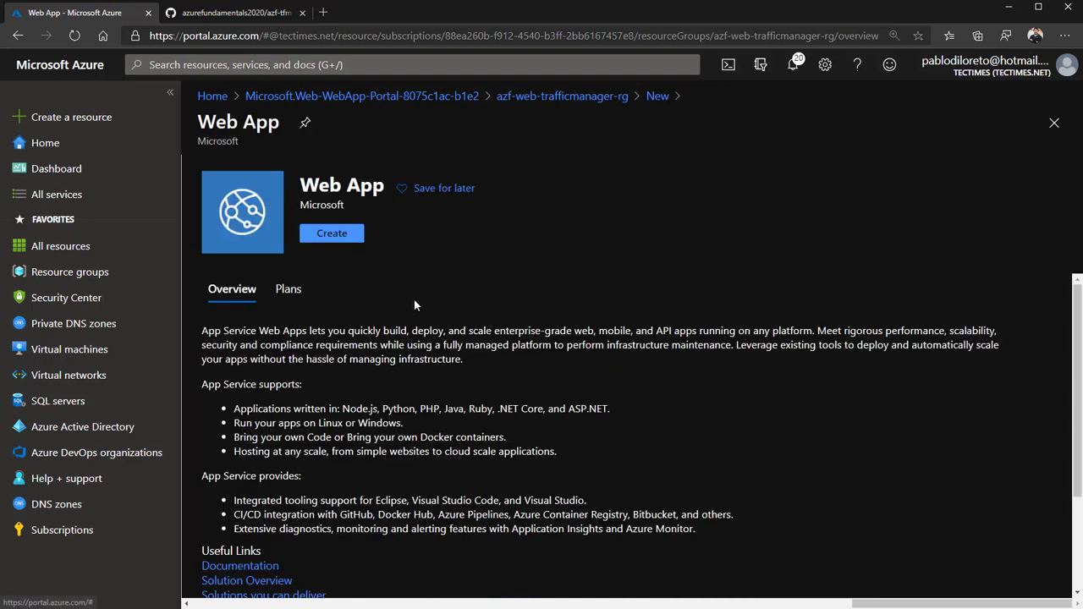
left_click(334, 235)
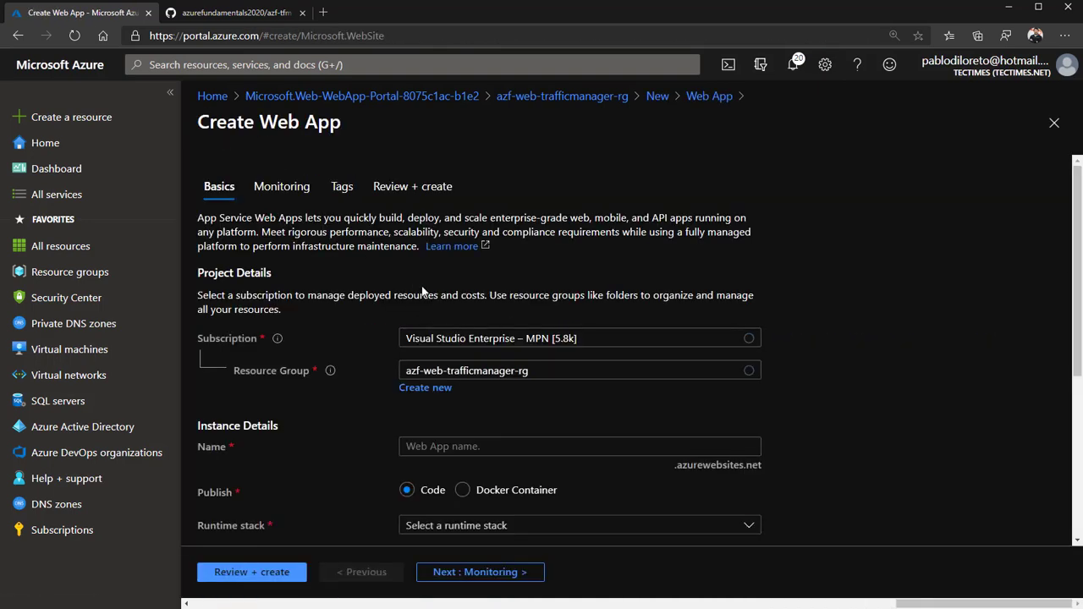
- Name the new web app azf-webapp-eus-app and set its runtime stack to PHP 7.3
left_click(425, 446)
type("azf-webapp-eus-app")
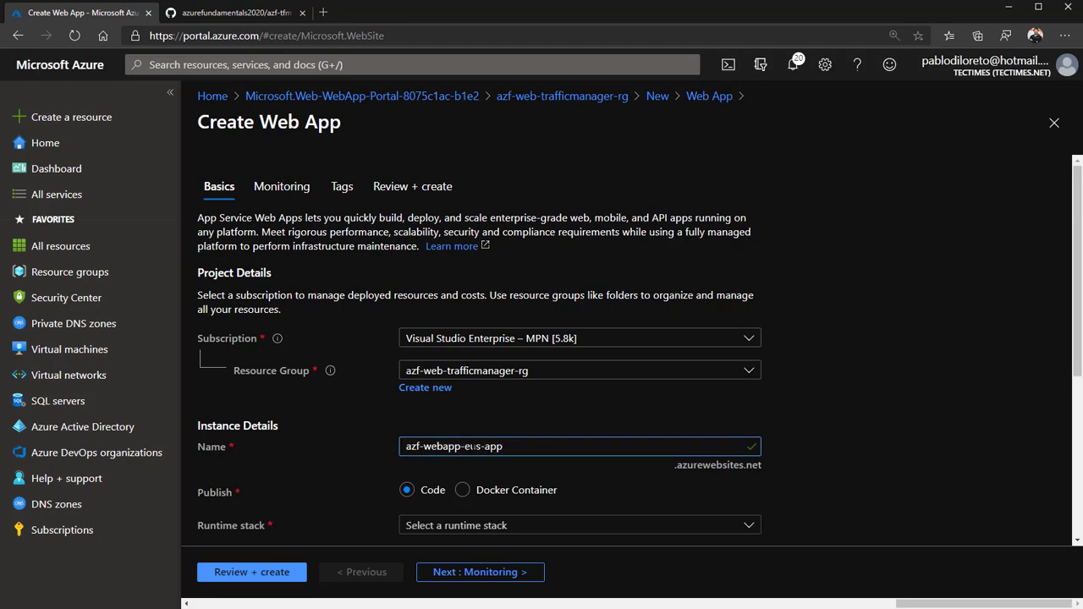
scroll(436, 382, "down", 2)
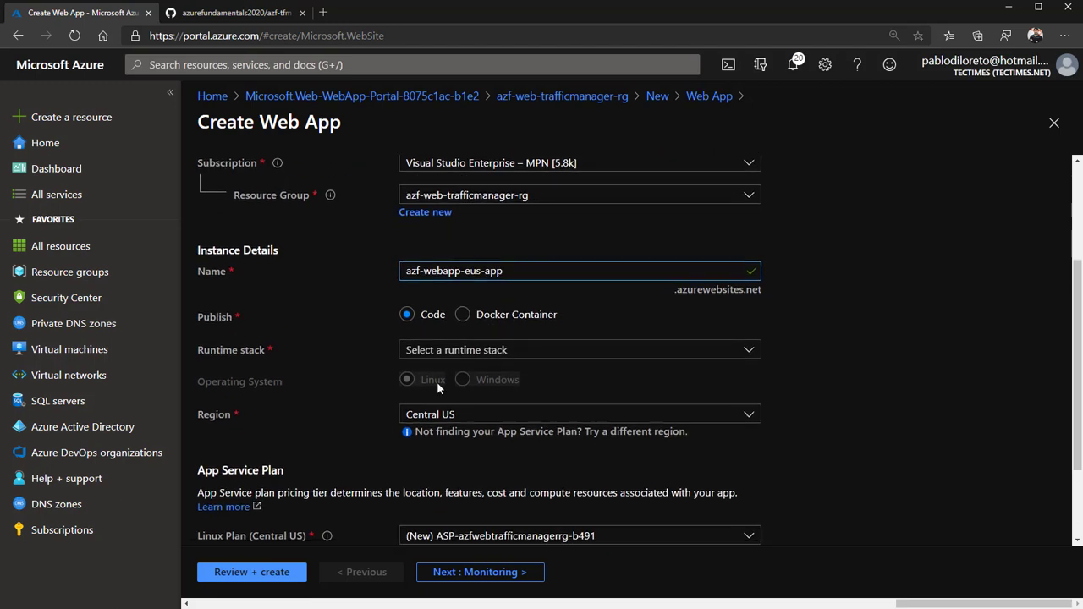
left_click(446, 359)
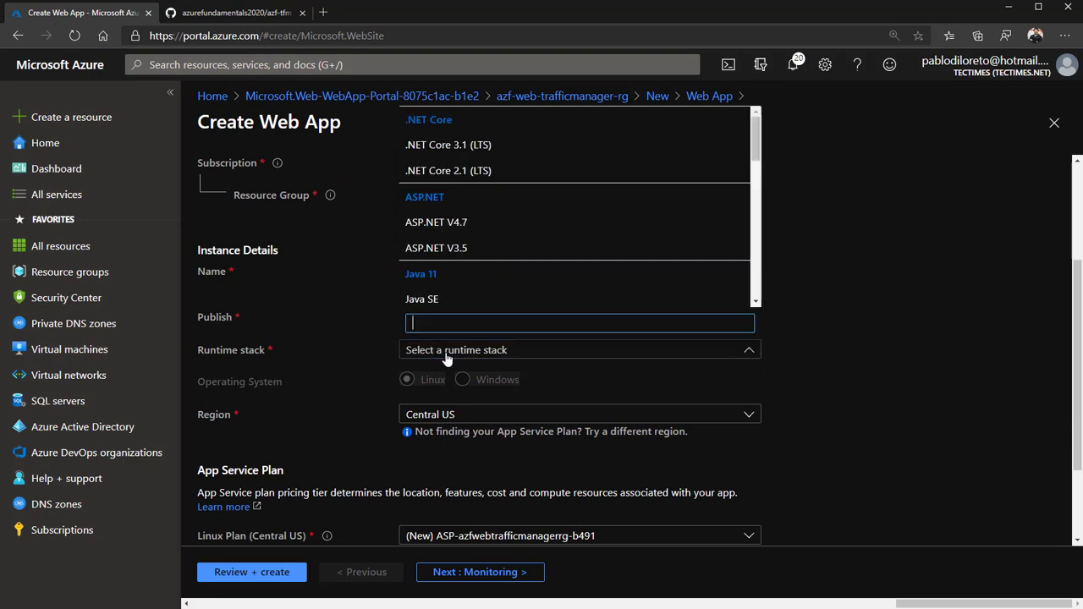
type("php")
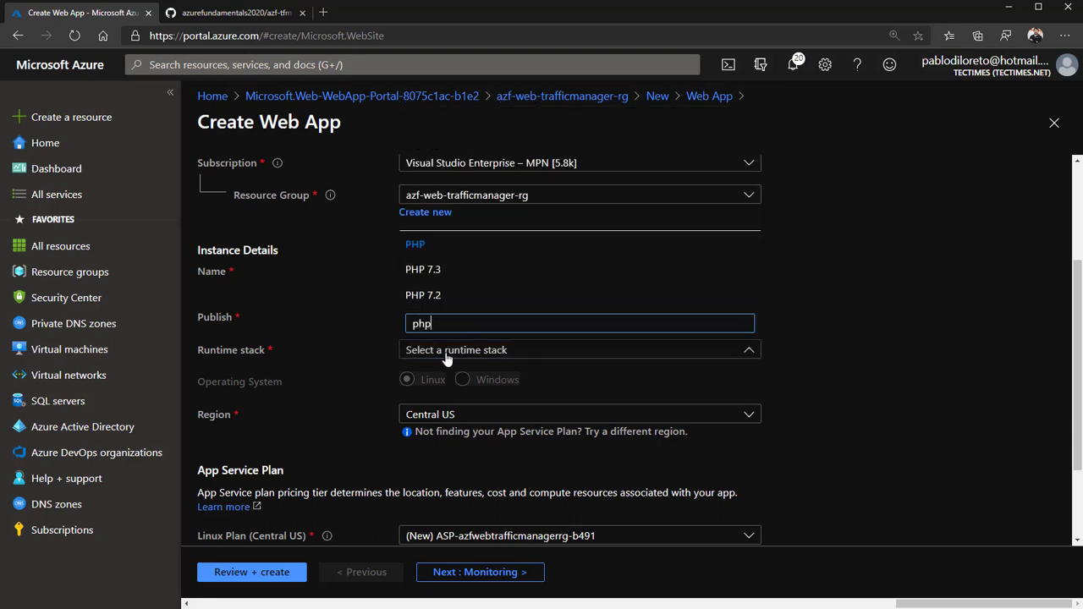
left_click(439, 270)
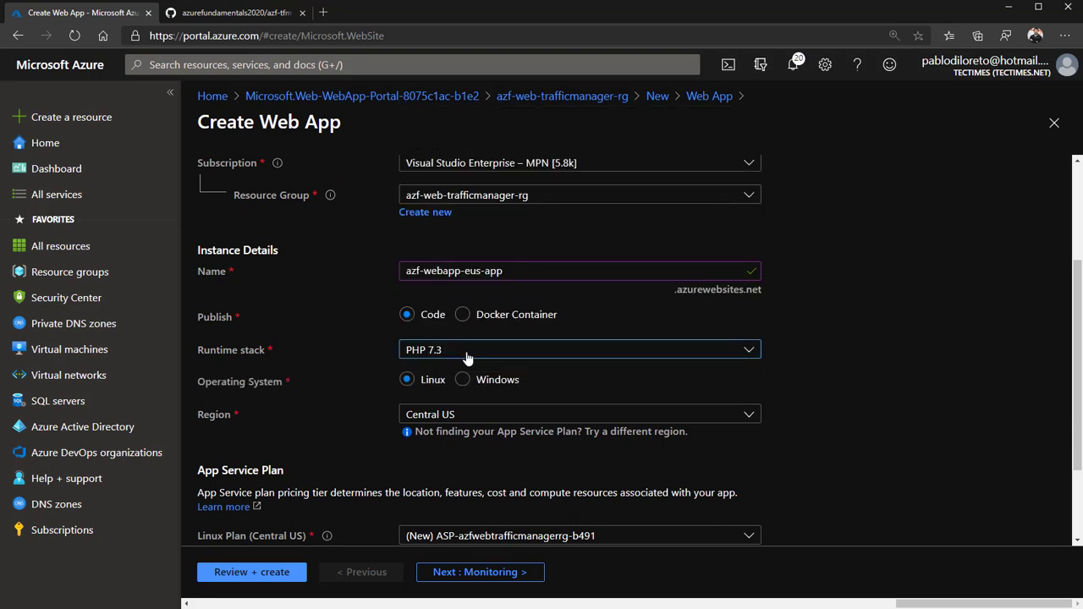
- Set the web app's region to East US
left_click(456, 414)
type("east")
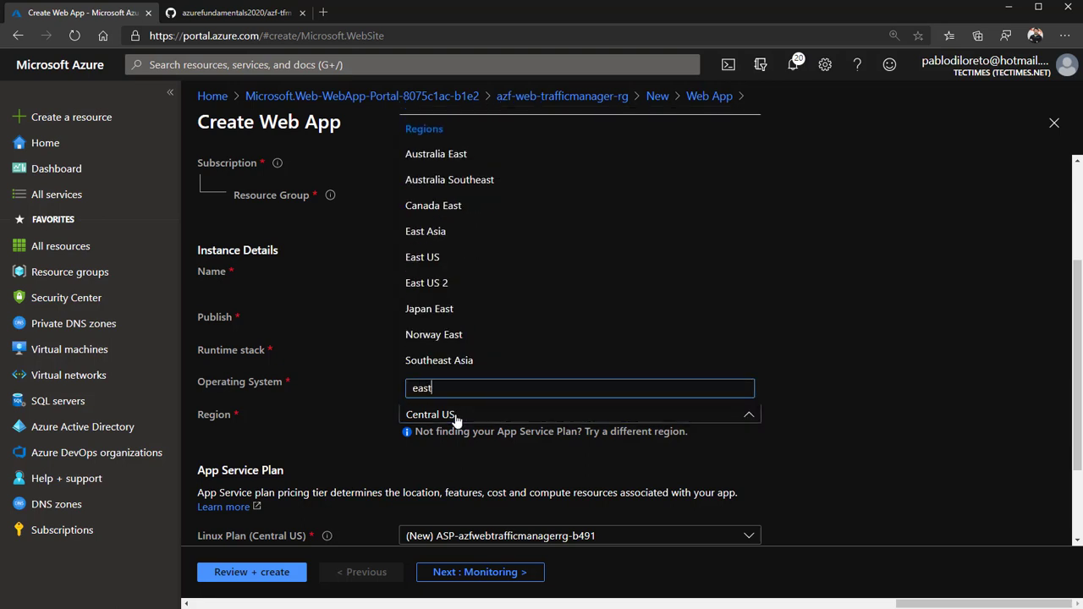
left_click(425, 256)
- Create a new App Service plan named azf-webapp-eus-plan for the East US web app
scroll(514, 453, "down", 2)
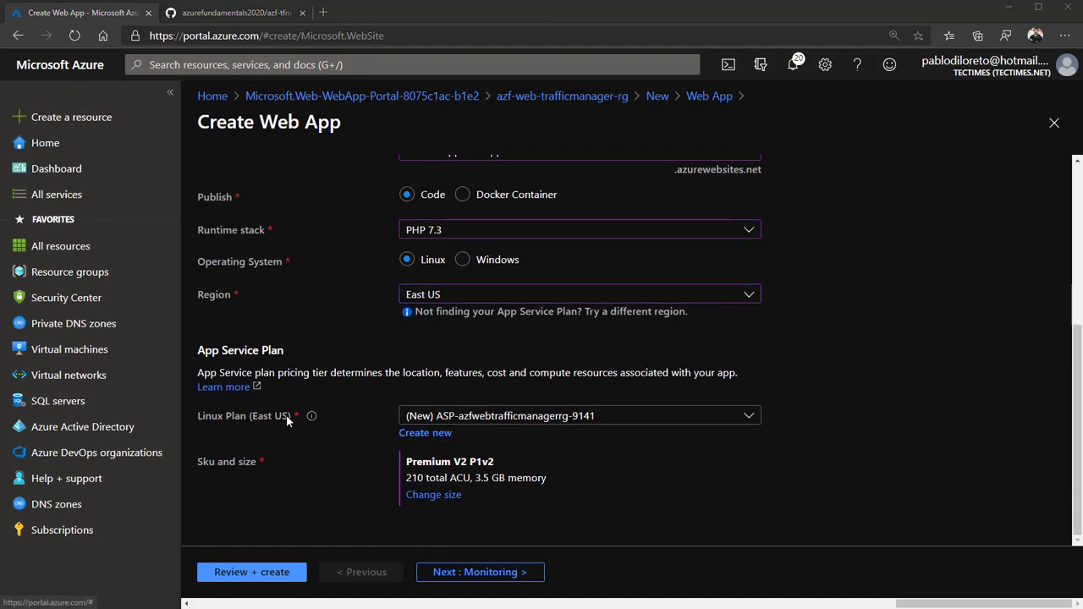
left_click(425, 432)
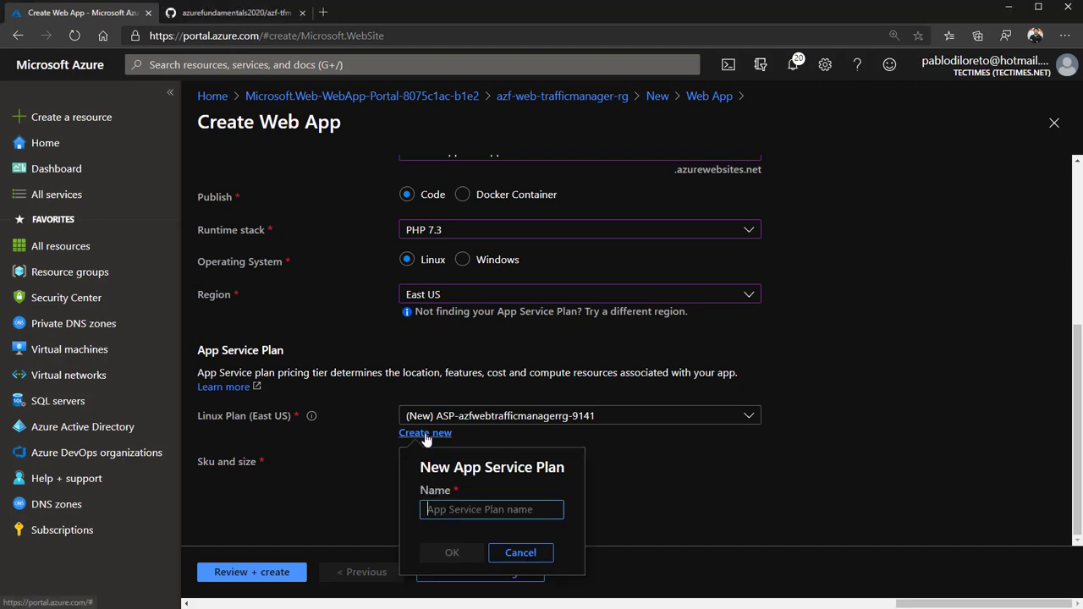
type("azf-webapp-eus-plan")
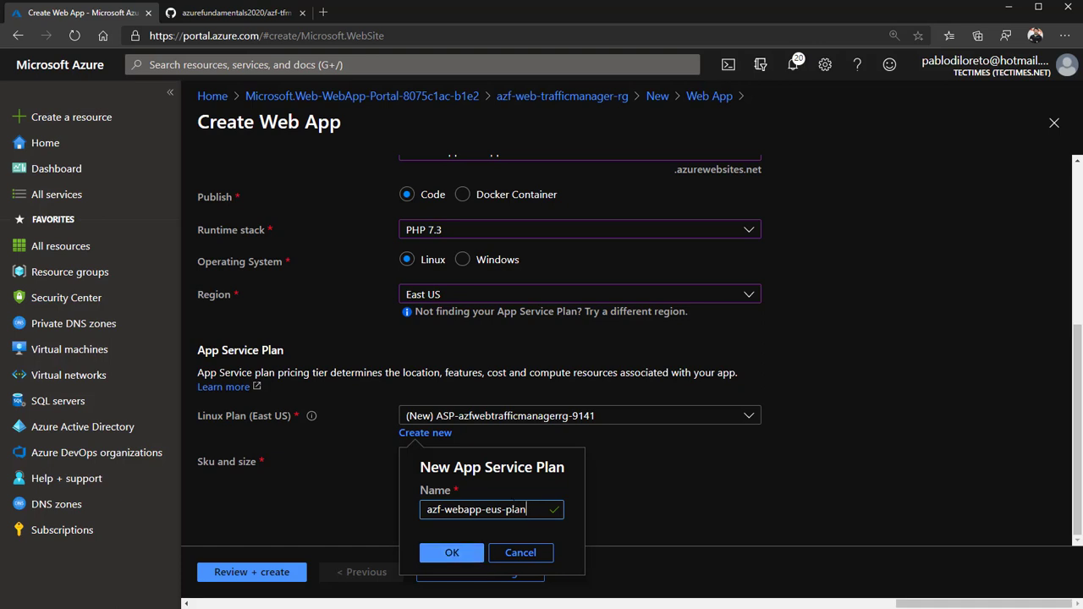
key("shift+Left")
key("shift+Left")
key("shift+Left")
key("shift+Left")
key("shift+Left")
left_click(457, 552)
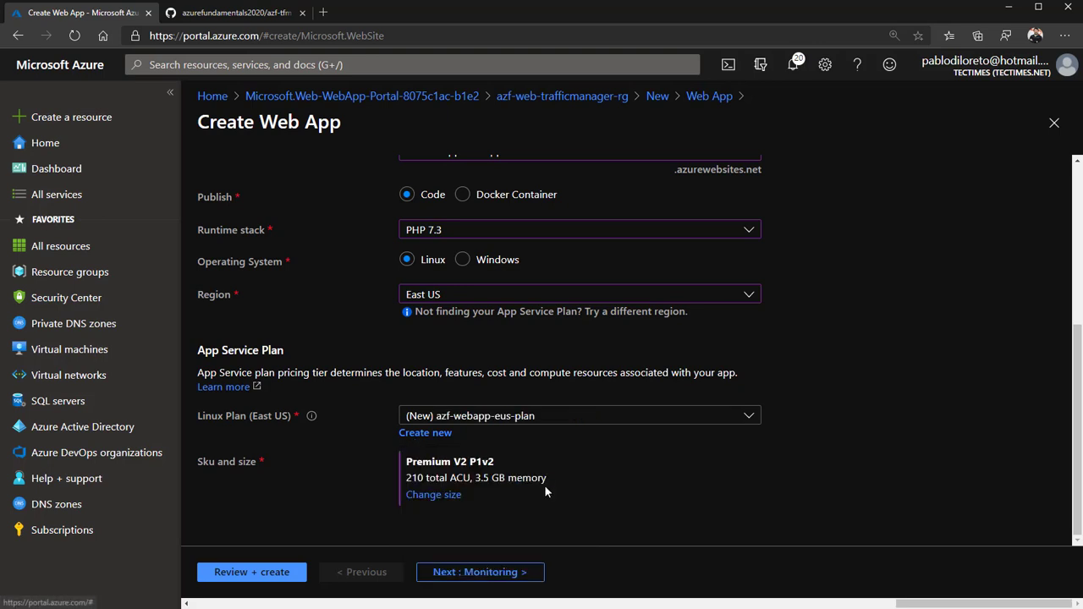
- Change the East US plan's size to S1 from the additional Production pricing tiers
left_click(430, 495)
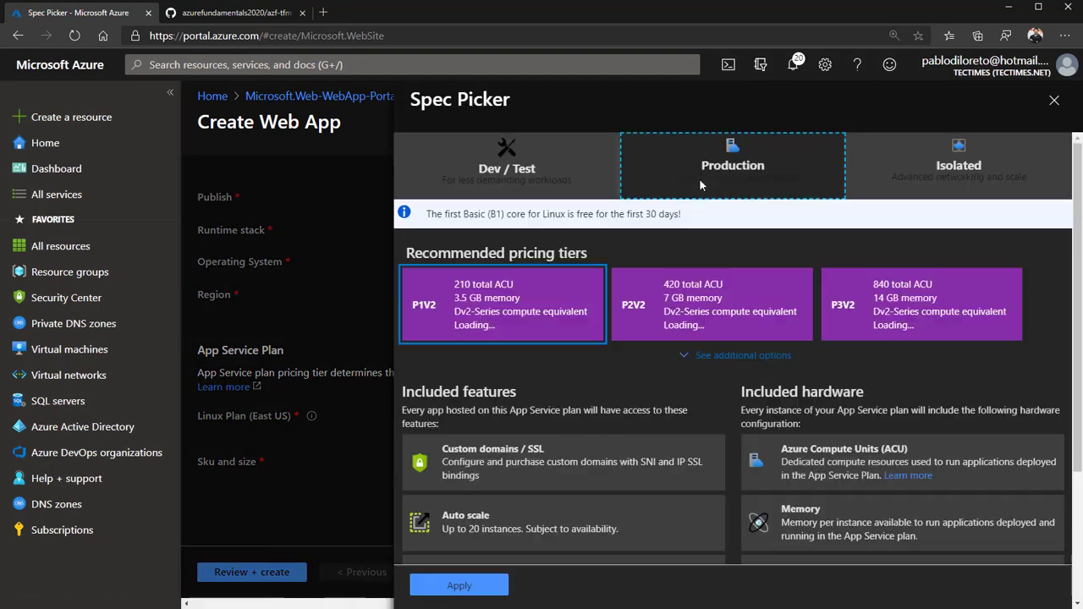
left_click(736, 355)
left_click(495, 438)
left_click(458, 586)
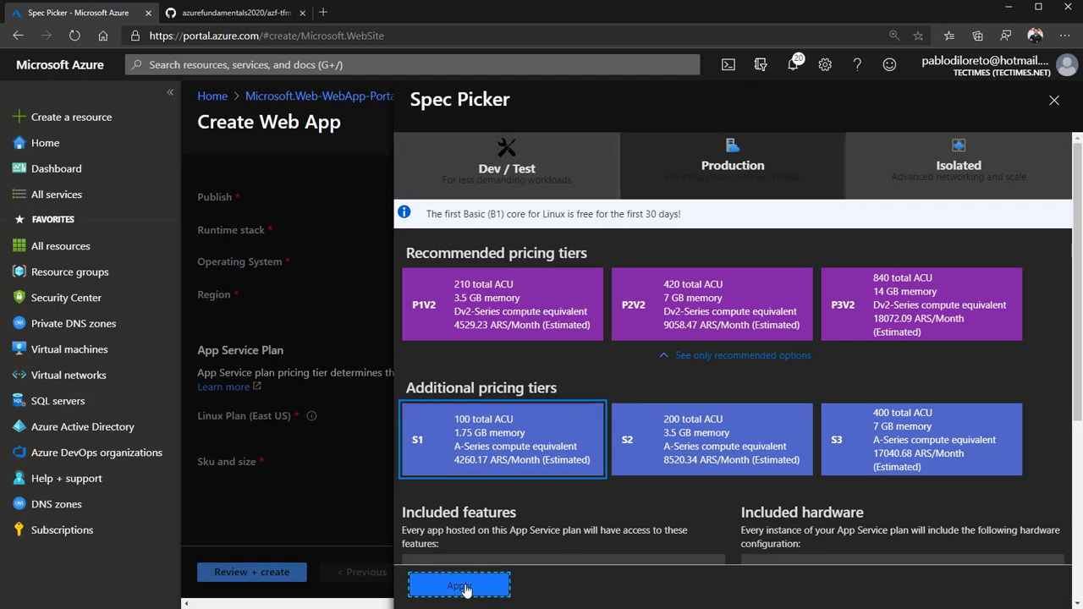
- Create azf-webapp-eus-app, leaving Application Insights disabled and adding no tags
left_click(474, 573)
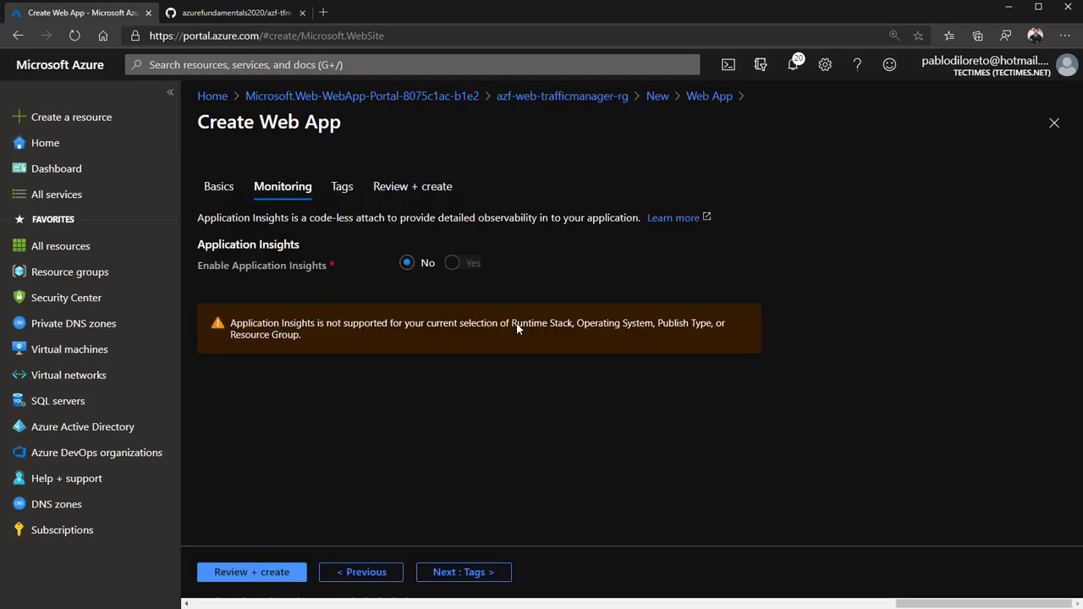
left_click(484, 577)
left_click(487, 578)
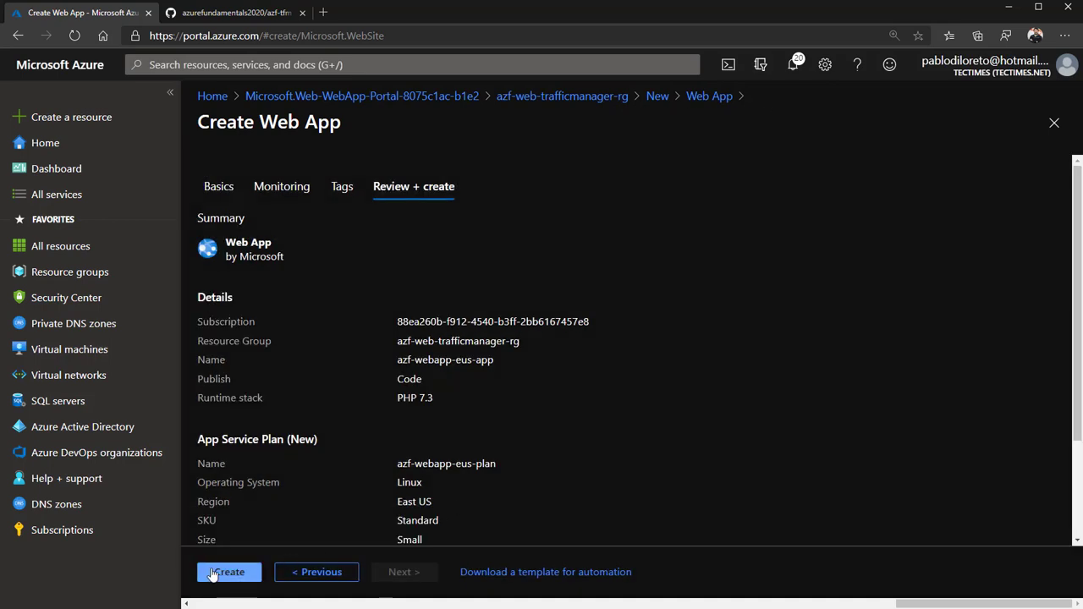
left_click(251, 574)
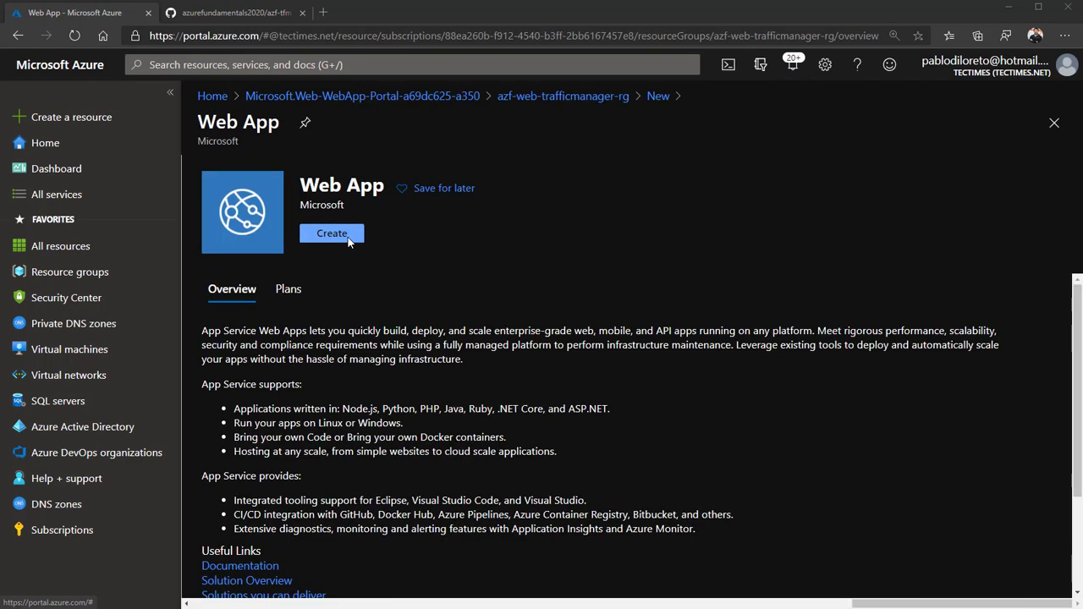
- Start another Web App in azf-web-trafficmanager-rg and name it azf-webapp-eas-app, dismissing the deployment notification
left_click(348, 240)
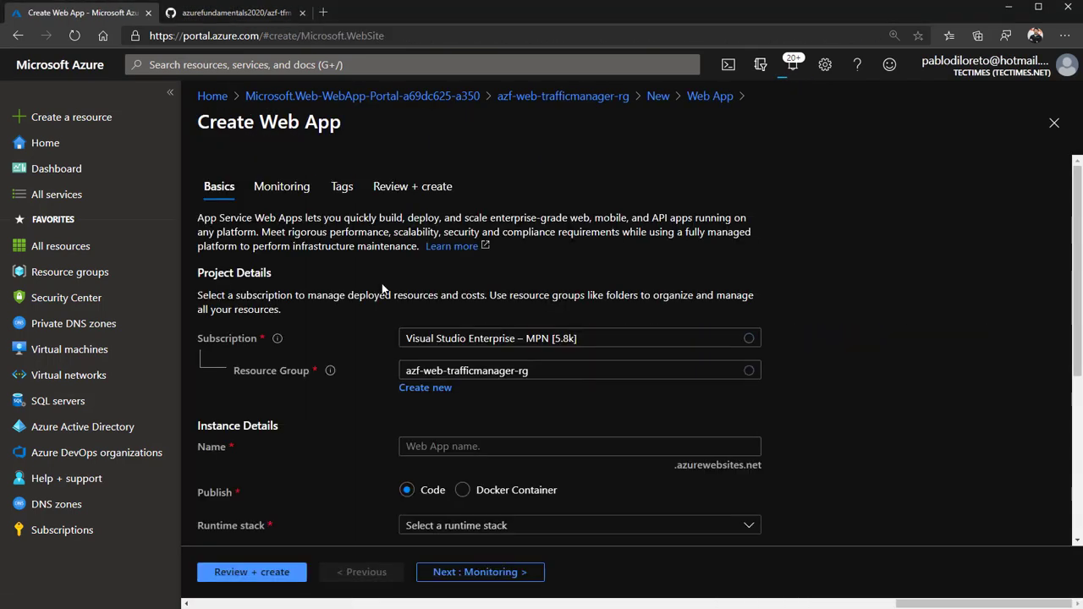
left_click(579, 447)
type("azf-webapp-eas-app")
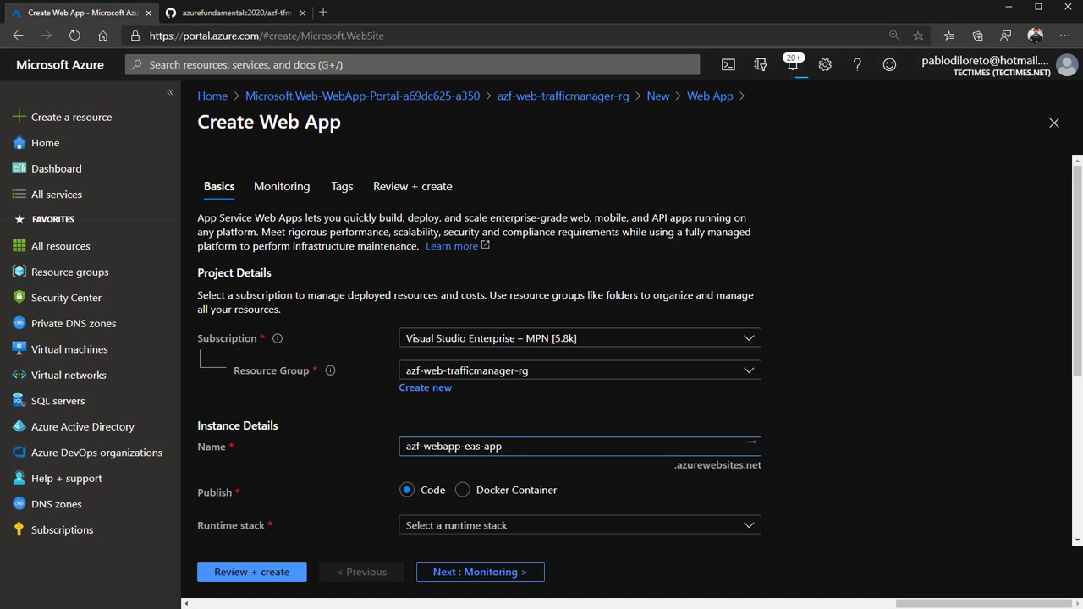
left_click_drag(465, 446, 480, 446)
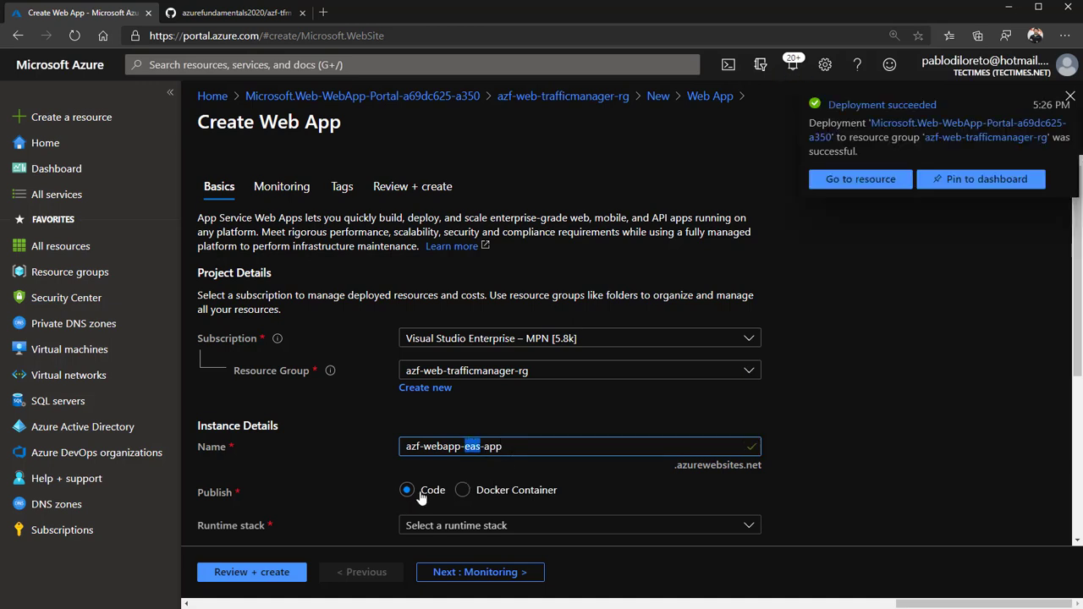
left_click(1070, 95)
- Set the runtime stack of azf-webapp-eas-app to PHP 7.3
scroll(515, 399, "down", 3)
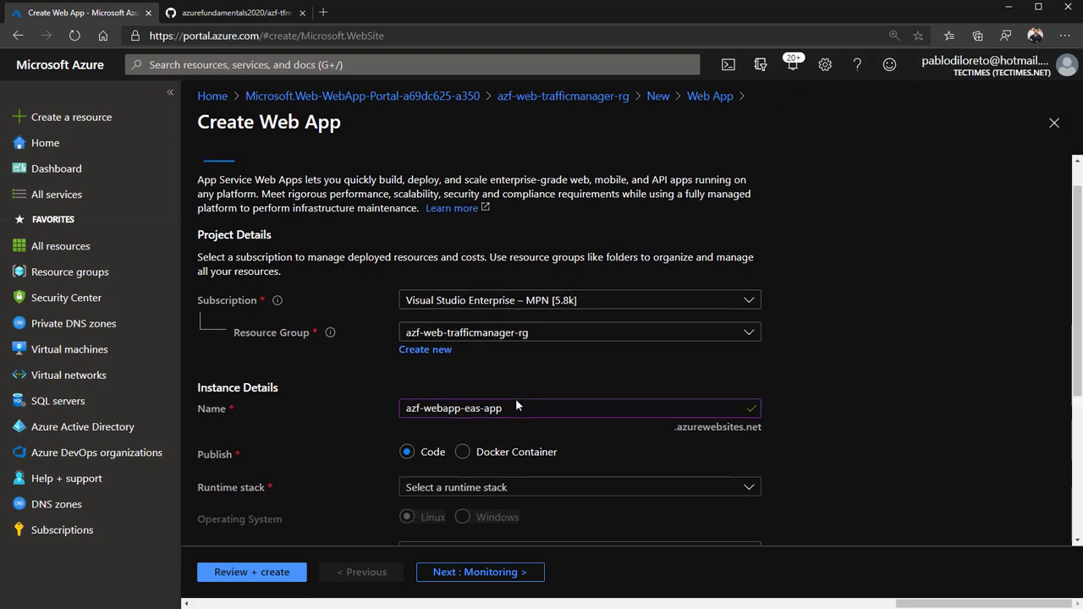
left_click(471, 408)
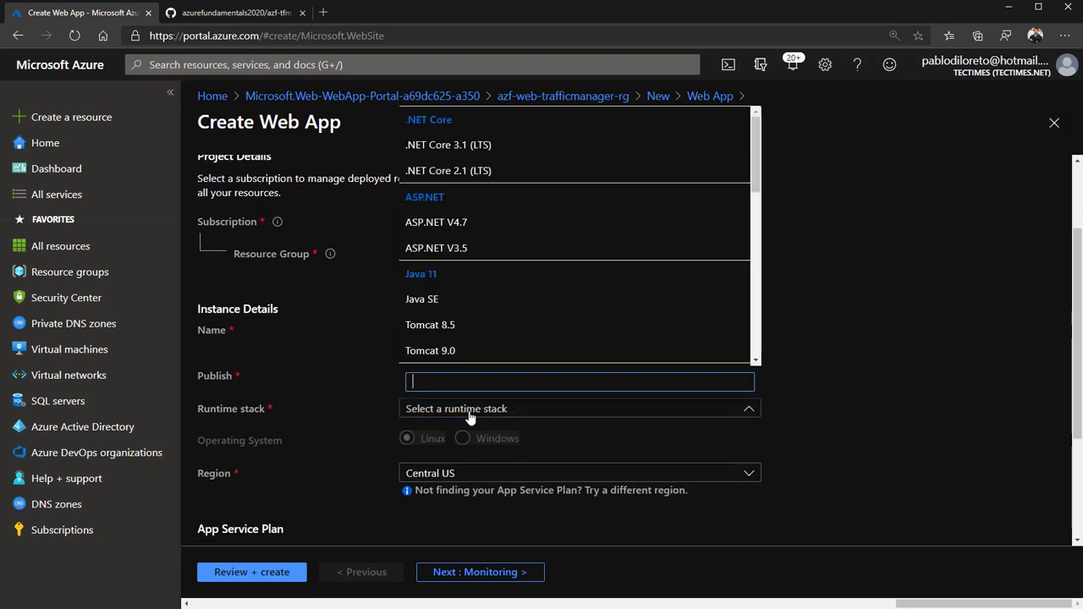
type("php")
left_click(458, 330)
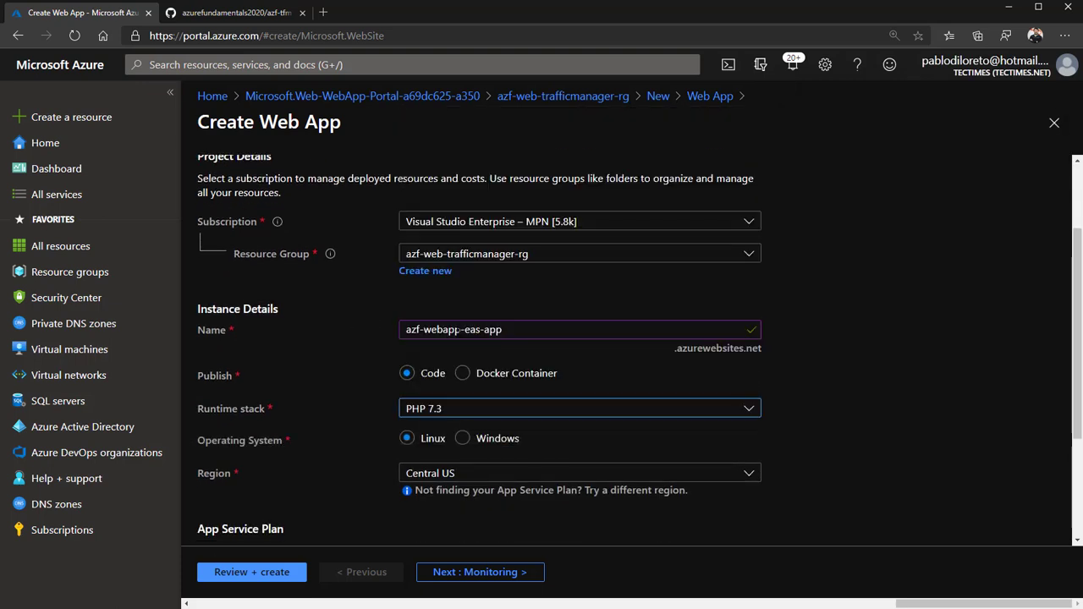
- Set the region of azf-webapp-eas-app to East Asia
scroll(483, 449, "down", 4)
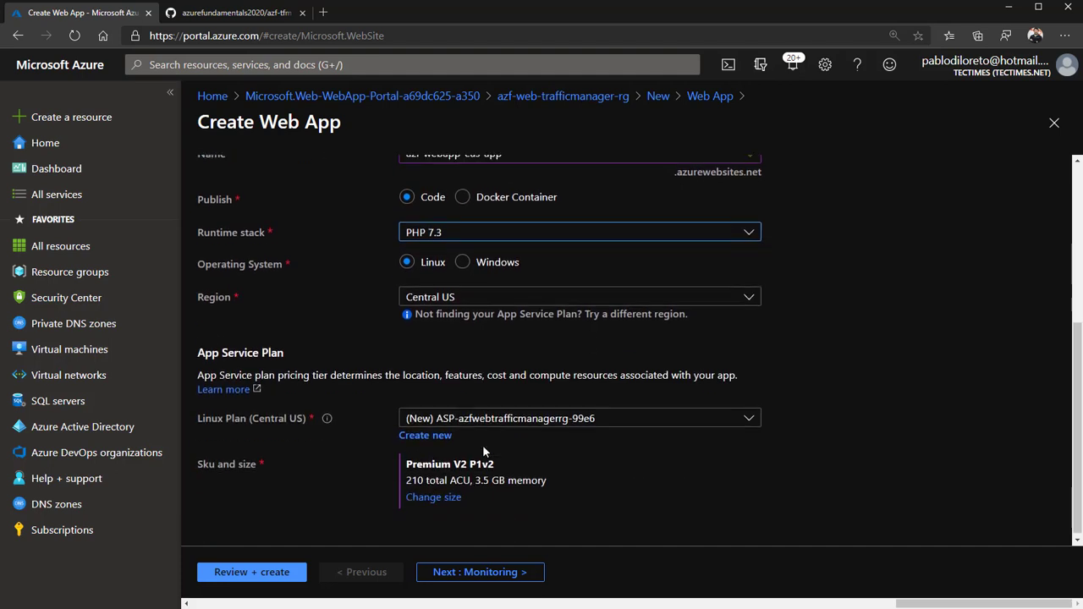
left_click(461, 298)
type("asia")
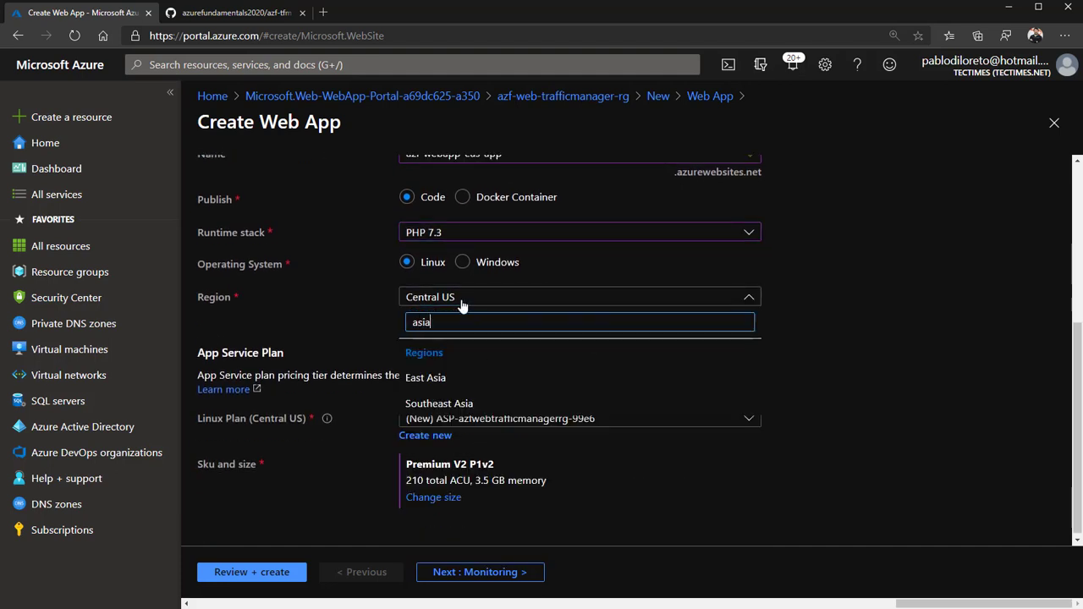
left_click(449, 379)
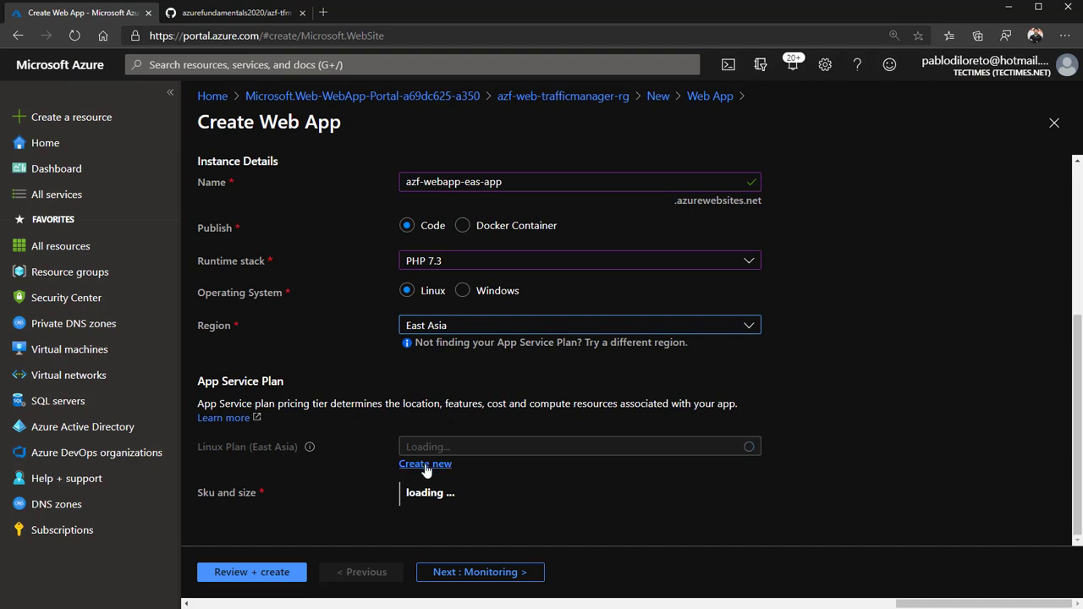
key("alt+Tab")
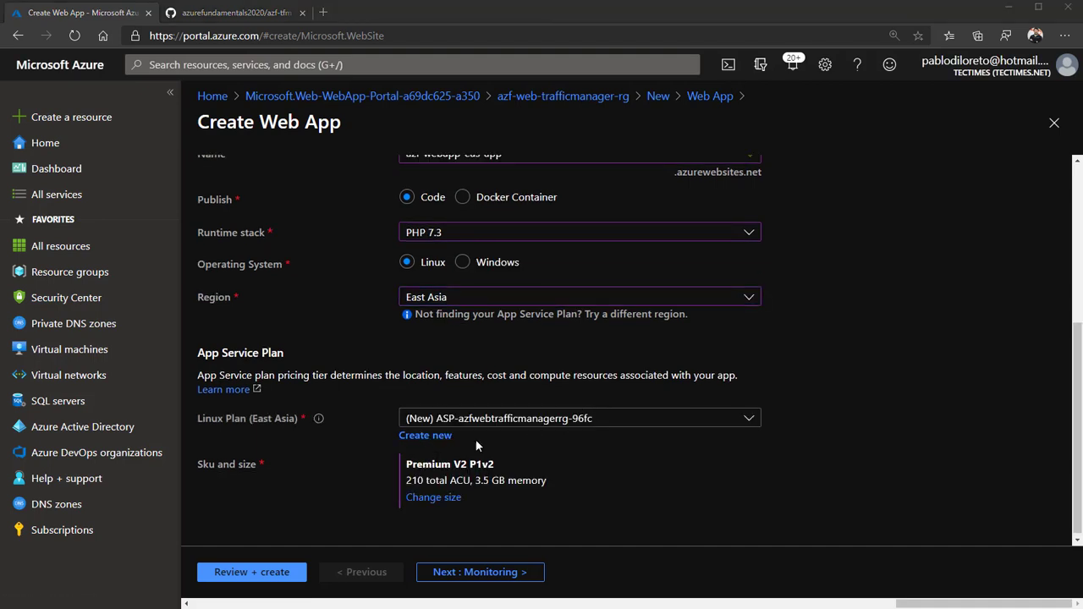
- Create a new App Service plan named azf-webapp-eas-plan for the East Asia web app
left_click(434, 498)
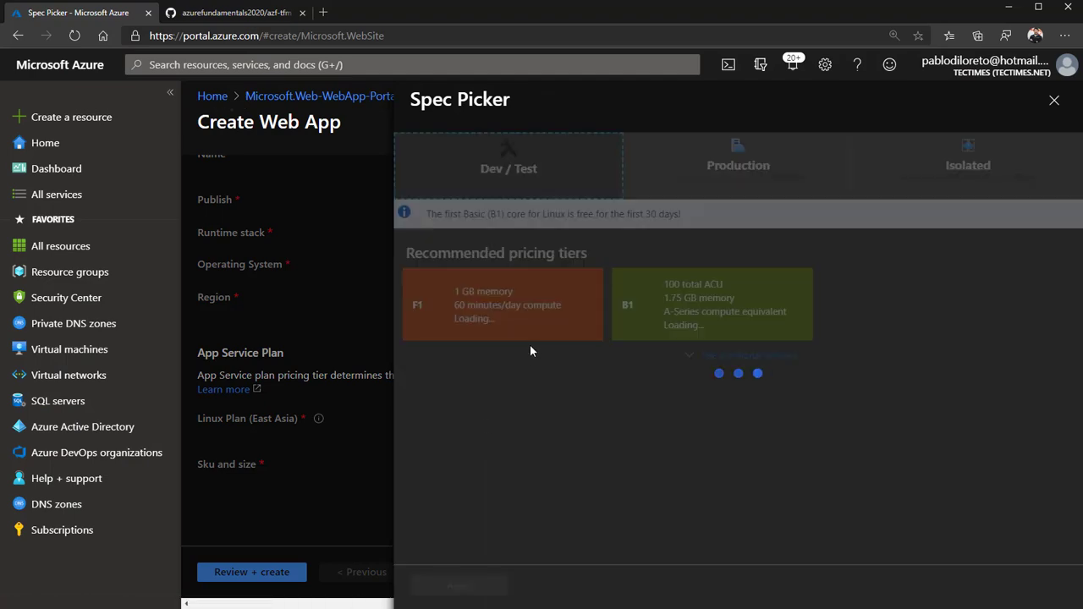
left_click(1055, 100)
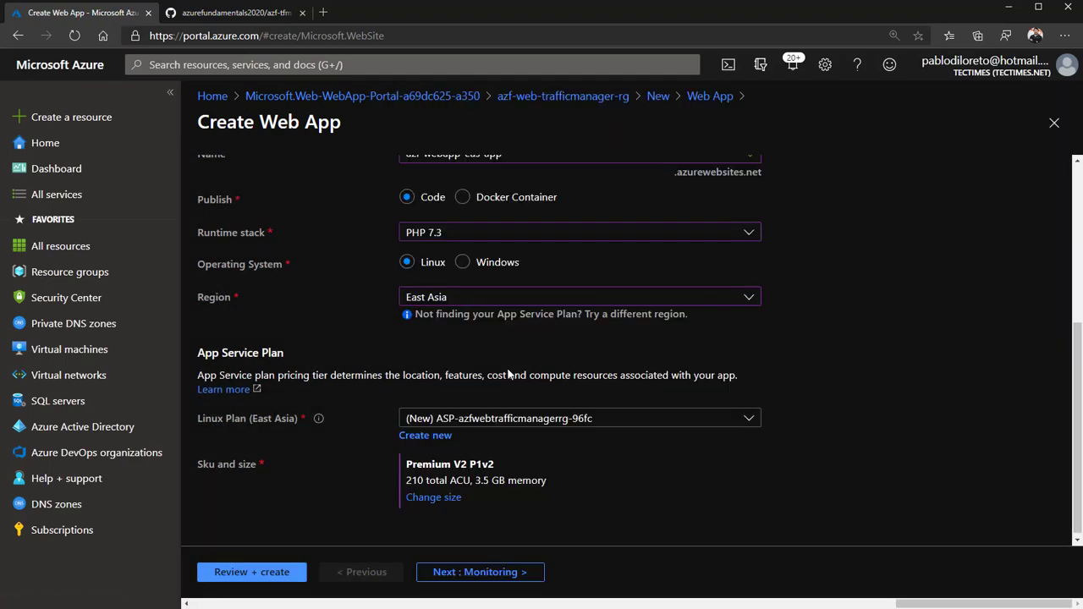
left_click(445, 437)
type("azf-webapp-eas-plan")
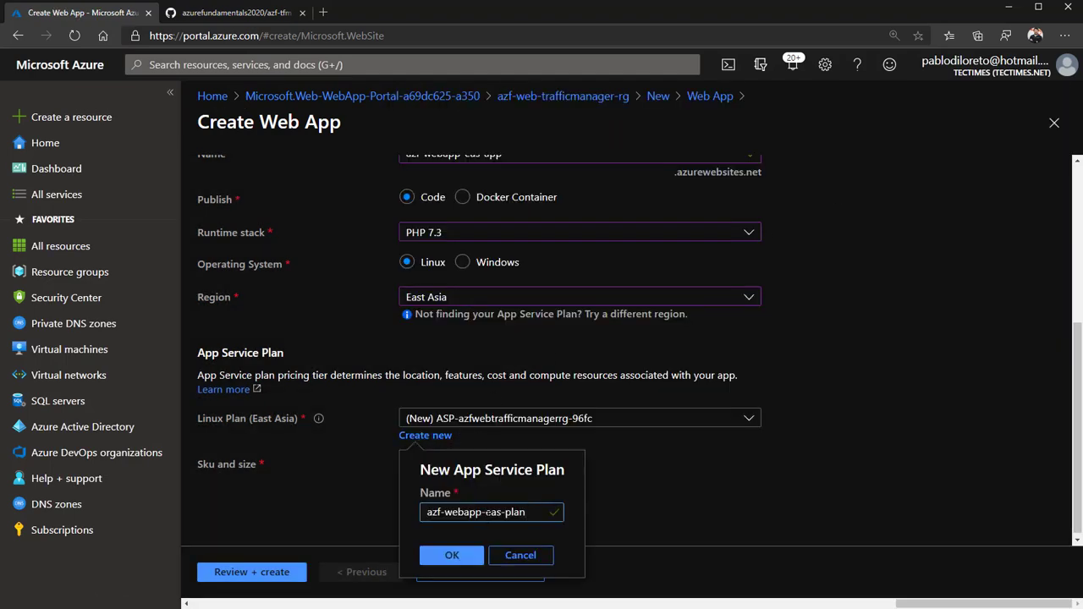
left_click(454, 555)
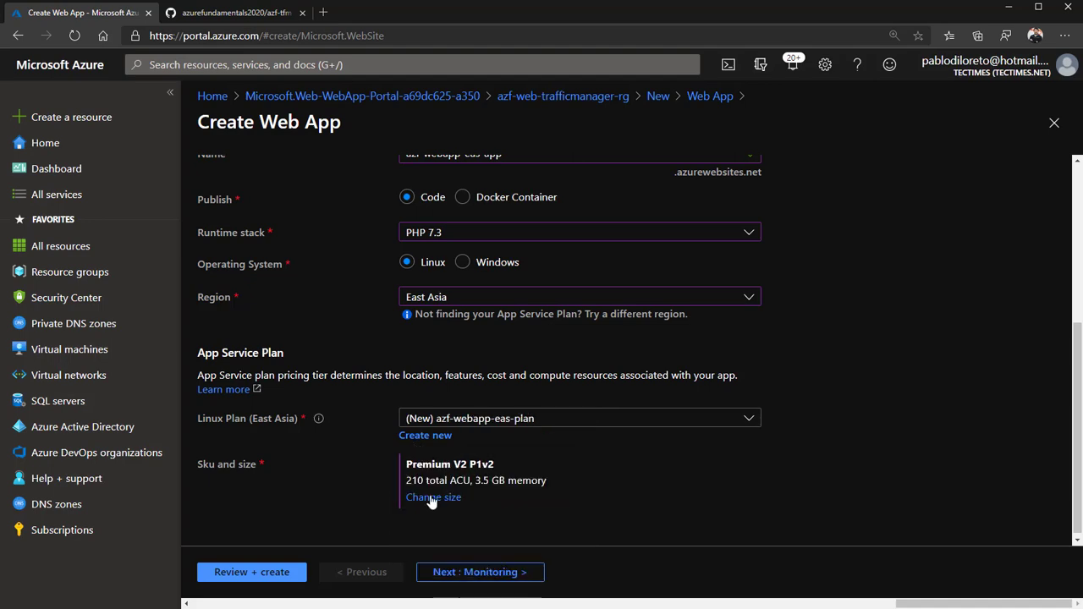
- Change the size of azf-webapp-eas-plan to the Production tier S1
left_click(430, 499)
left_click(732, 168)
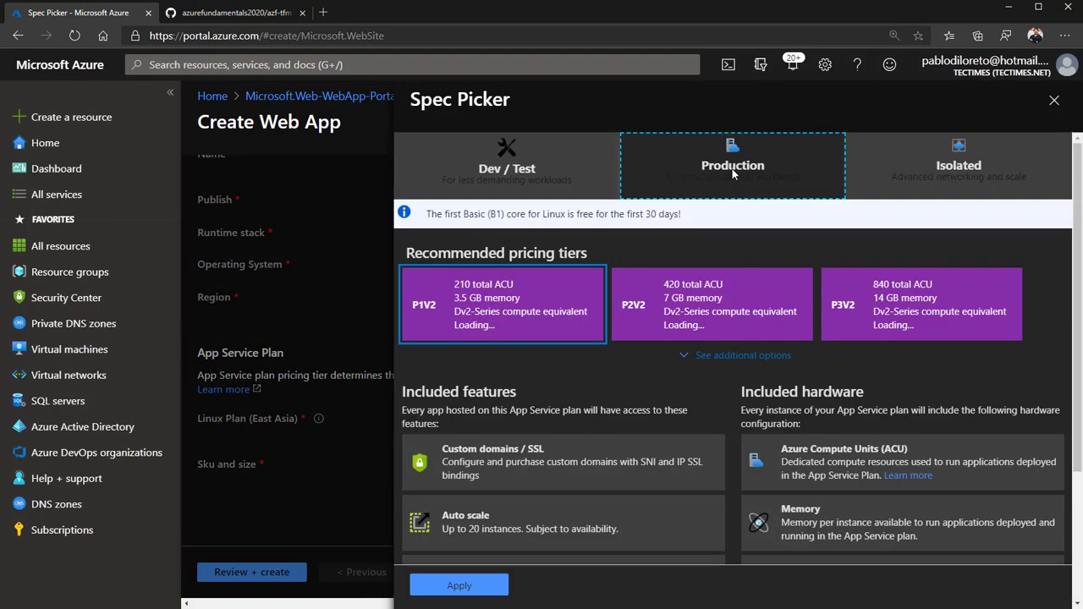
left_click(722, 359)
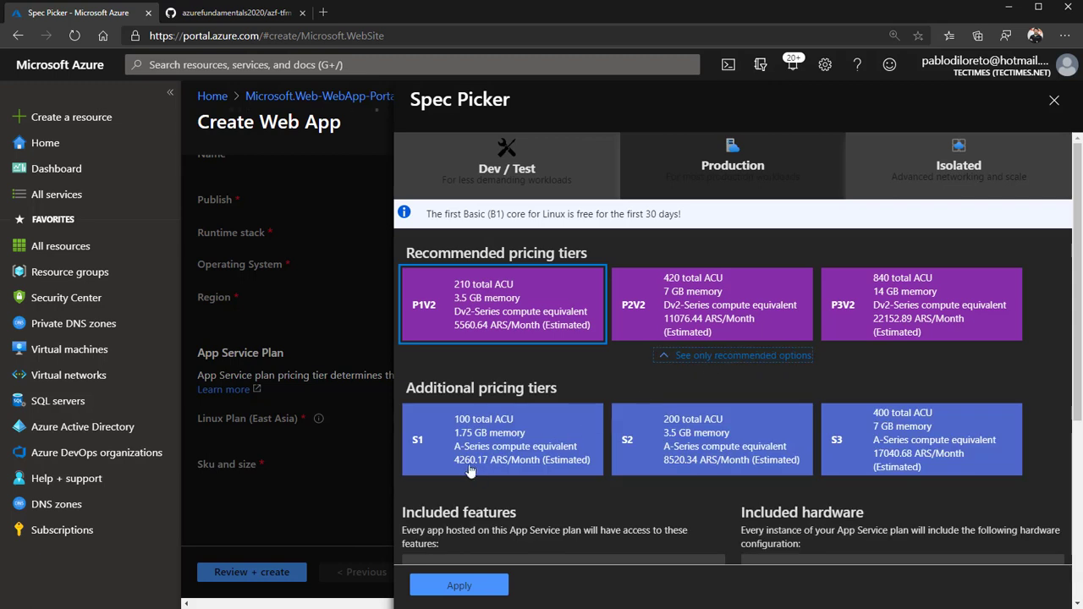
left_click(469, 463)
left_click(461, 585)
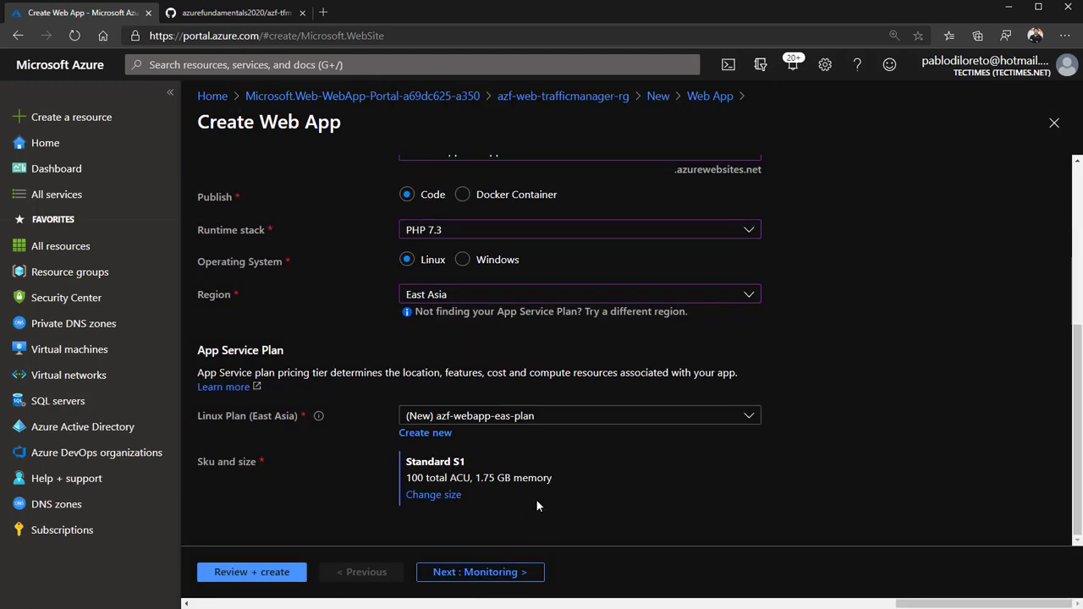
- Create azf-webapp-eas-app with Application Insights left disabled and no tags, reviewing the summary first
left_click(483, 574)
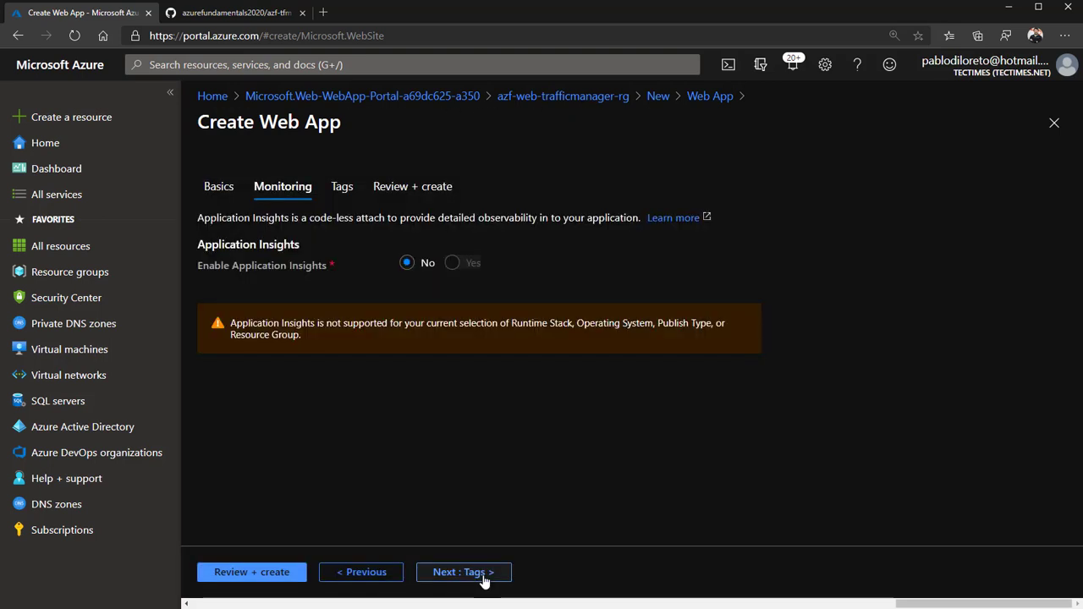
left_click(484, 579)
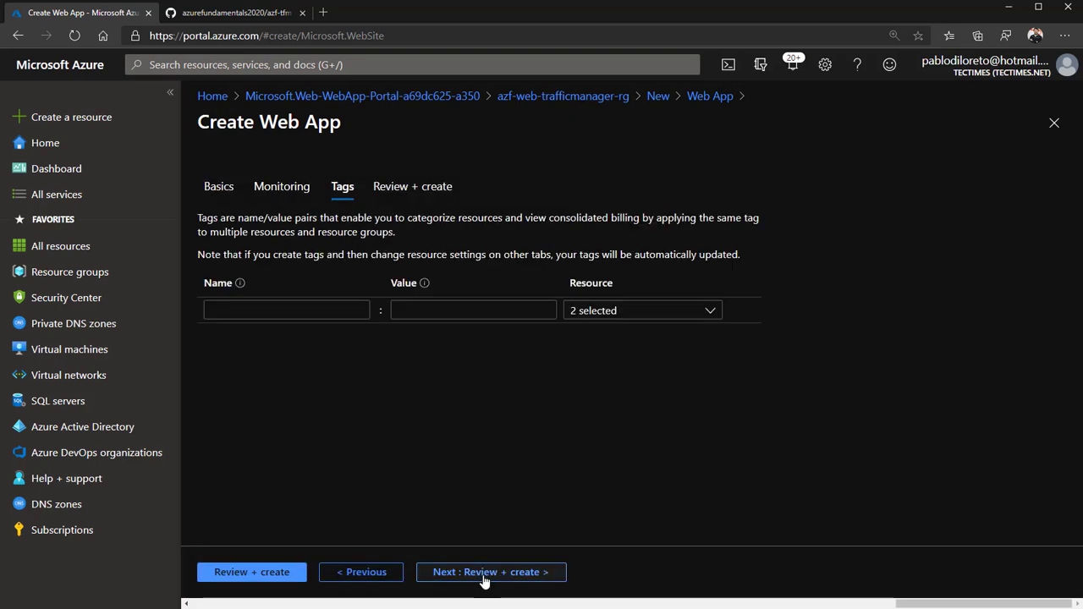
left_click(484, 578)
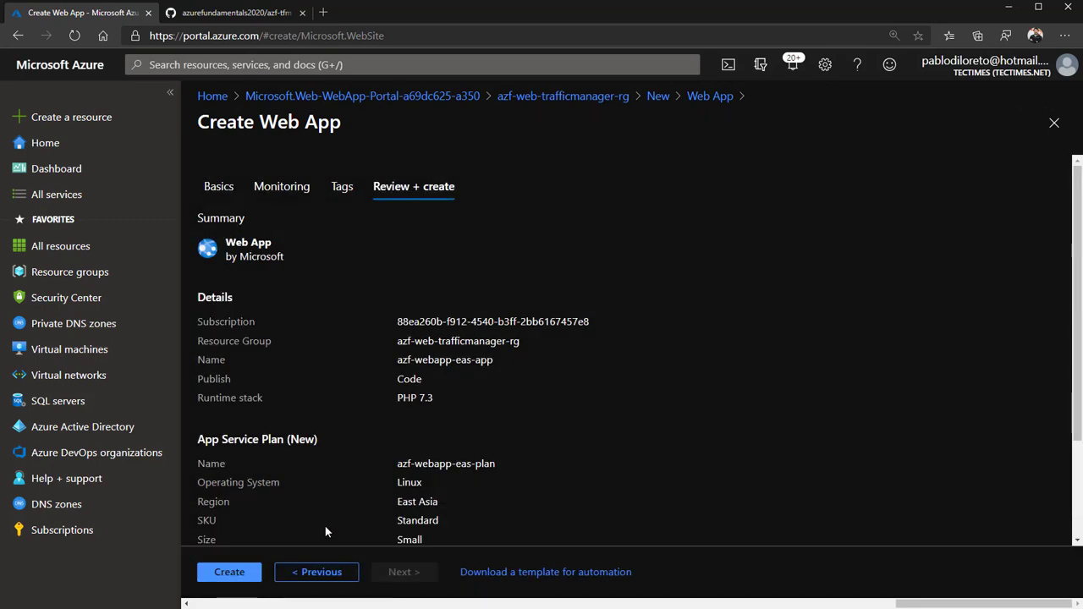
scroll(325, 524, "down", 2)
left_click(230, 577)
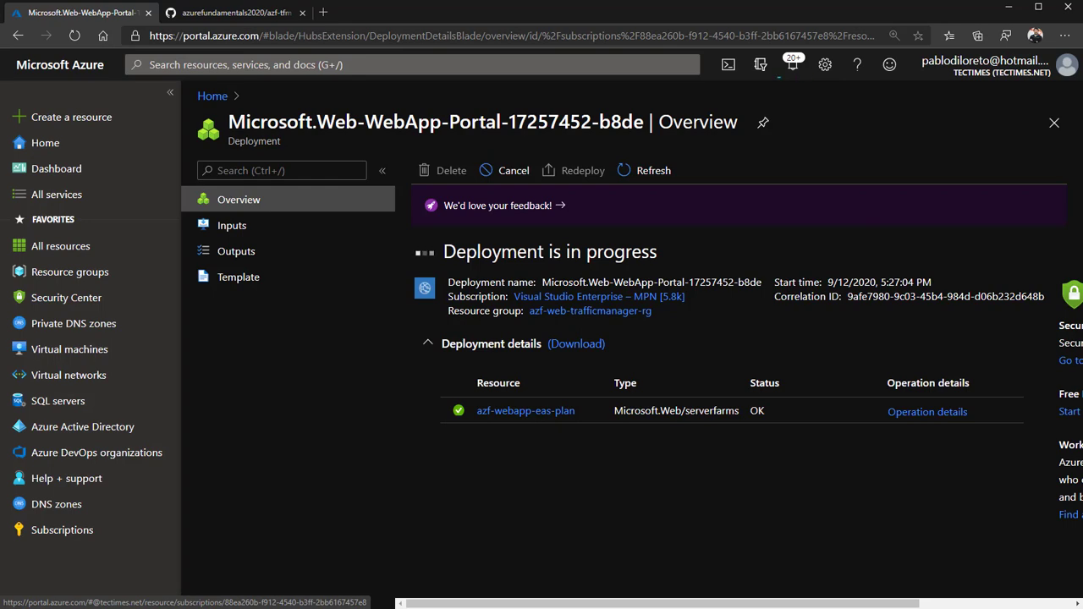
- Open the azf-web-trafficmanager-rg resource group and review its web apps and service plans
left_click(590, 311)
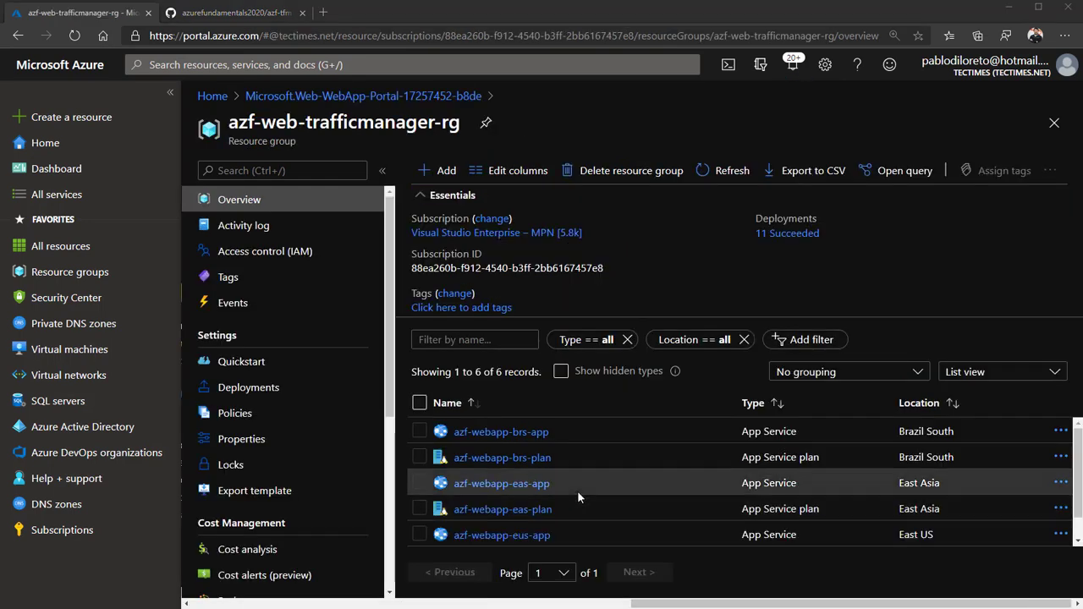
scroll(577, 491, "down", 1)
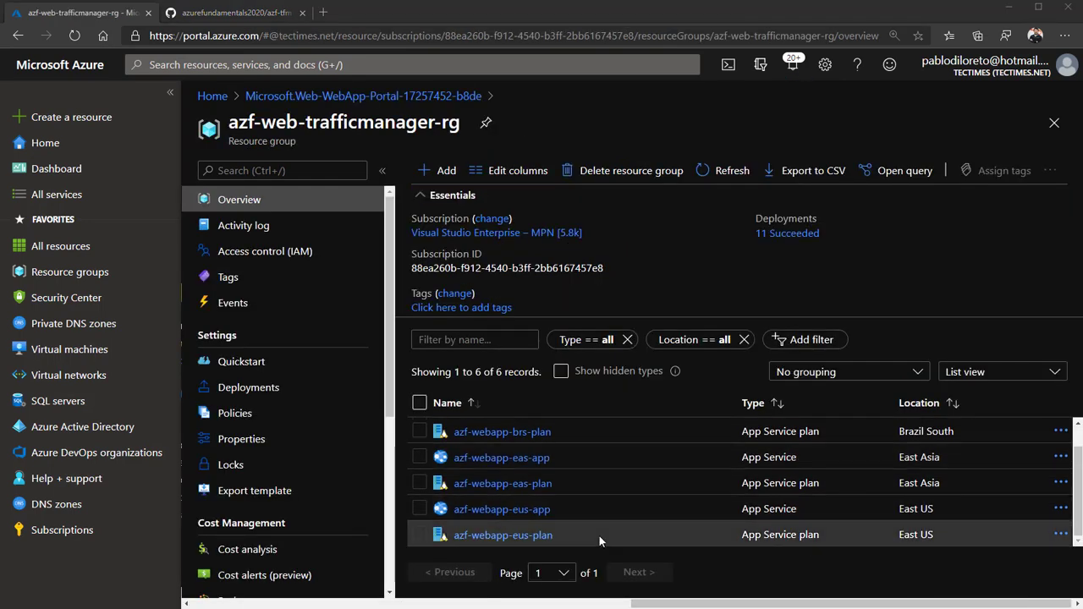
scroll(601, 536, "up", 1)
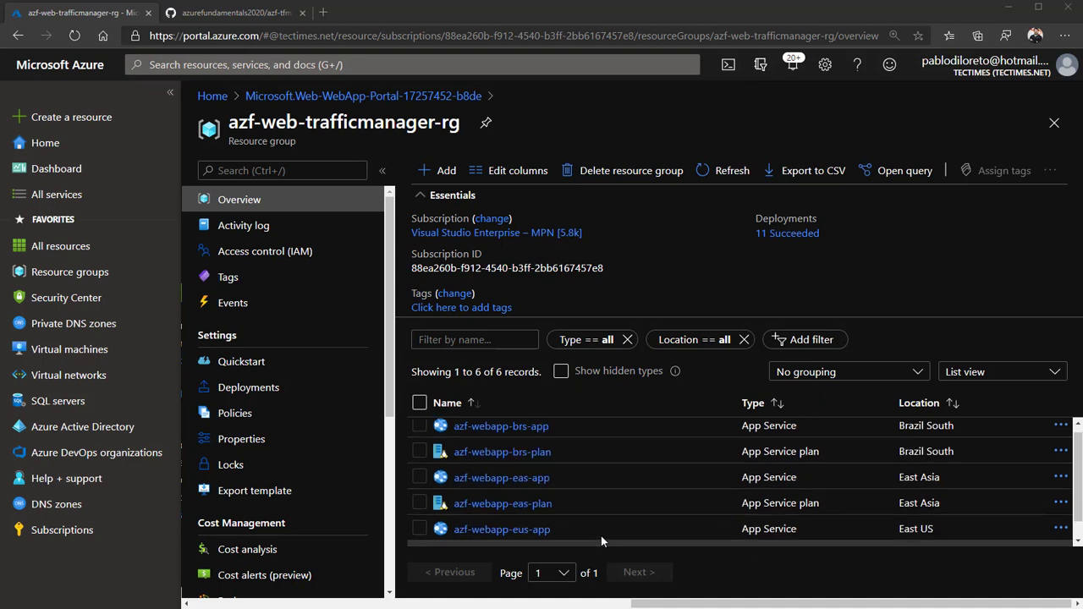
scroll(601, 531, "up", 1)
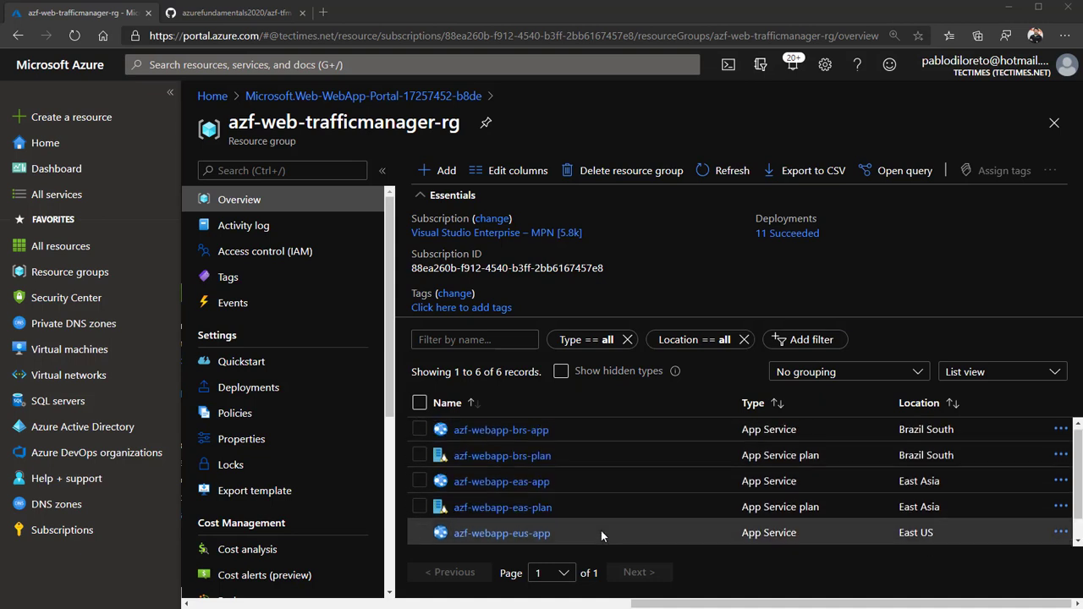
- Copy the URL of azf-webapp-brs-app and check the site in a new browser tab, closing that tab when done
left_click(507, 431)
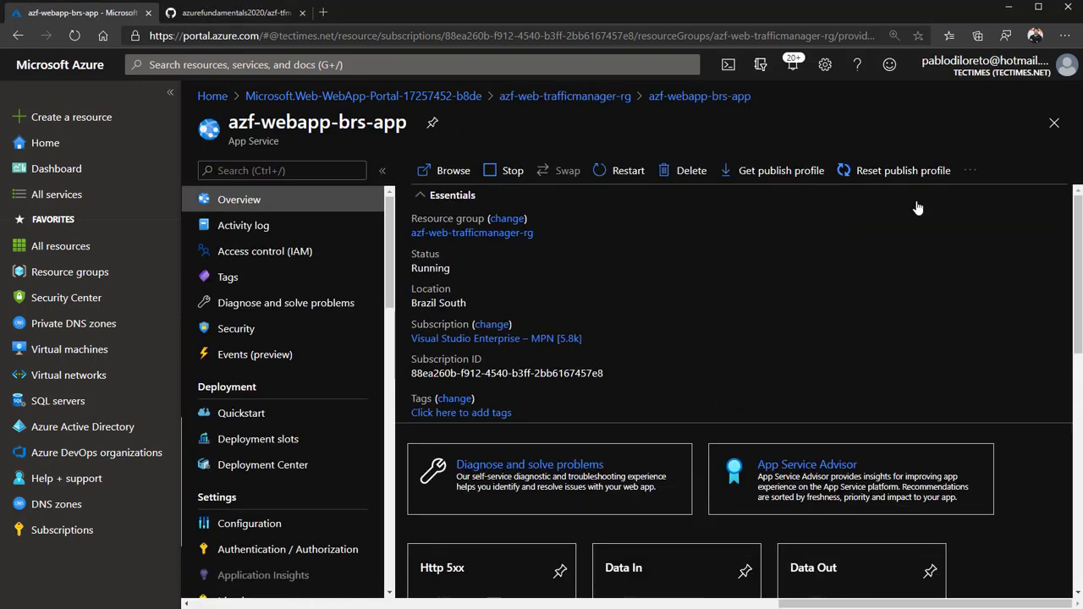
left_click(974, 233)
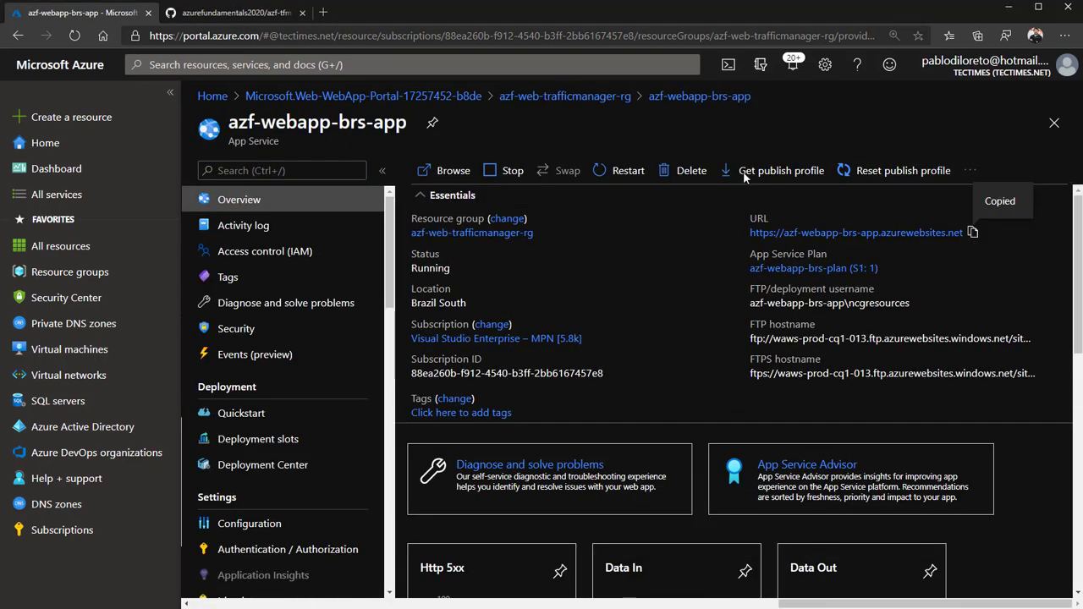
left_click(322, 12)
key("ctrl+v")
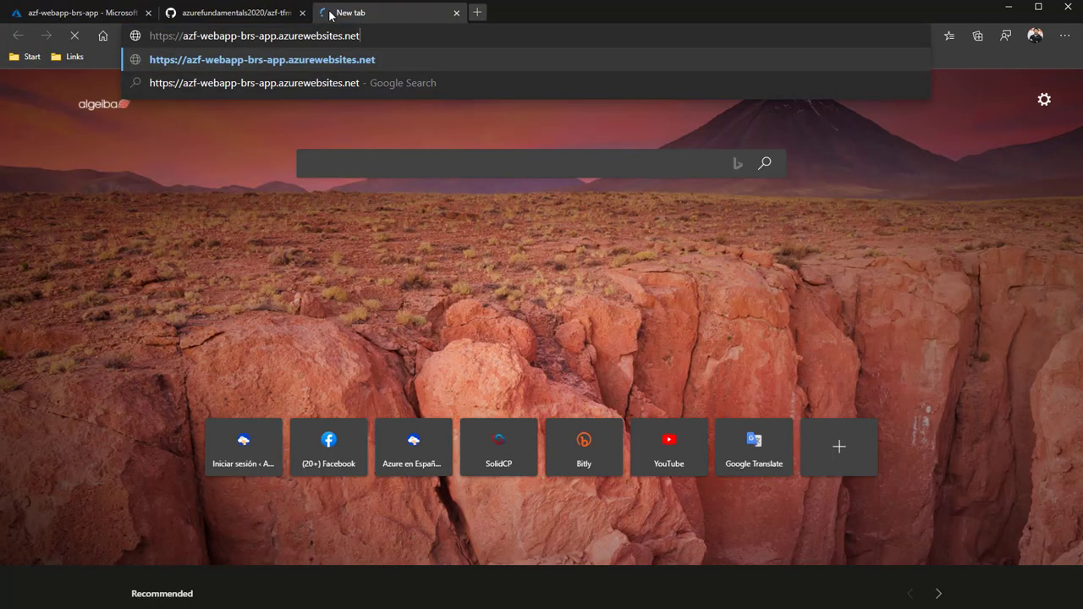
key("Return")
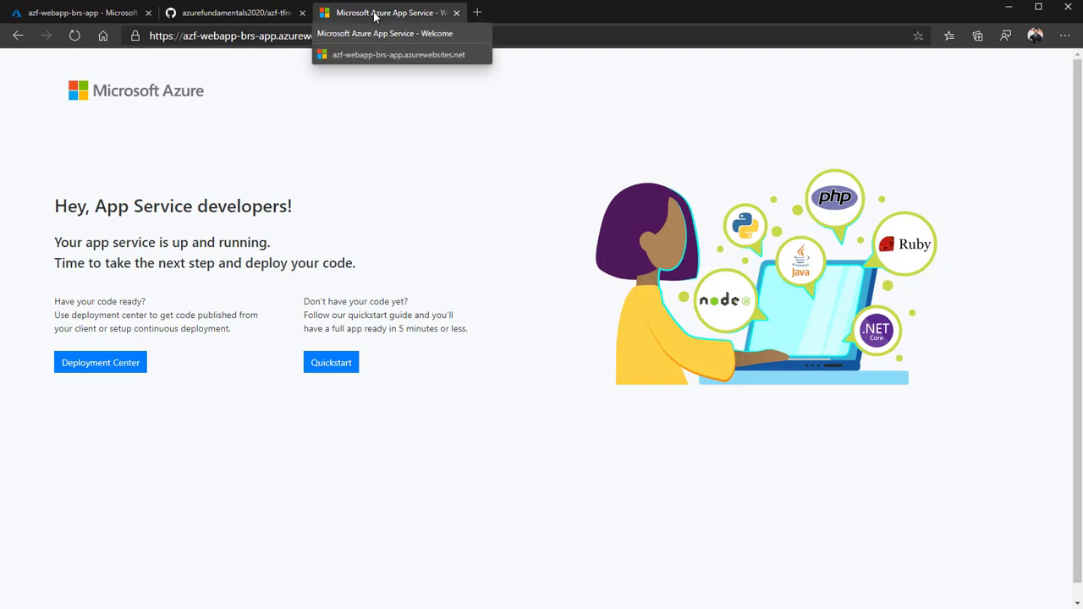
middle_click(347, 13)
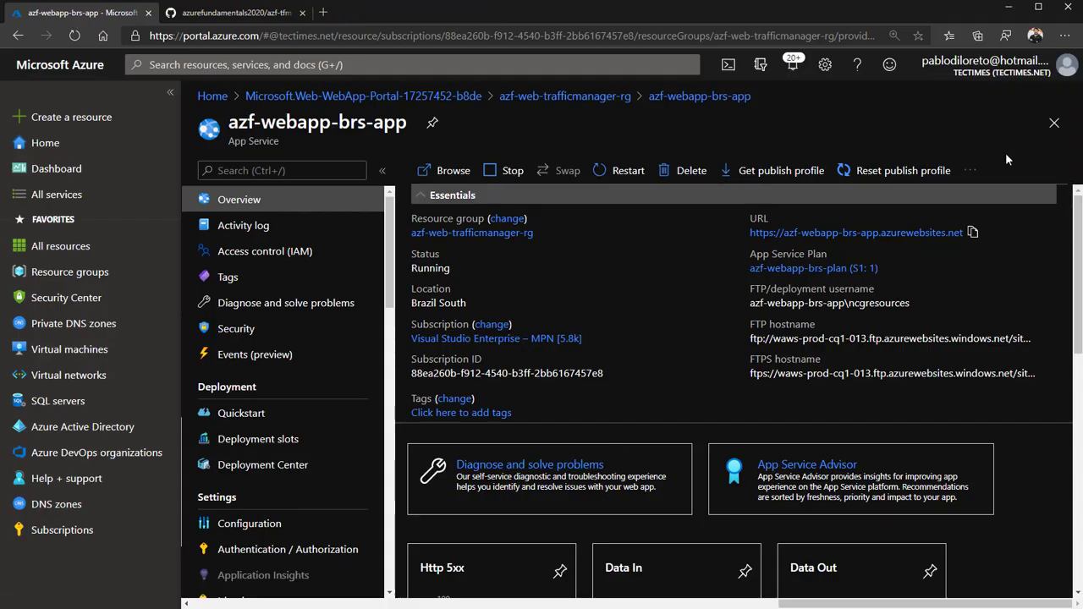
- Return to the azf-web-trafficmanager-rg resource list and switch to the azf-tfm folder of the azurefundamentals2020 repository on GitHub
left_click(1055, 122)
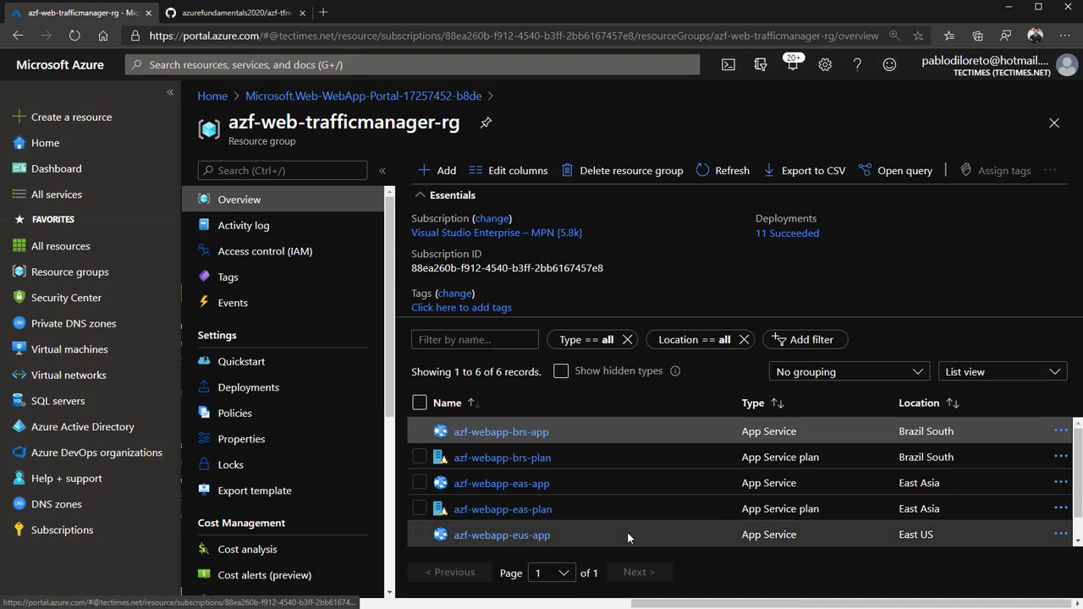
scroll(627, 531, "down", 1)
scroll(627, 531, "up", 1)
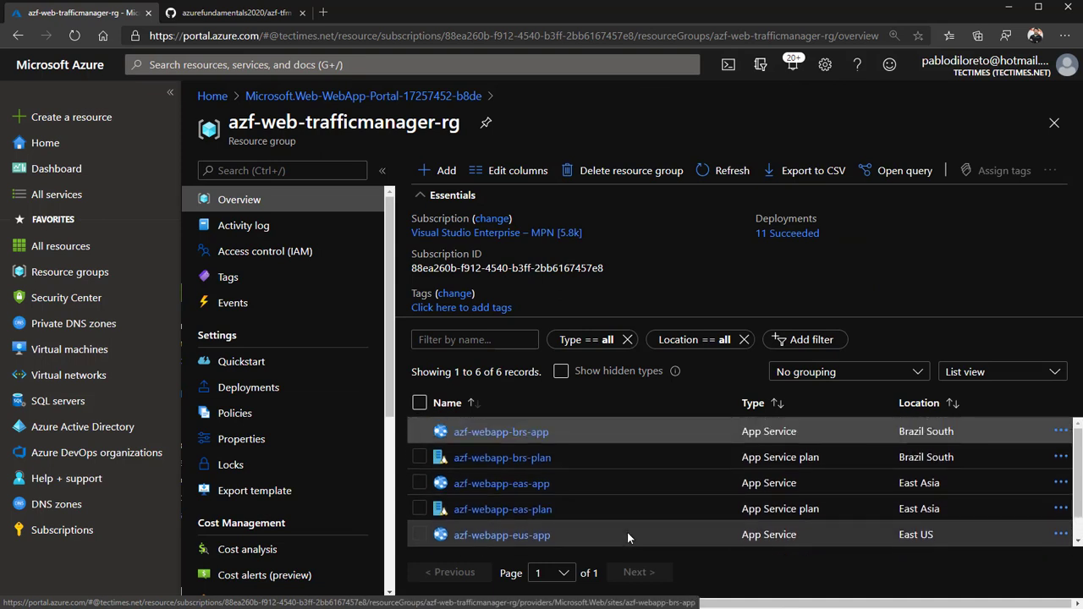
left_click(238, 13)
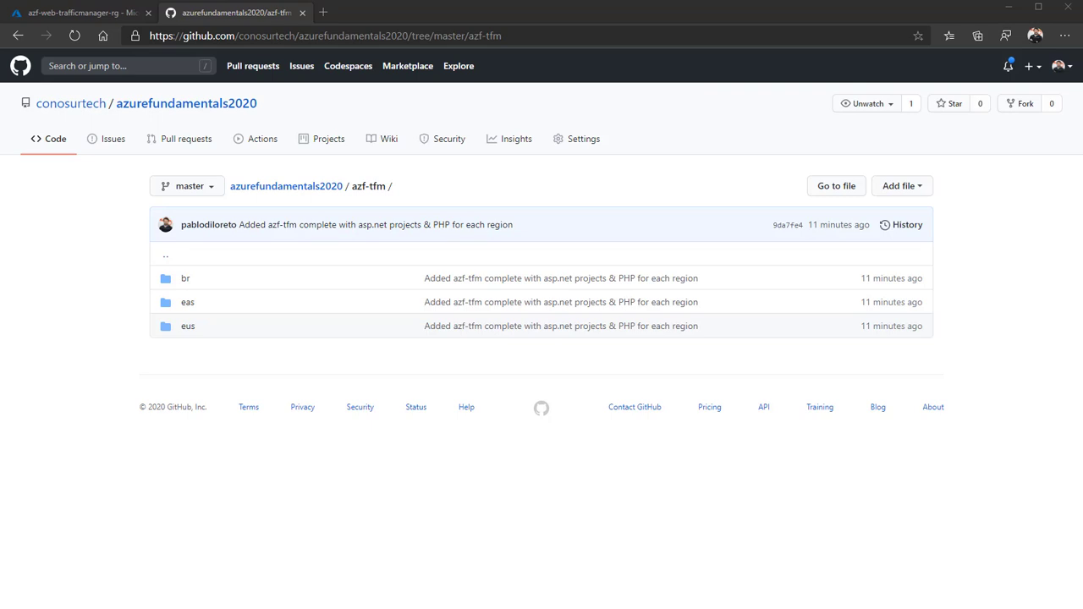
- Switch to FileZilla and review the saved connections azf-website-br, azf-website-eas and azf-website-eus without connecting
key("alt+Tab")
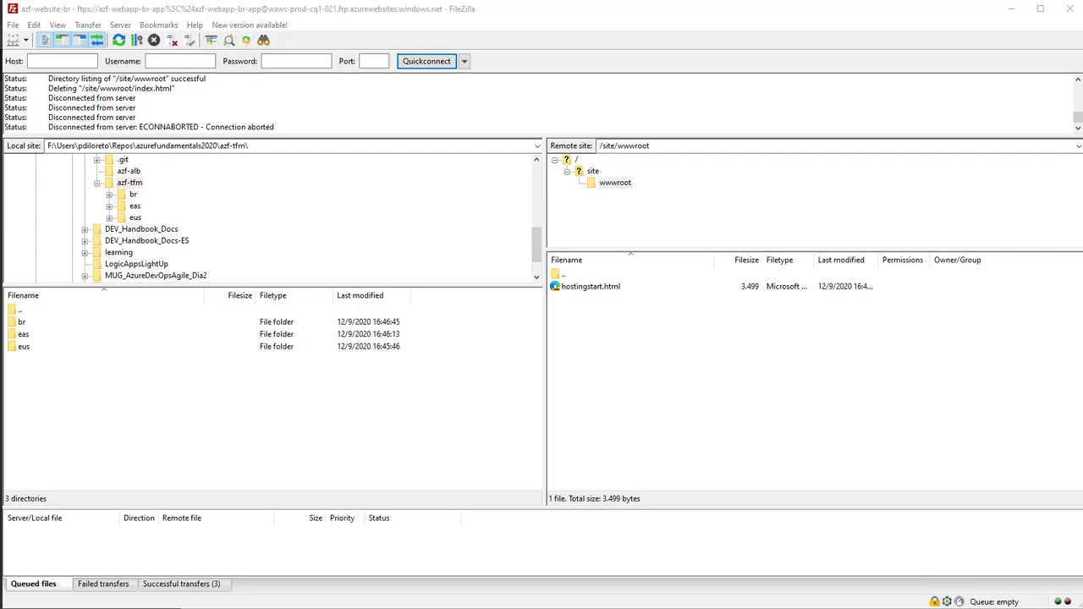
left_click(11, 42)
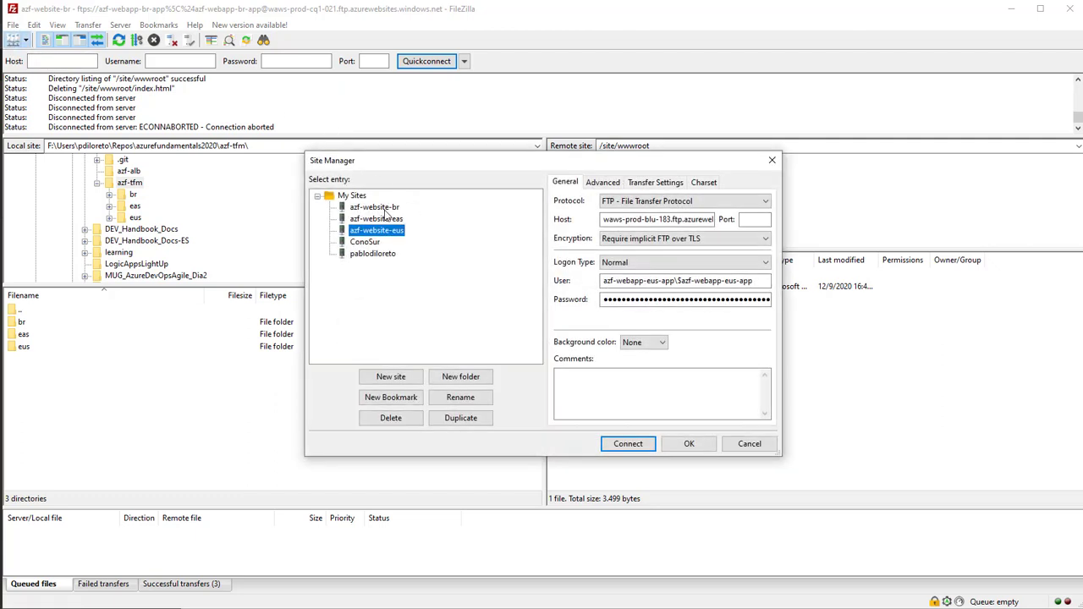
key("Up")
key("Up")
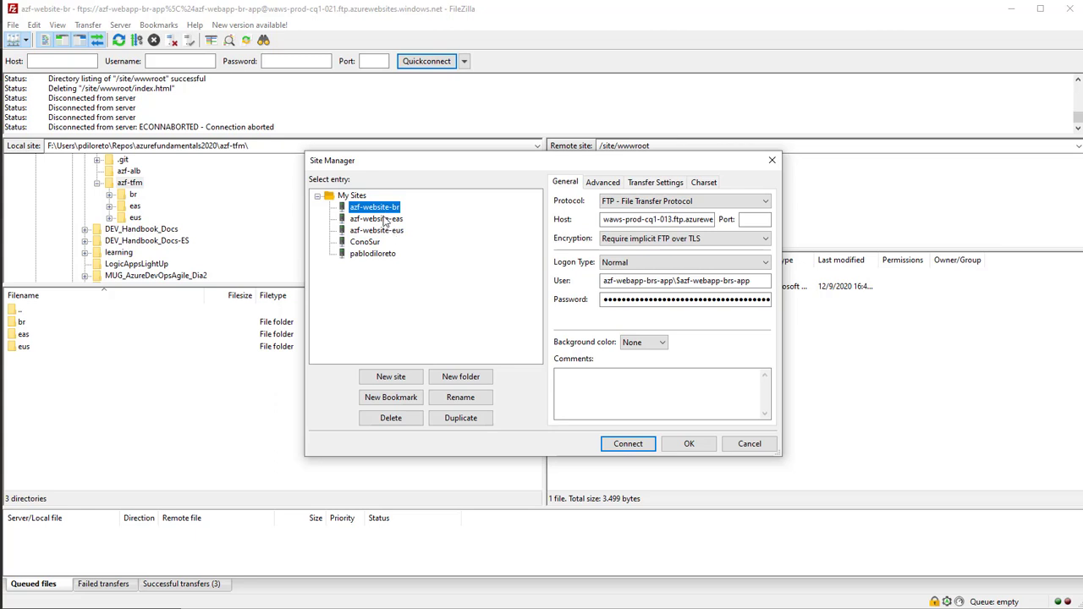
left_click(383, 219)
left_click(391, 232)
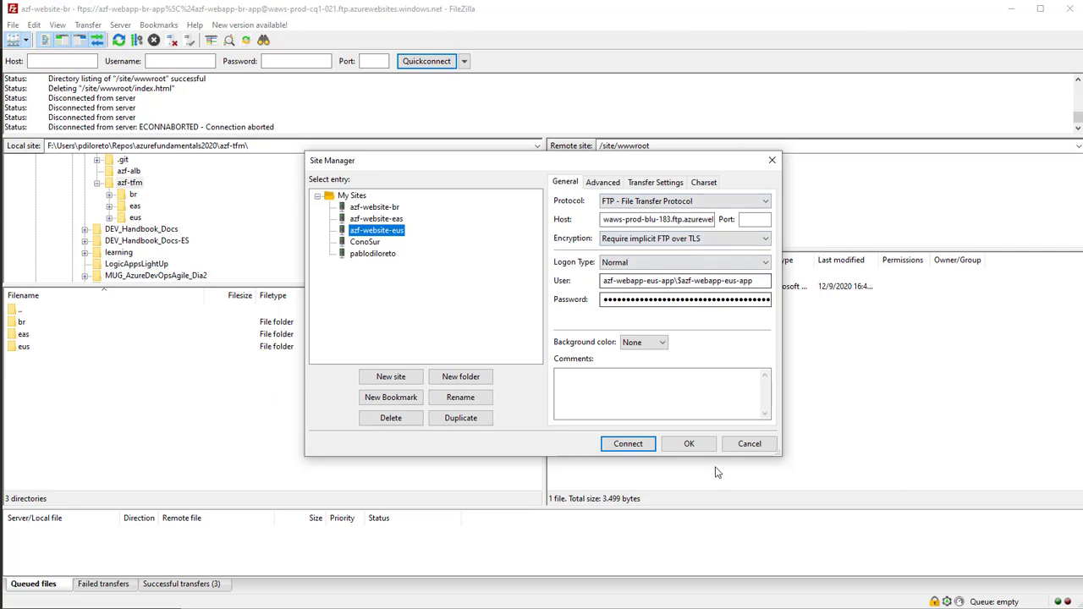
left_click(748, 446)
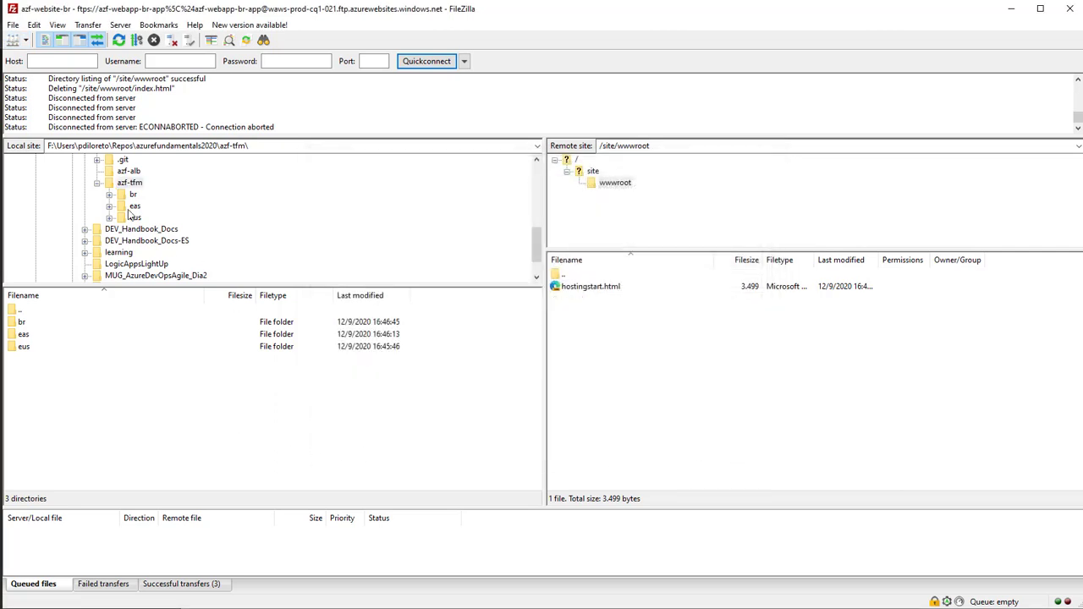
- Examine the local br, eas and eus folders under azf-tfm, finishing in the br folder
left_click(255, 145)
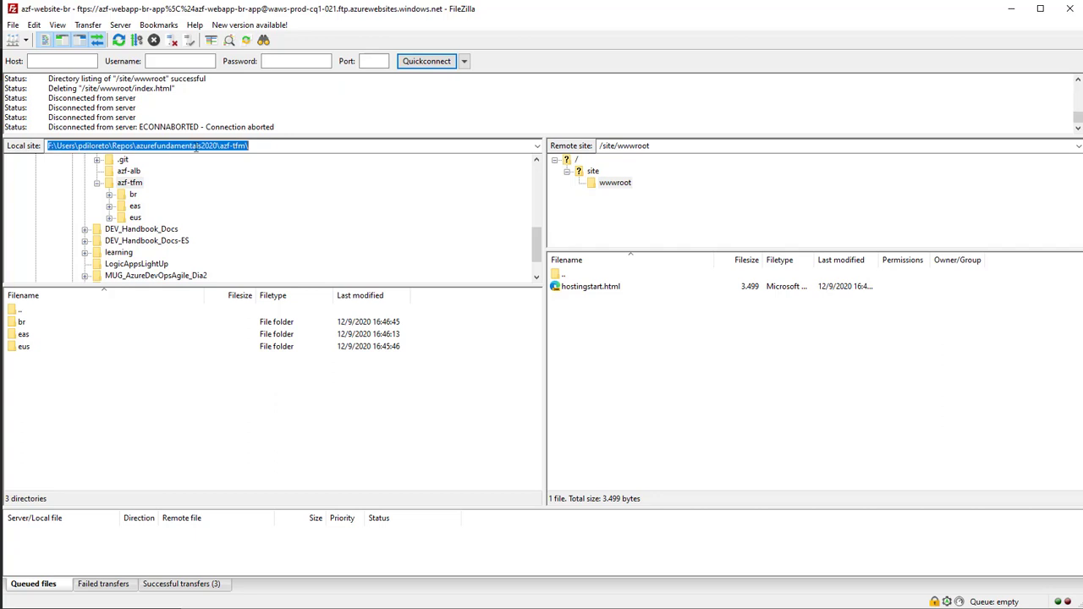
left_click(133, 195)
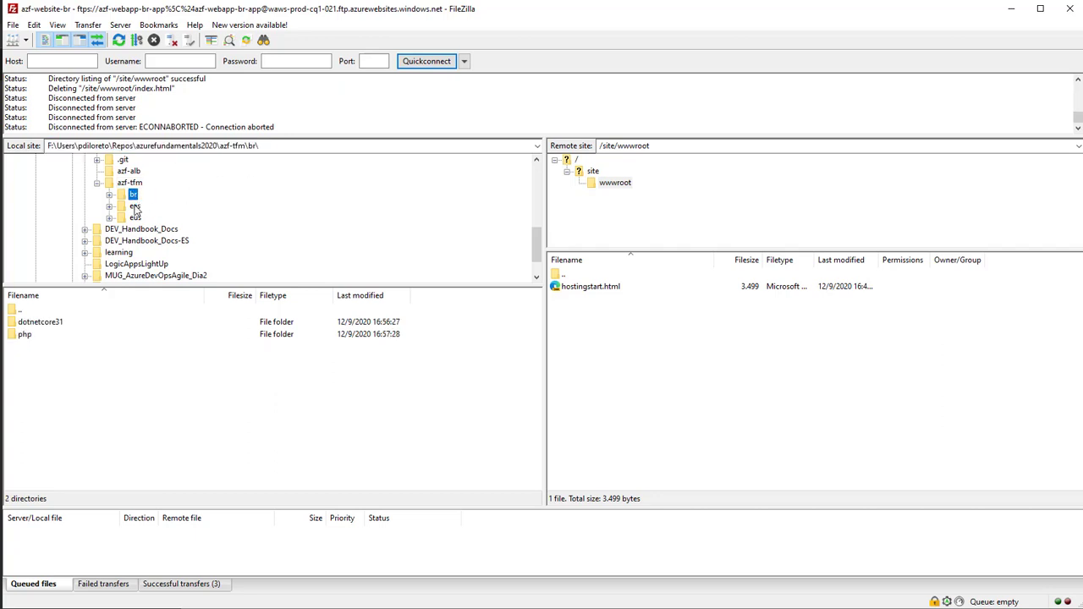
left_click(135, 207)
left_click(136, 218)
left_click(133, 195)
- Switch to the Azure portal and display the FTP endpoint and app credentials in azf-webapp-eus-app's Deployment Center
key("alt+Tab")
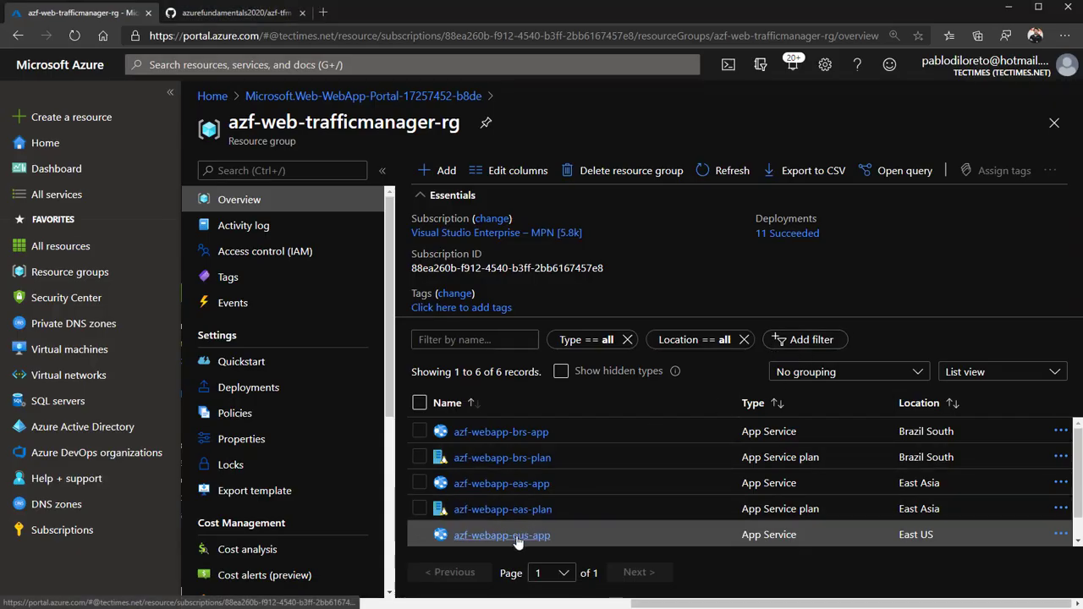
left_click(516, 536)
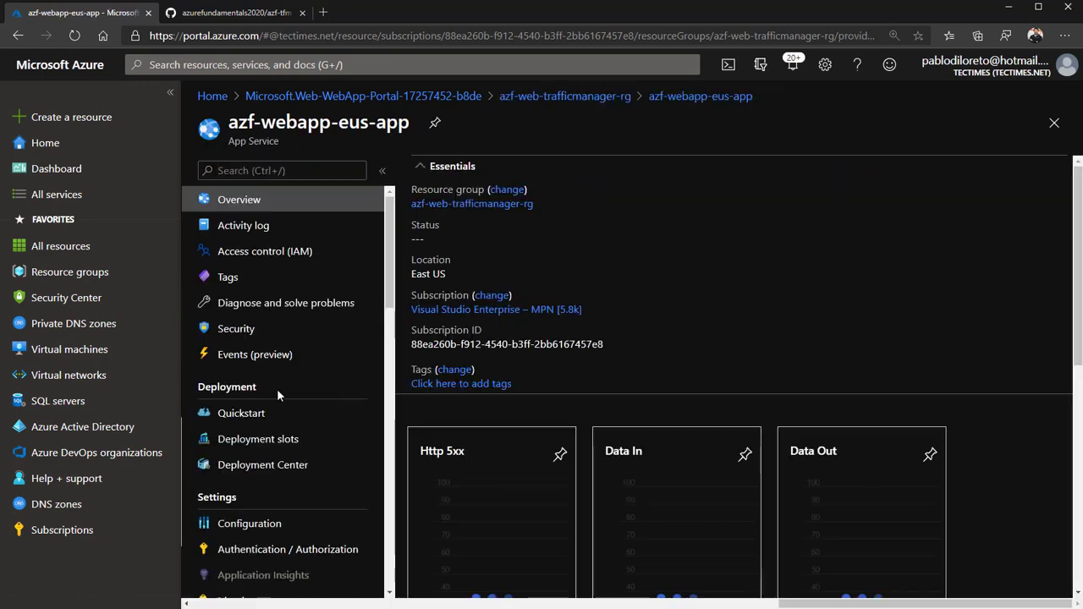
left_click(265, 474)
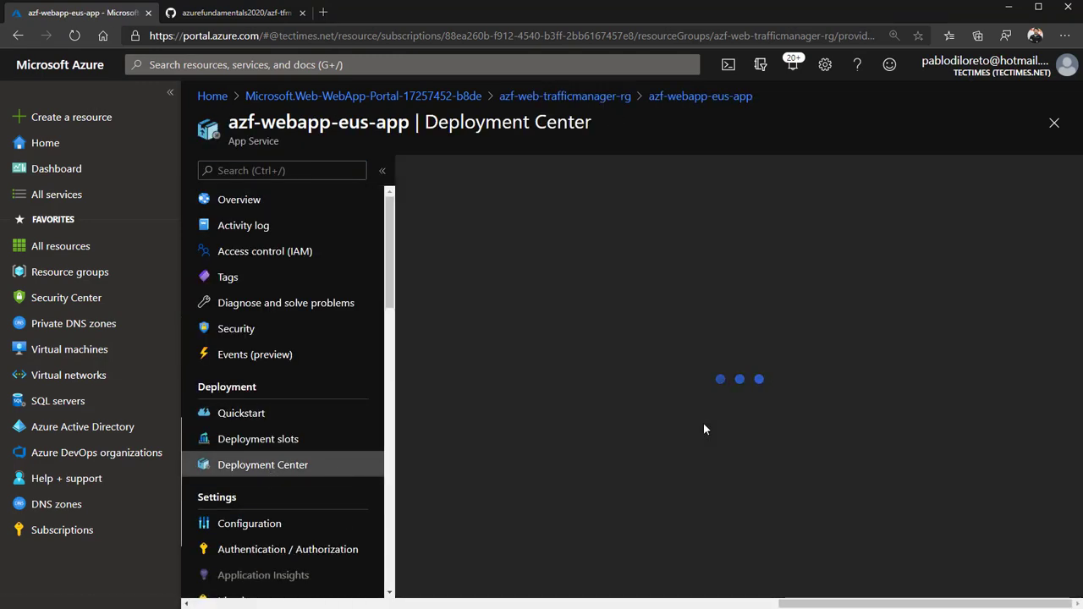
scroll(703, 429, "down", 5)
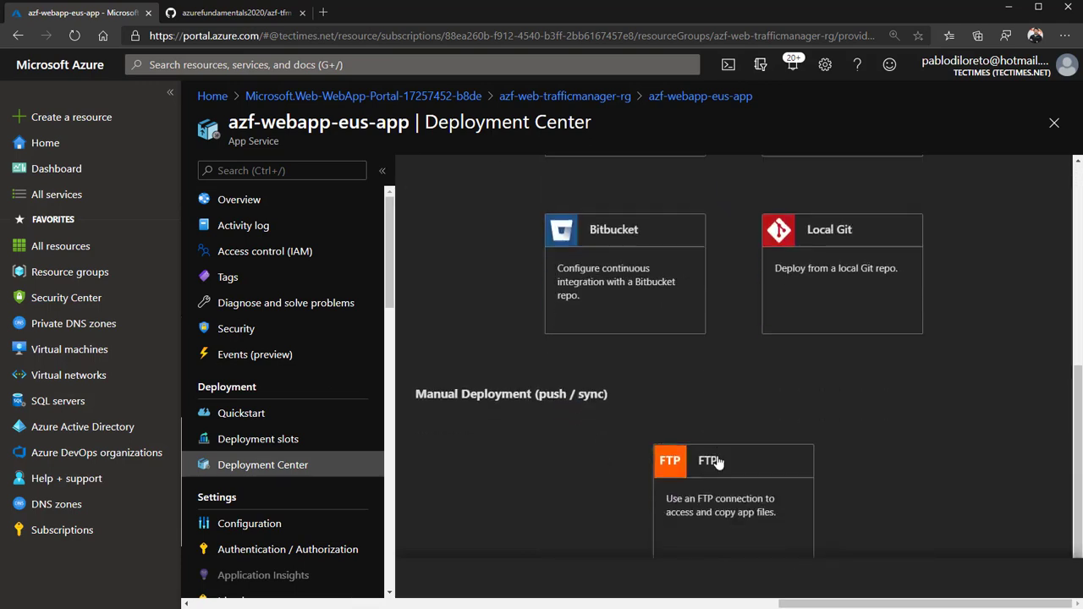
left_click(704, 502)
left_click(744, 579)
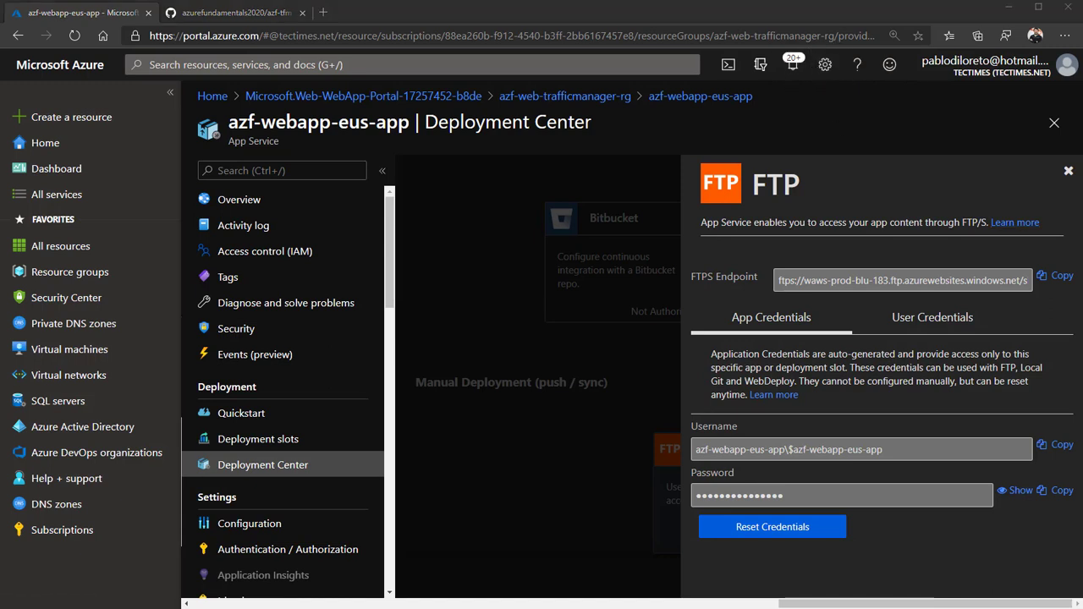
- Switch to FileZilla and connect to the saved site azf-website-br in place of the previous connection, always trusting its server certificate
key("alt+Tab")
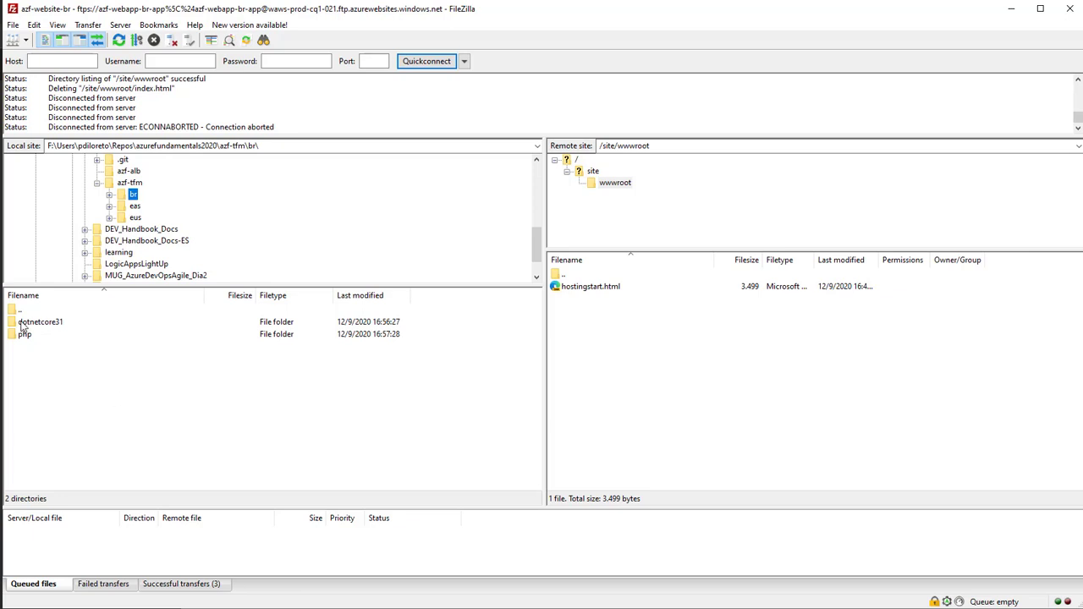
left_click(25, 40)
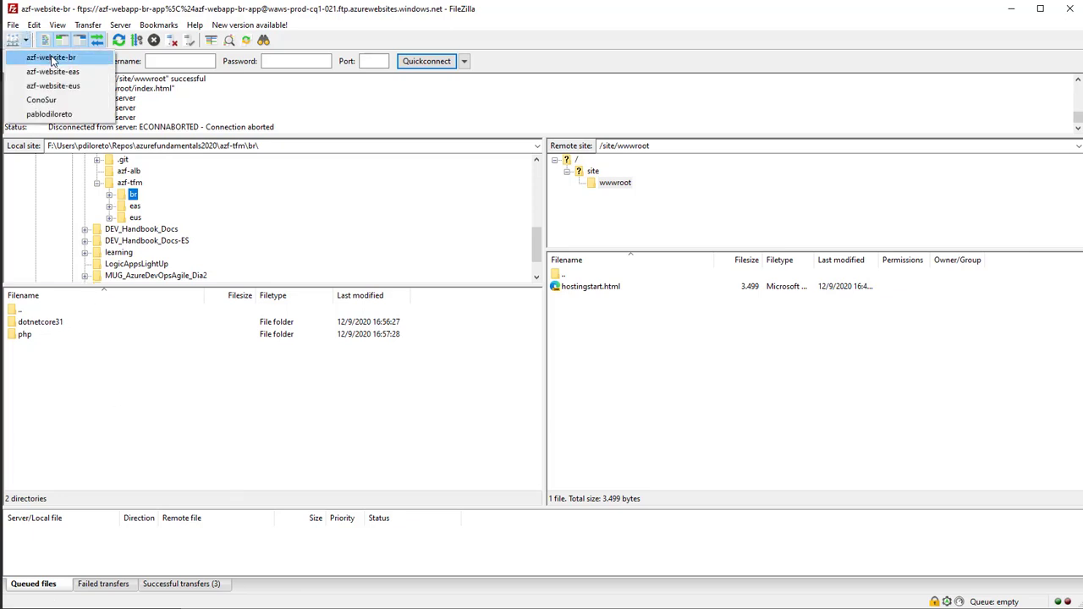
left_click(50, 57)
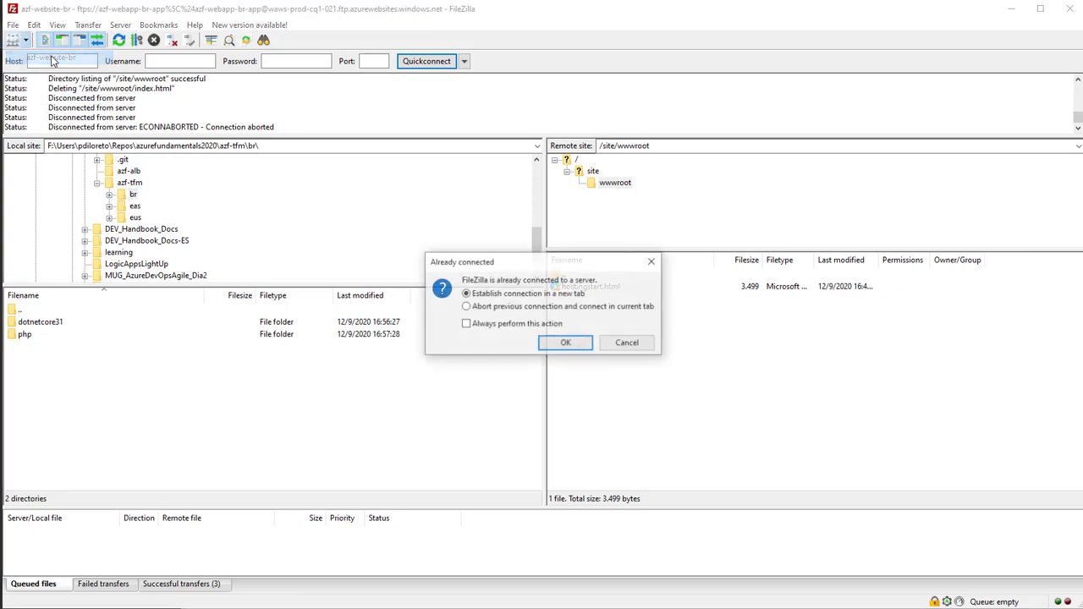
left_click(563, 345)
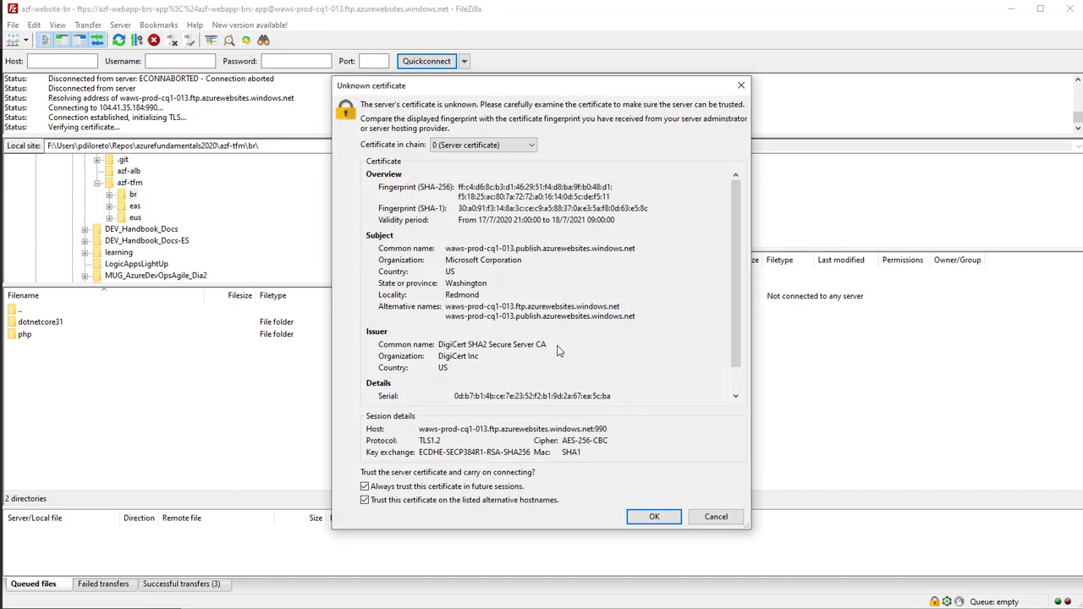
left_click(665, 518)
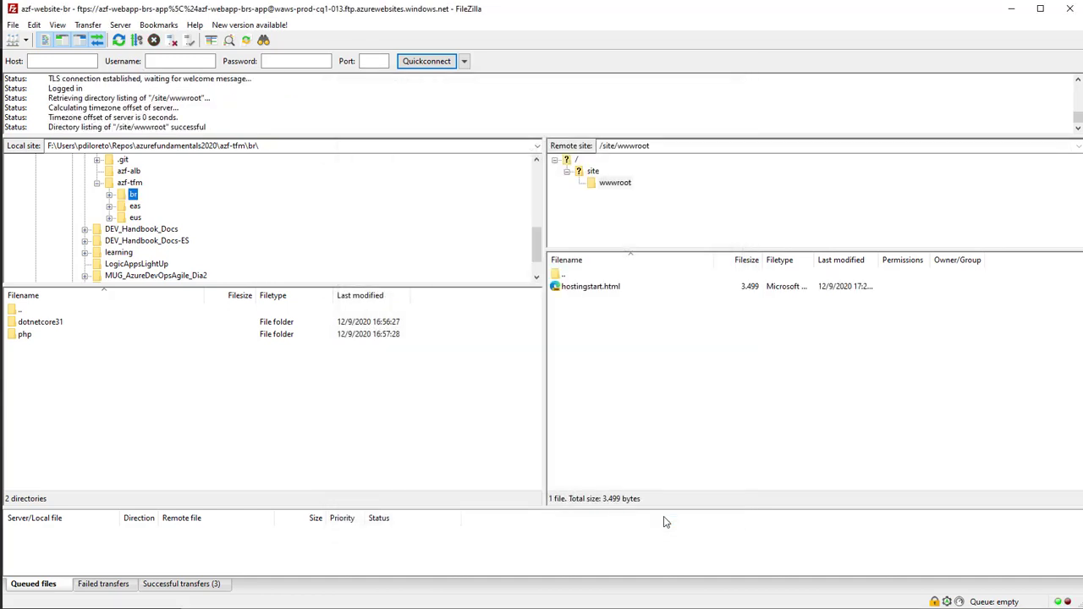
- Delete hostingstart.html from the Brazil site's /site/wwwroot and upload index.php from the local br\php folder in its place
left_click(596, 290)
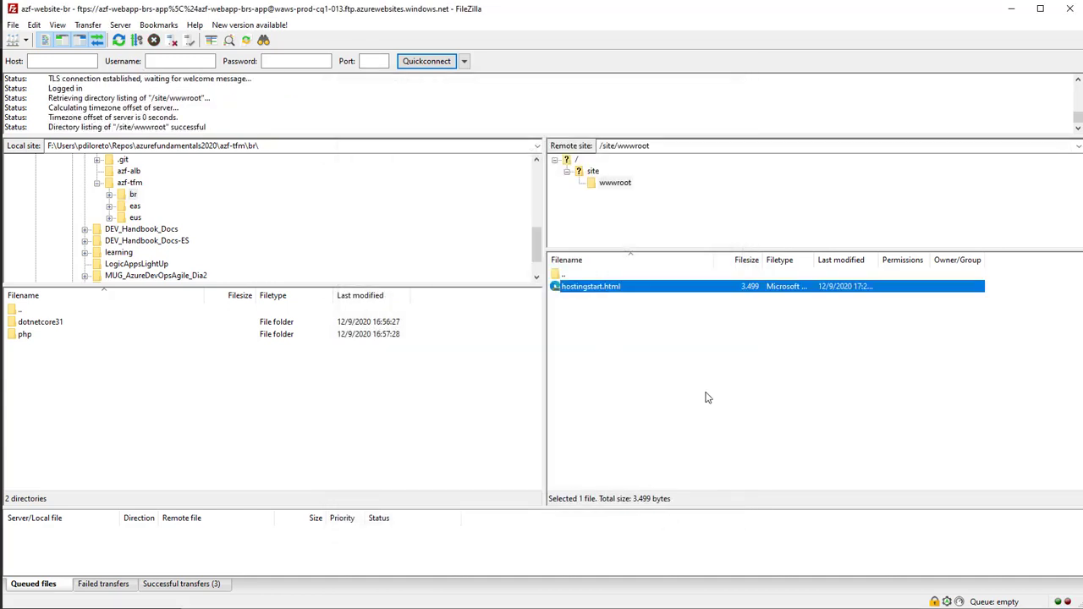
key("Delete")
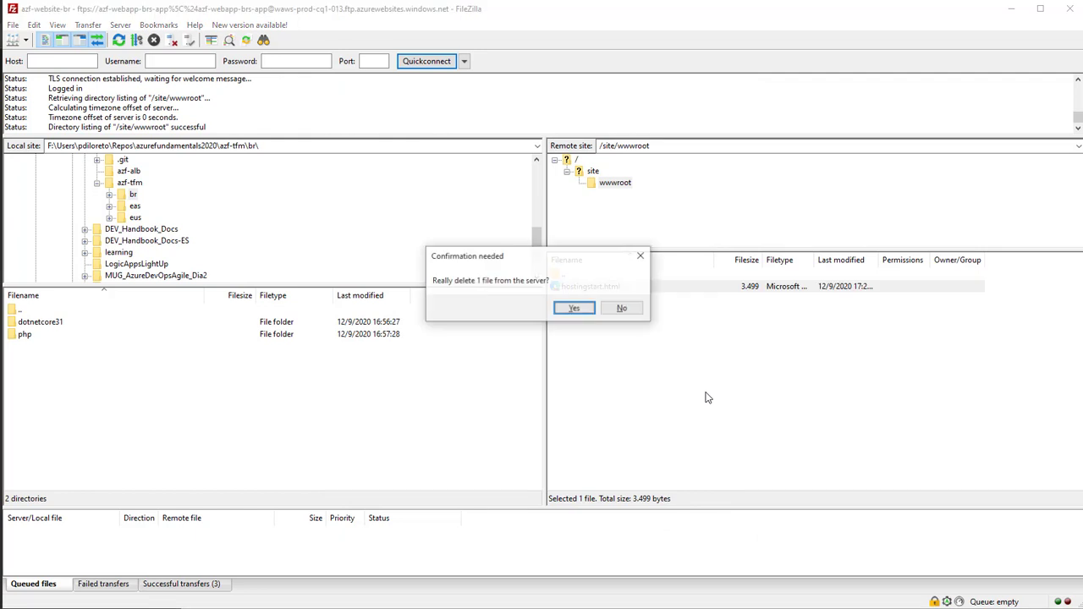
key("Return")
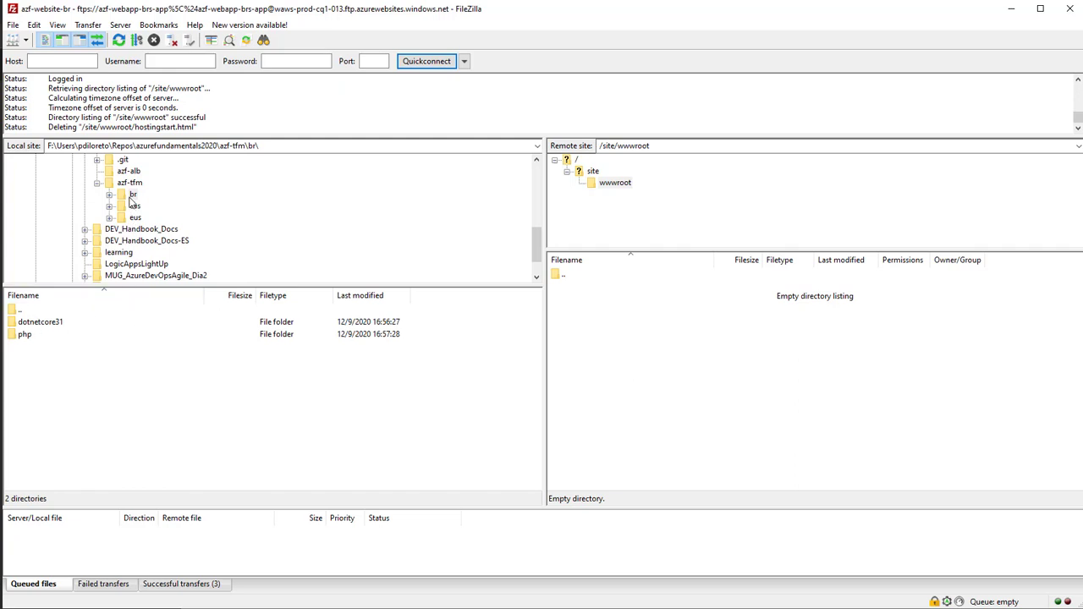
double_click(24, 334)
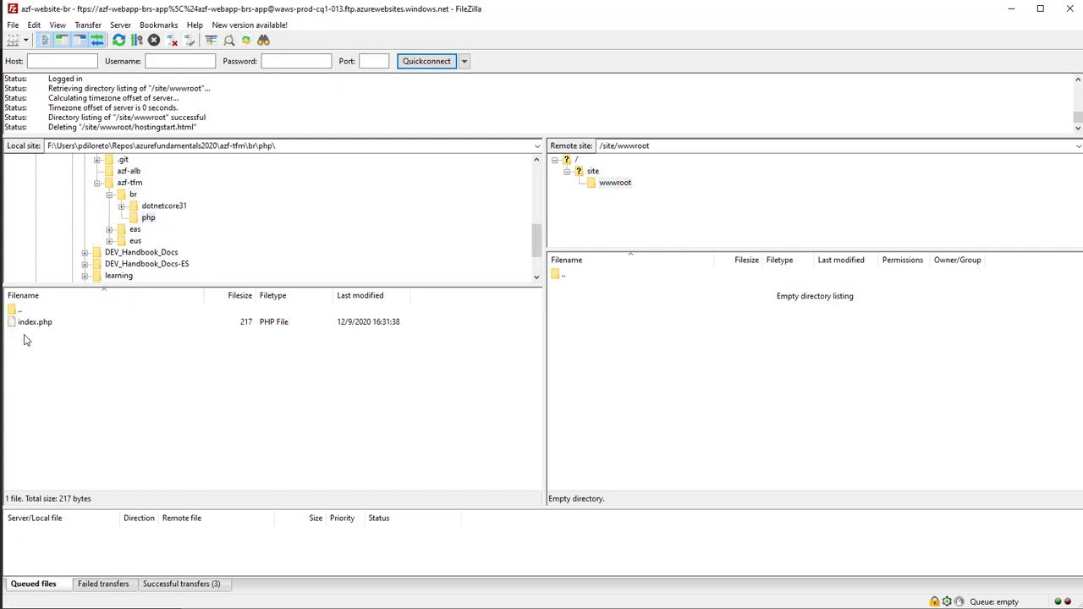
left_click_drag(26, 325, 670, 423)
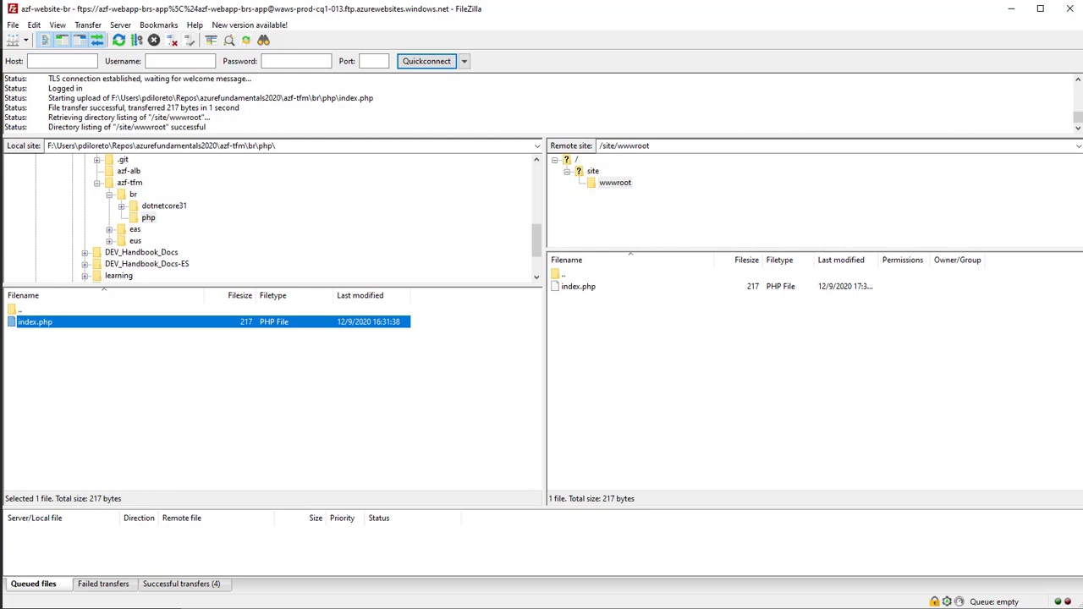
- Switch to the Azure portal, copy azf-webapp-brs-app's URL from its overview and load it in a new browser tab
key("alt+Tab")
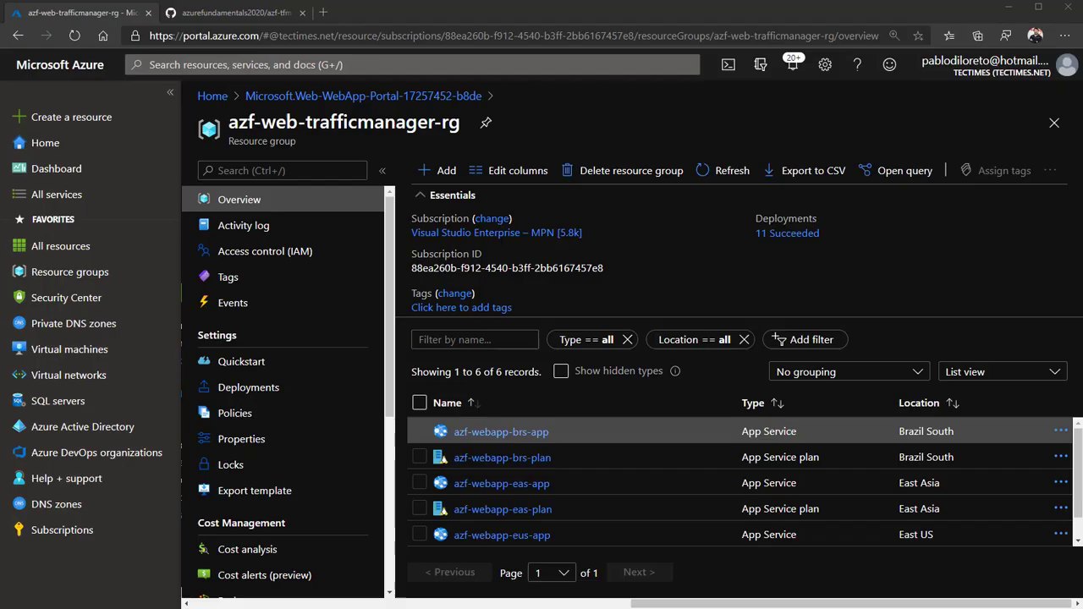
left_click(501, 432)
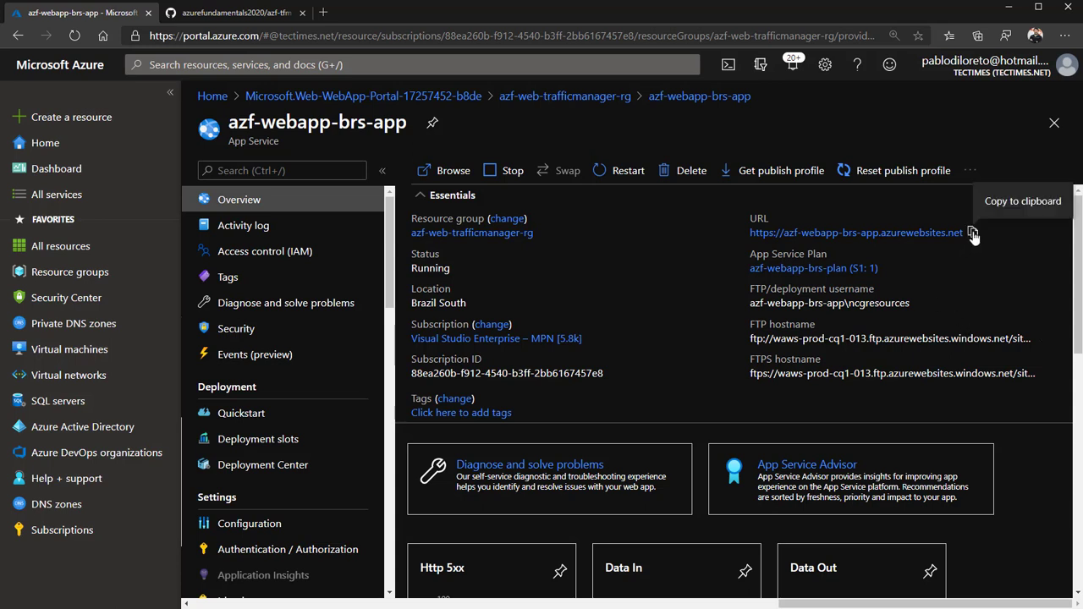
left_click(973, 233)
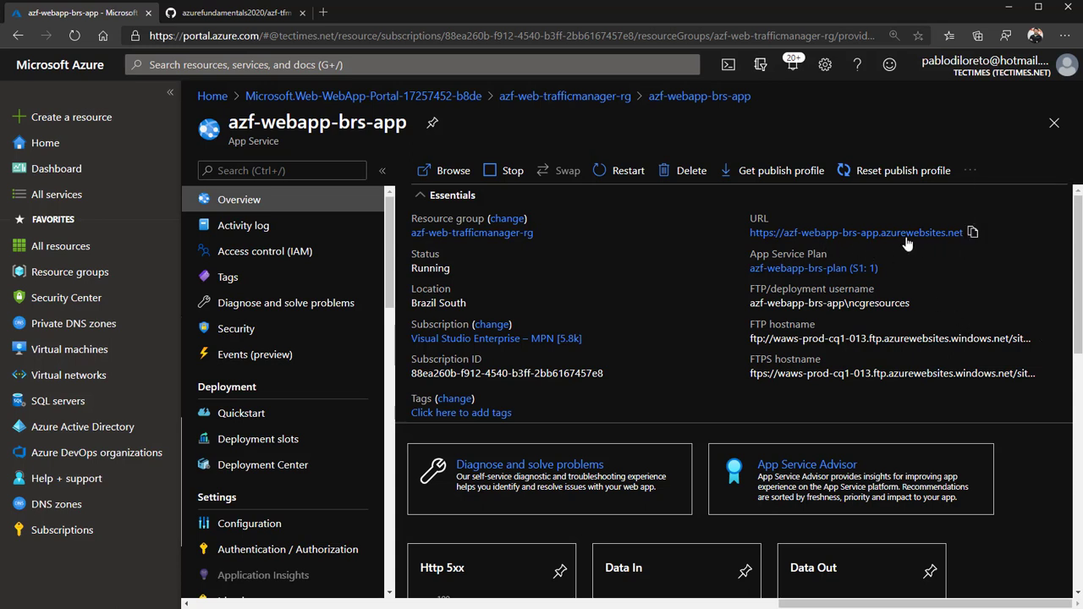
left_click(323, 12)
key("ctrl+v")
key("Return")
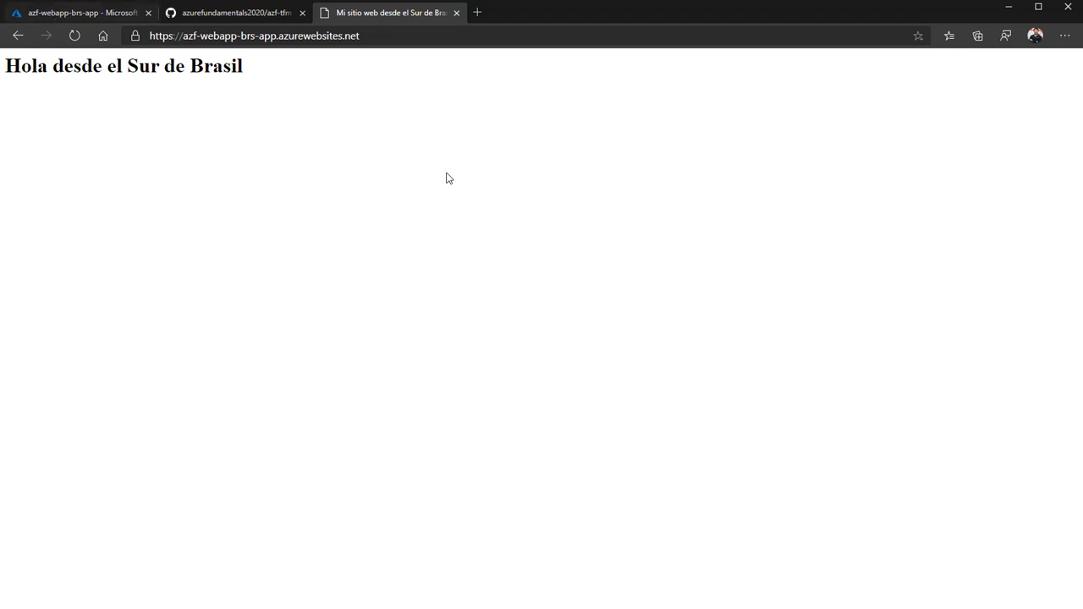
- Switch to FileZilla and connect to azf-website-eas in place of the current connection, always trusting its server certificate
key("alt+Tab")
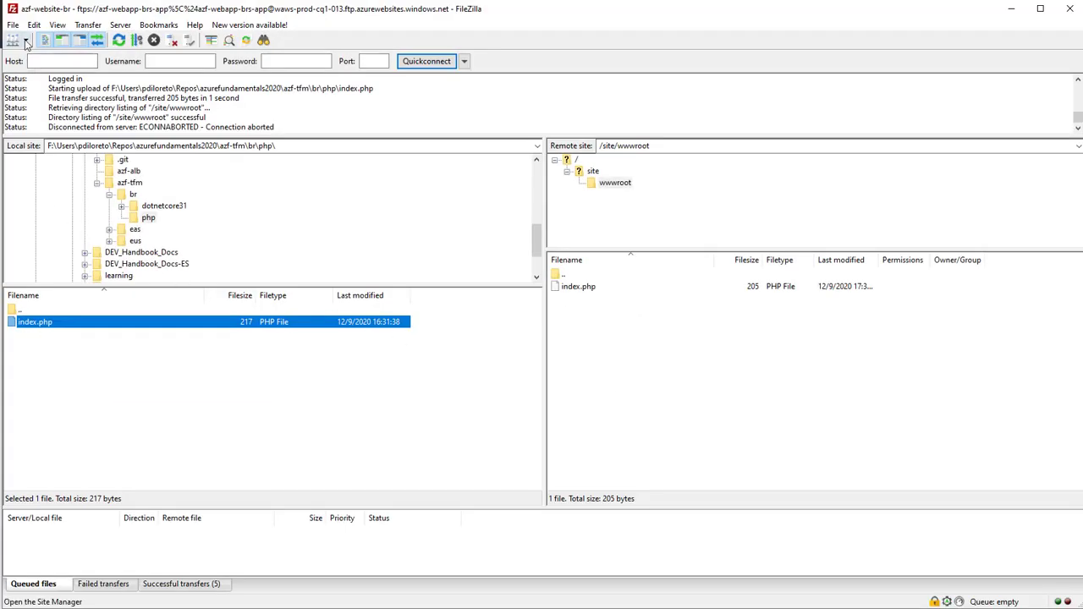
left_click(25, 40)
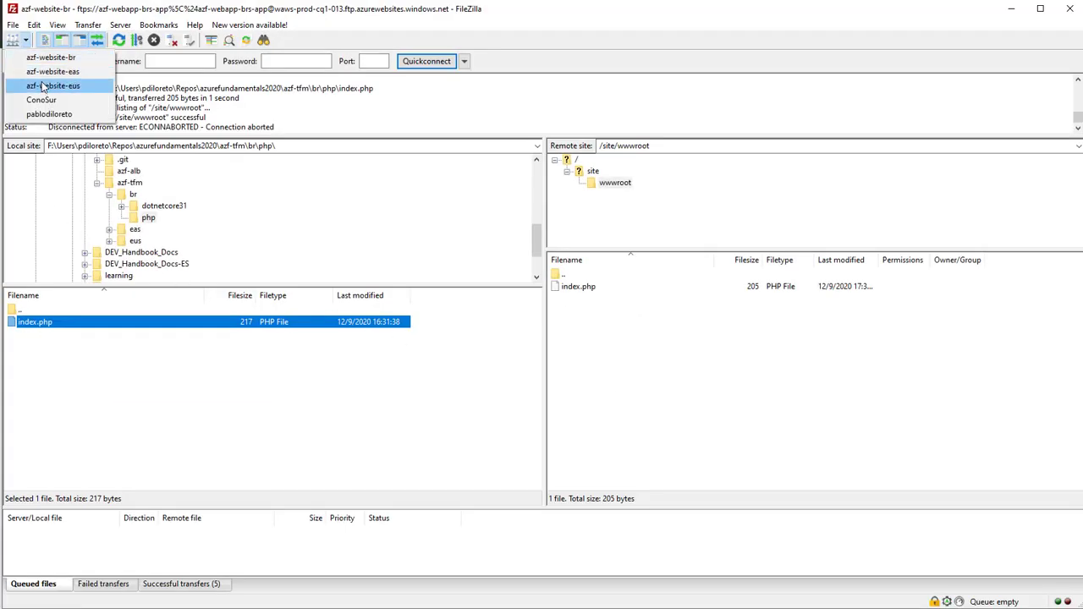
left_click(51, 85)
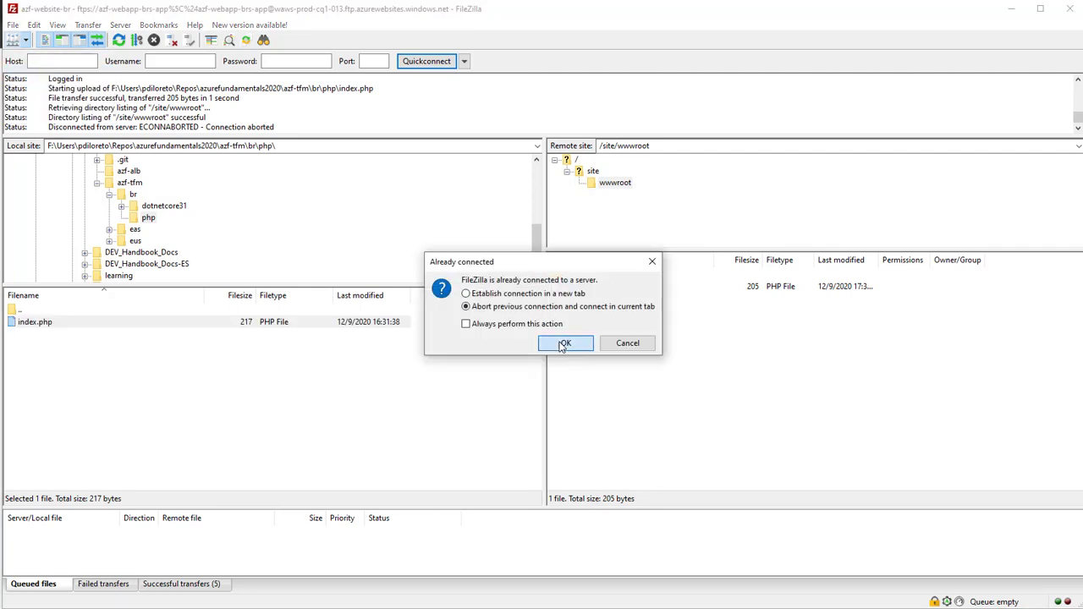
left_click(567, 343)
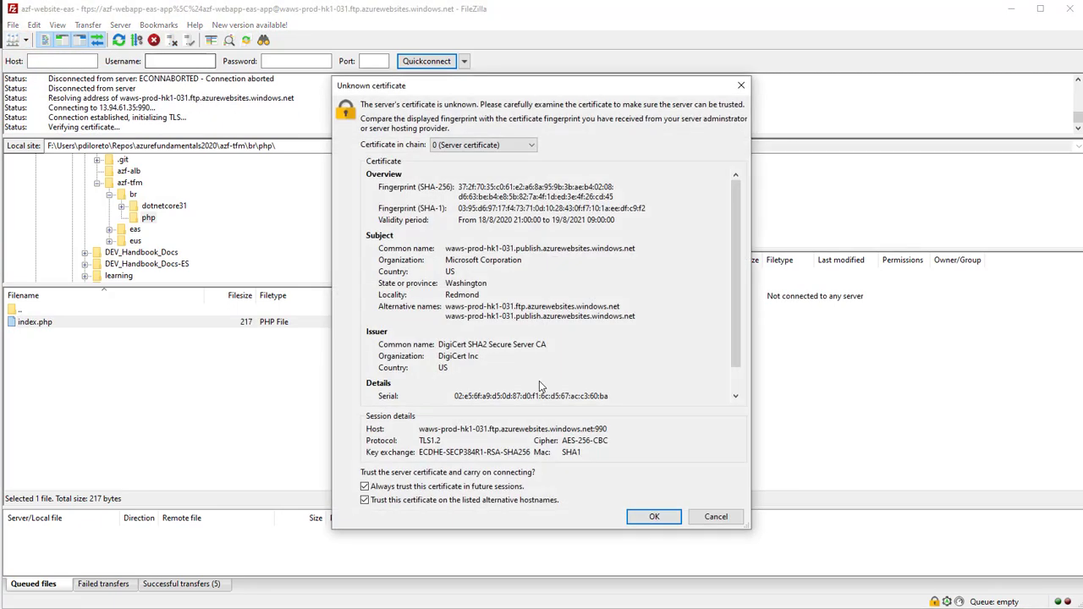
left_click(652, 518)
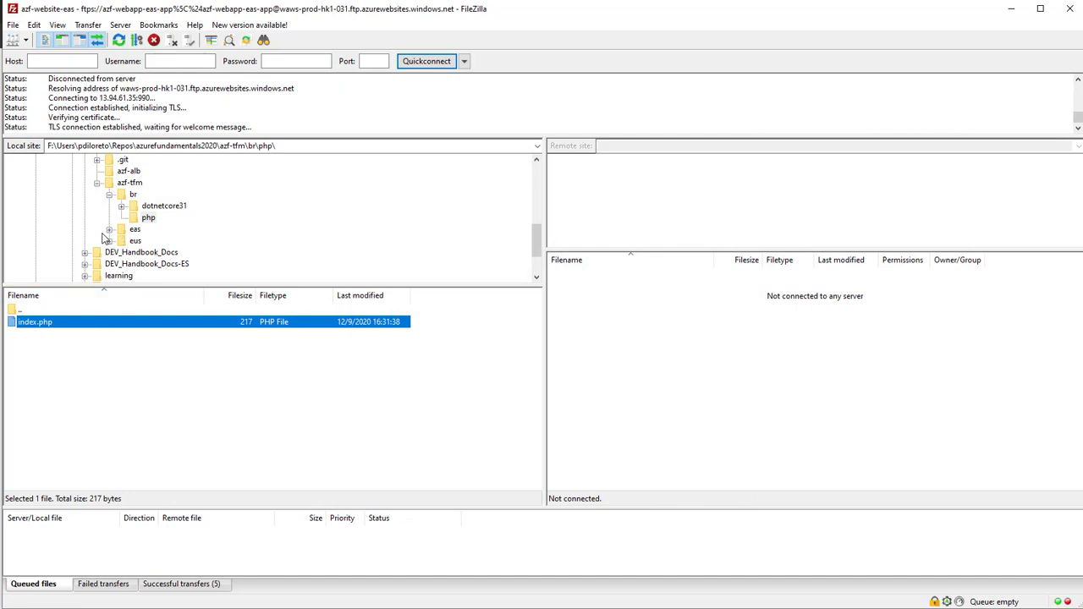
- Delete hostingstart.html from the East Asia site's /site/wwwroot and upload index.php from the local eas\php folder
left_click(109, 230)
left_click(149, 255)
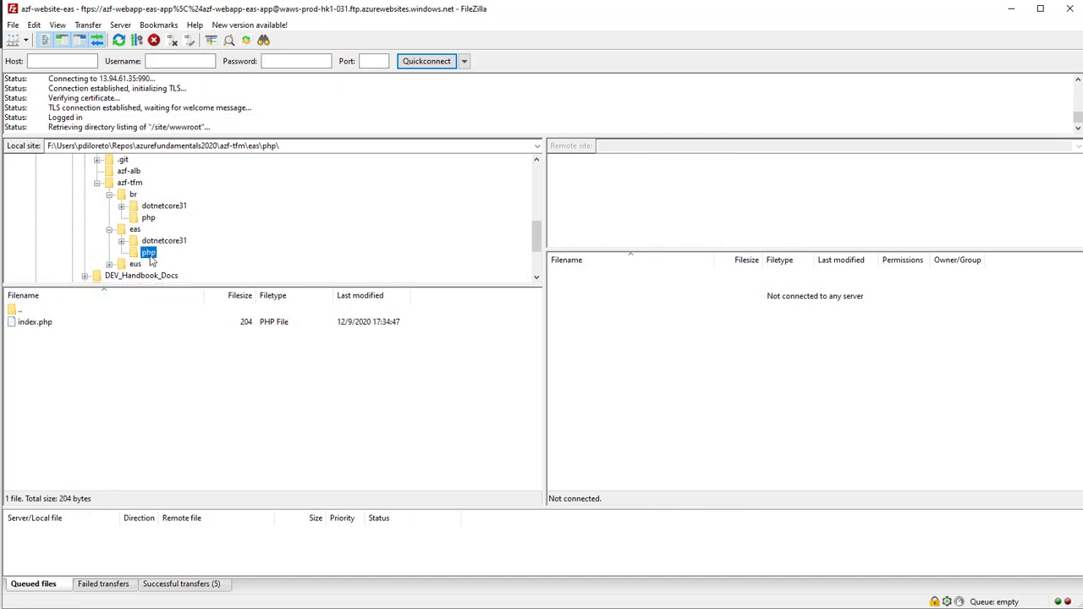
left_click_drag(41, 325, 533, 348)
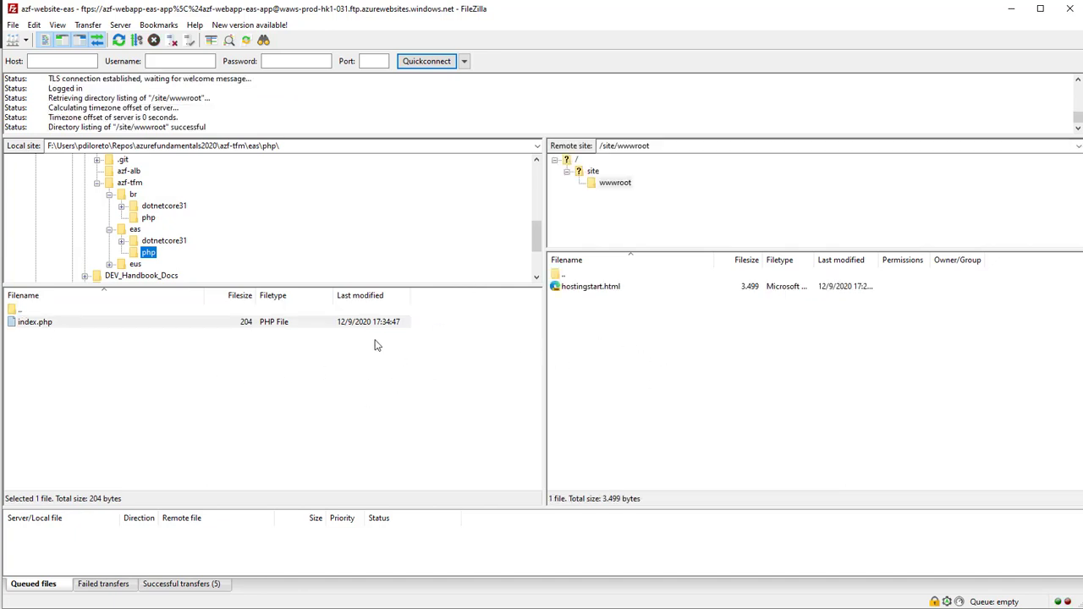
left_click(613, 290)
key("Delete")
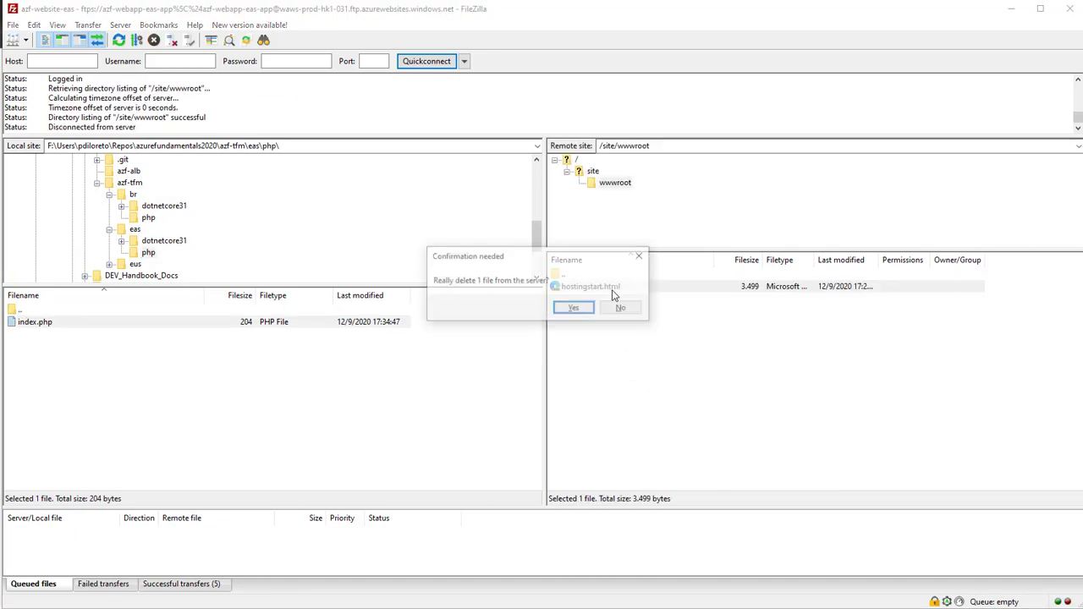
left_click(574, 307)
left_click_drag(97, 323, 808, 437)
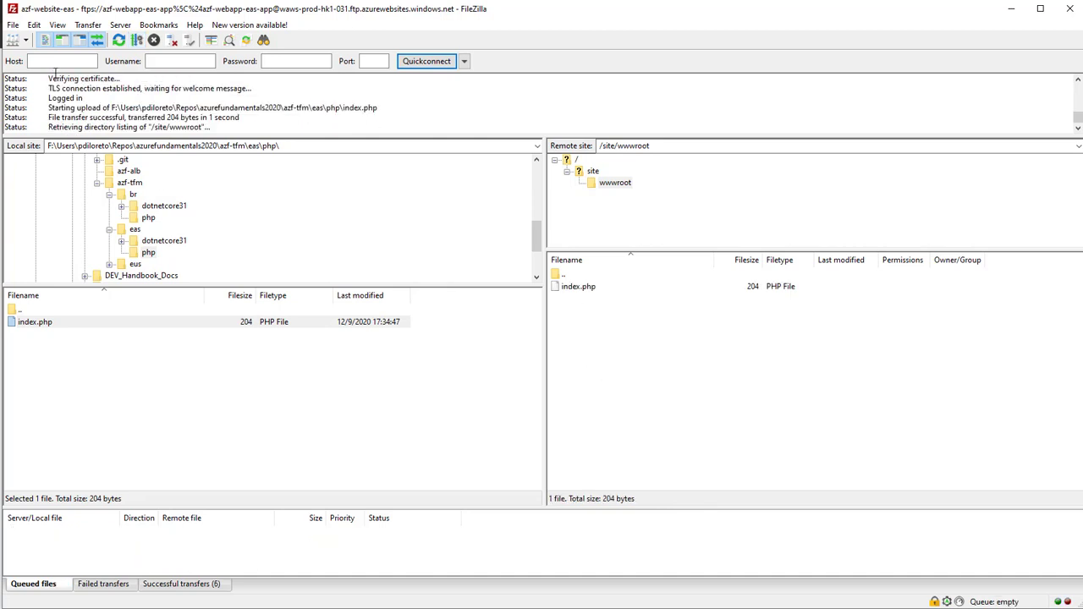
- Connect to the saved site azf-website-eus in place of the East Asia connection
left_click(26, 40)
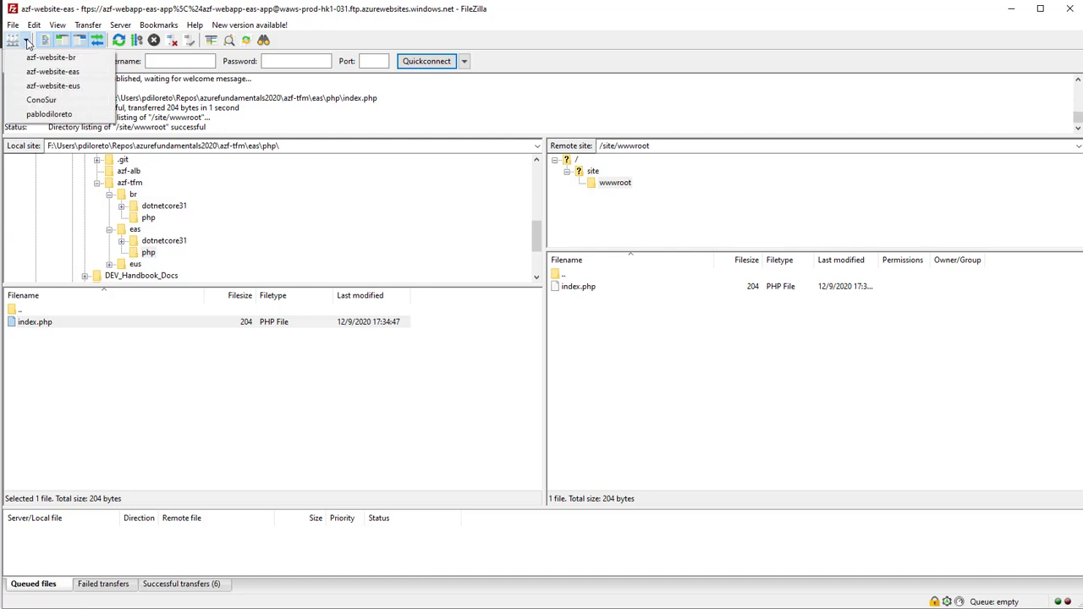
left_click(61, 73)
left_click(579, 341)
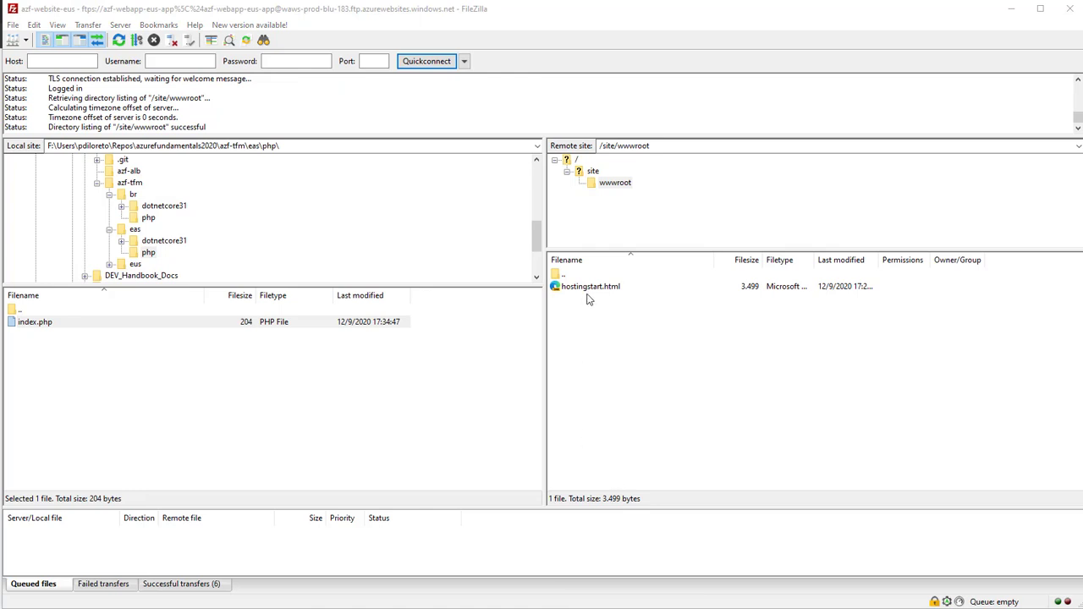
- Delete hostingstart.html from the East US site's /site/wwwroot and upload index.php from the local eus\php folder
left_click(590, 287)
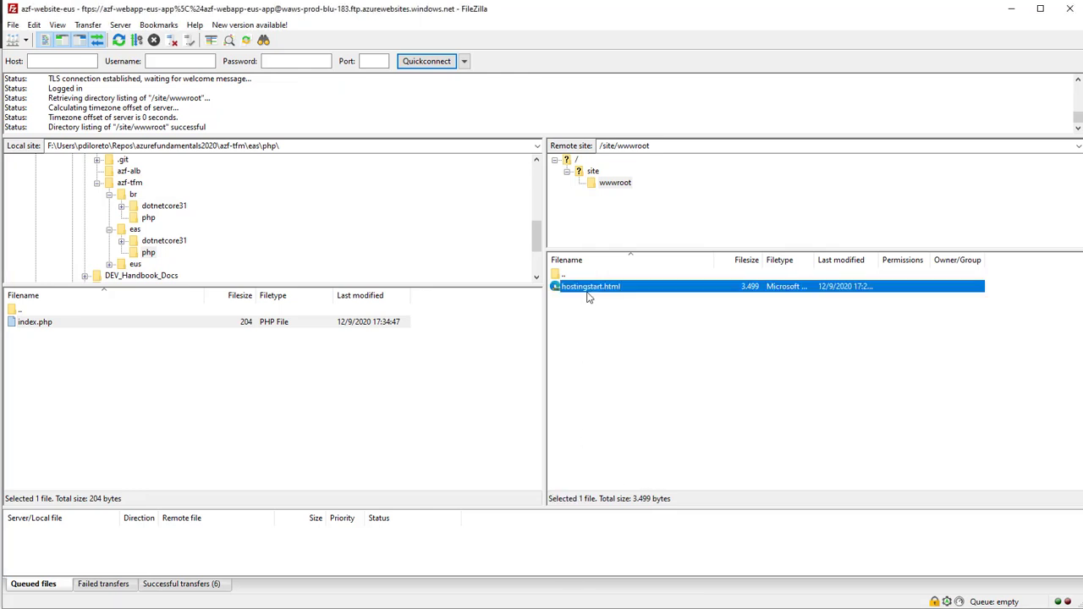
key("Delete")
left_click(590, 304)
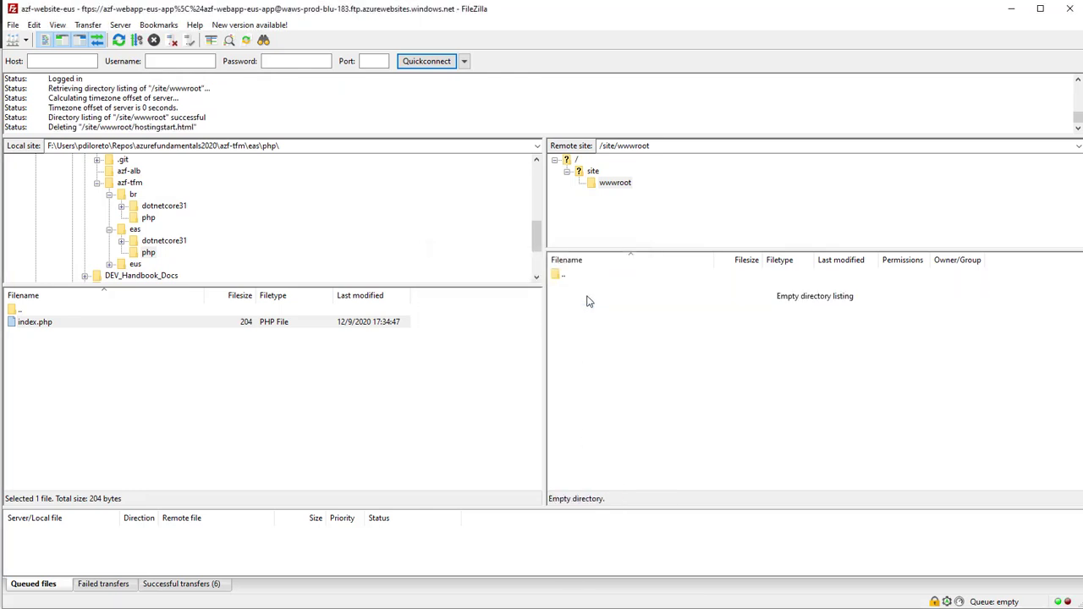
left_click(58, 380)
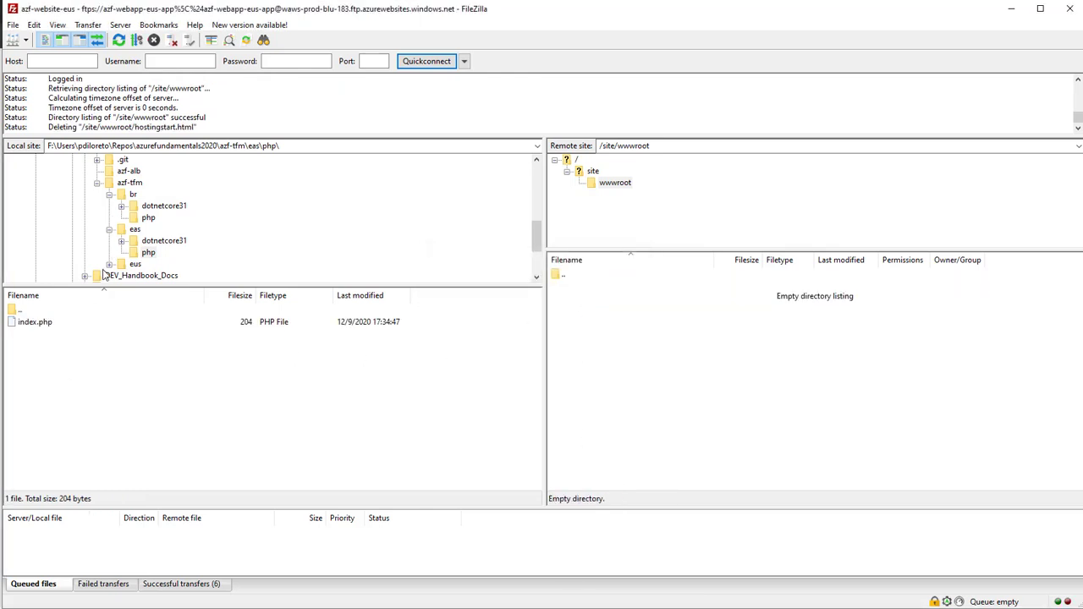
left_click(109, 264)
scroll(149, 252, "down", 2)
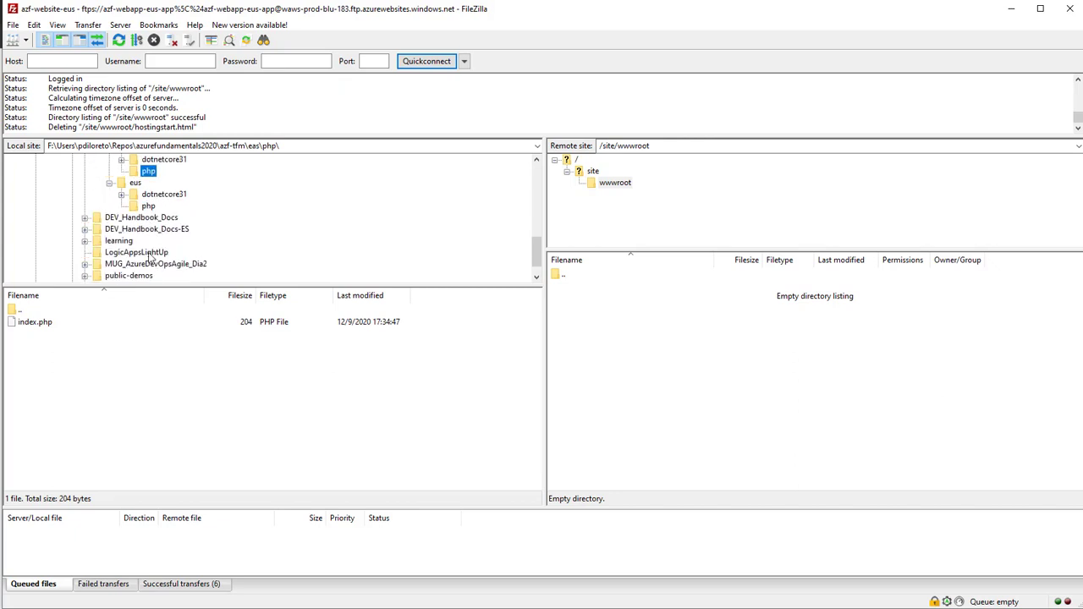
left_click(149, 207)
left_click_drag(38, 324, 697, 432)
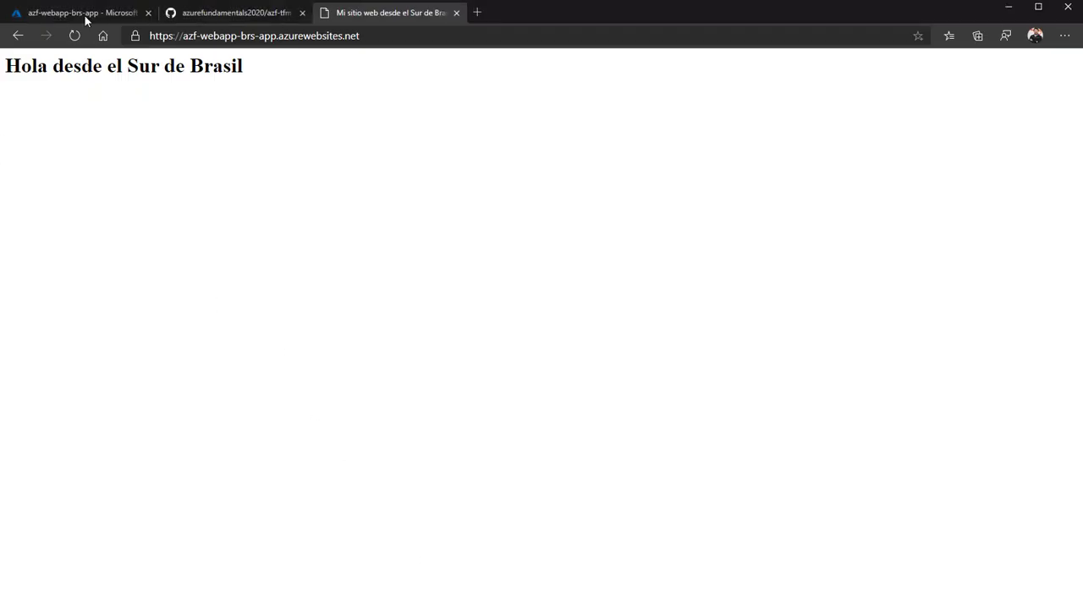
- Copy the URL of azf-webapp-eas-app from its Azure portal overview and load the site in the existing website tab
left_click(85, 19)
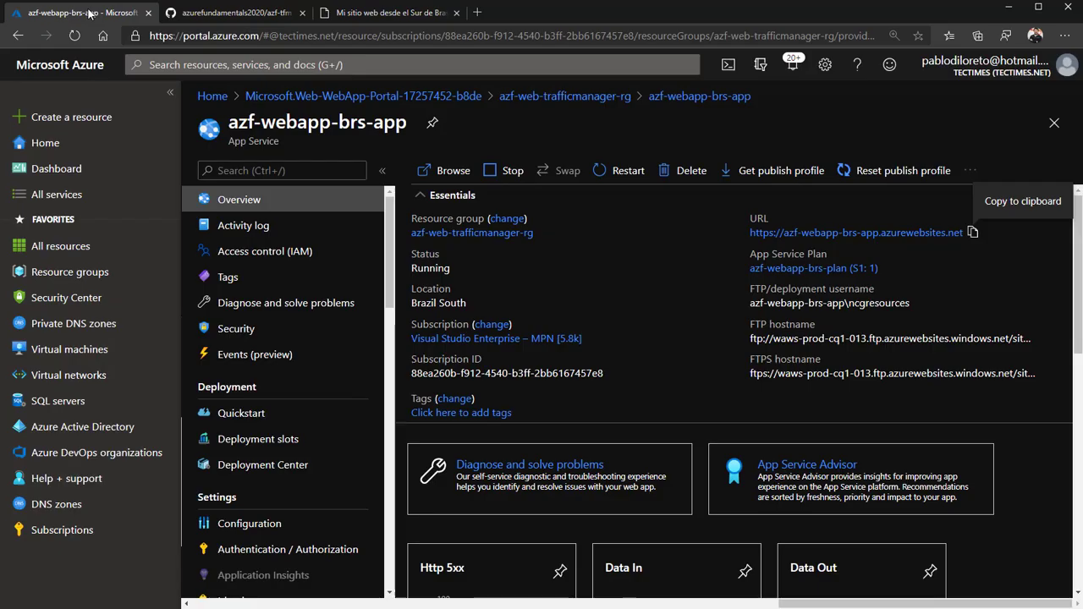
left_click(1055, 123)
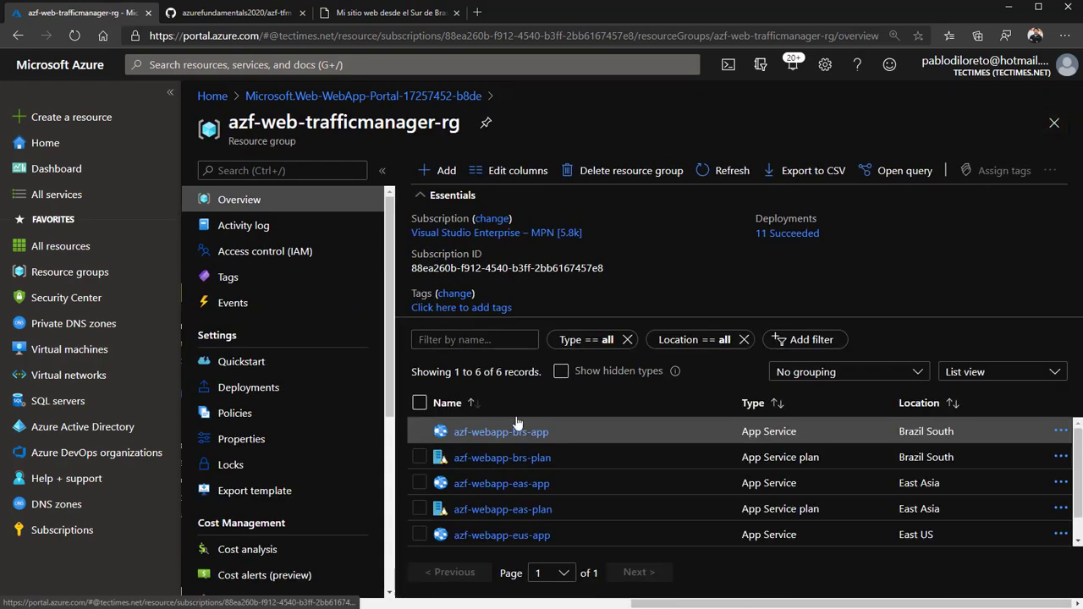
left_click(513, 490)
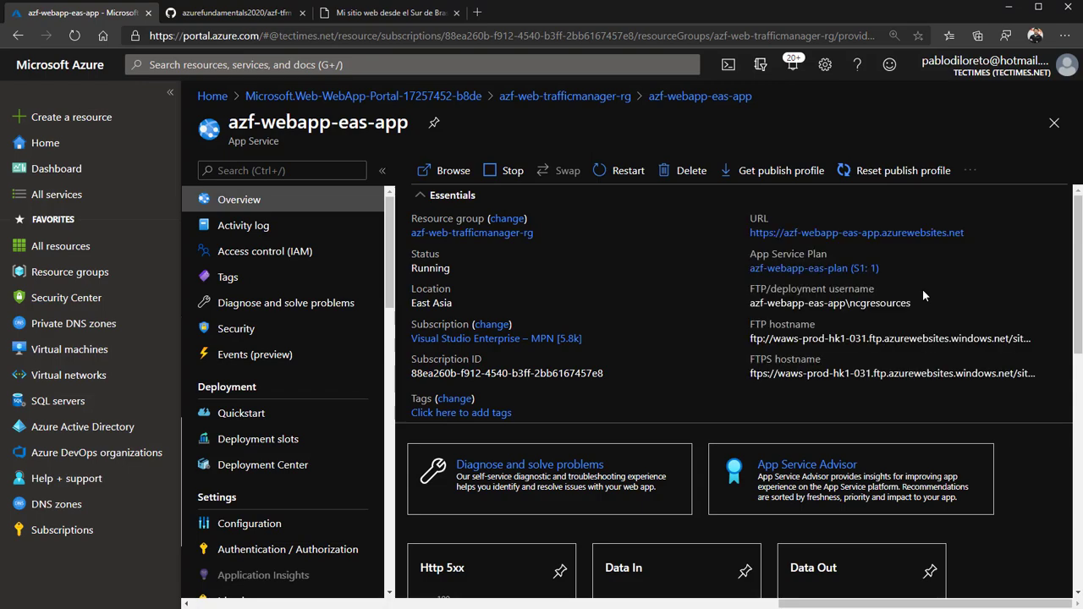
left_click(973, 233)
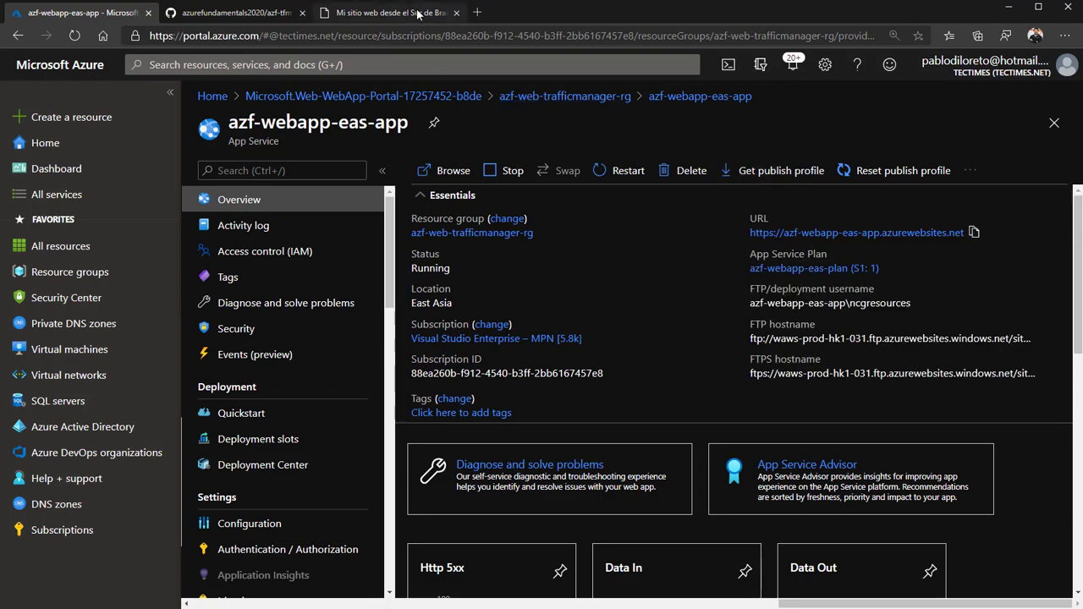
left_click(390, 13)
left_click(406, 35)
key("ctrl+v")
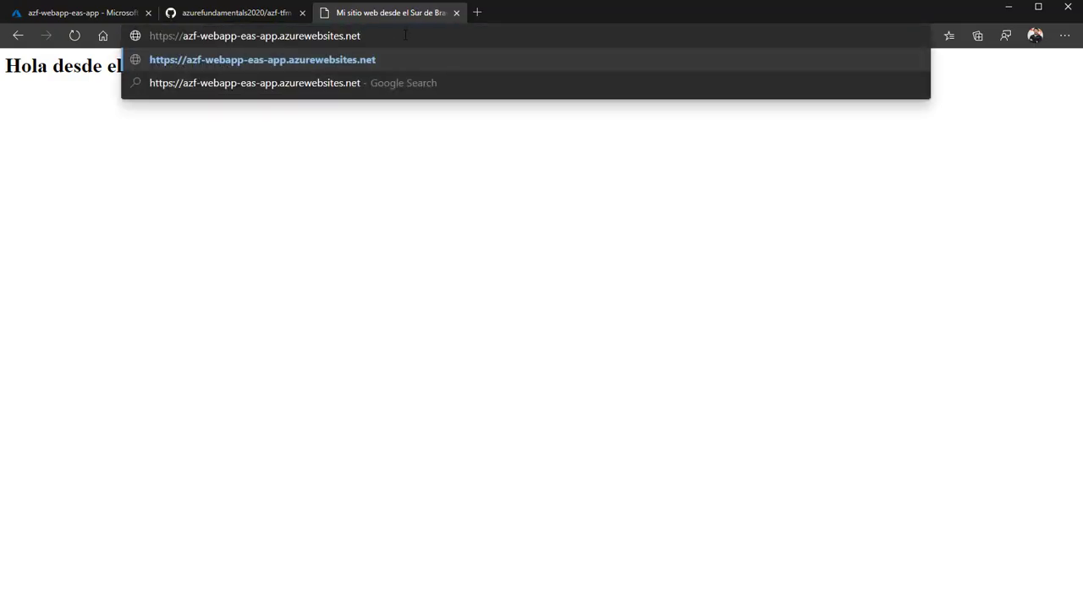
key("Return")
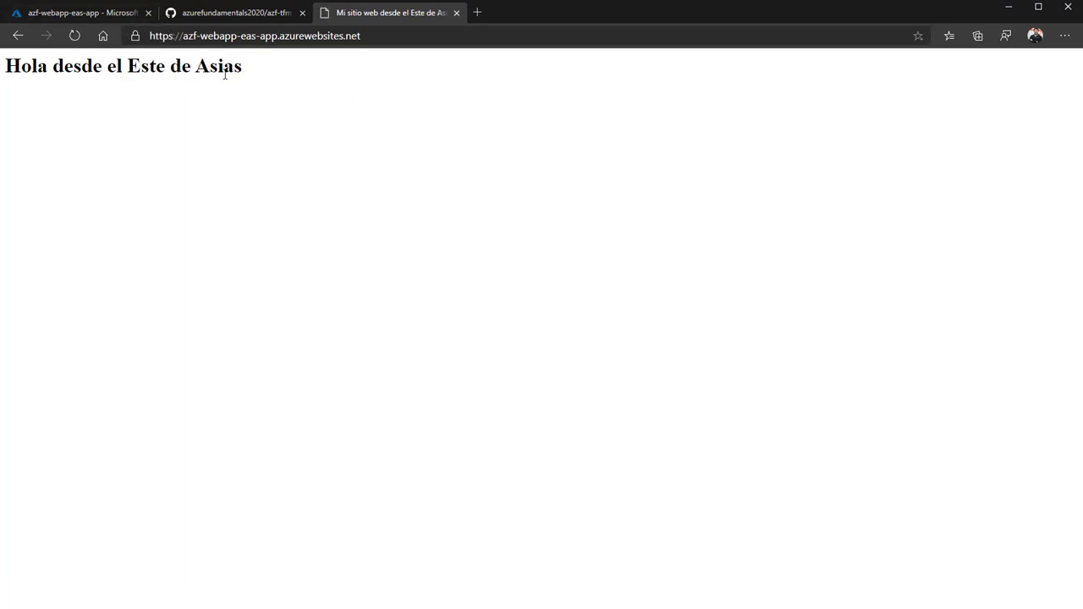
- Copy azf-webapp-eus-app's URL from its Azure portal overview, load it in the existing website tab, and return to the portal
left_click(102, 15)
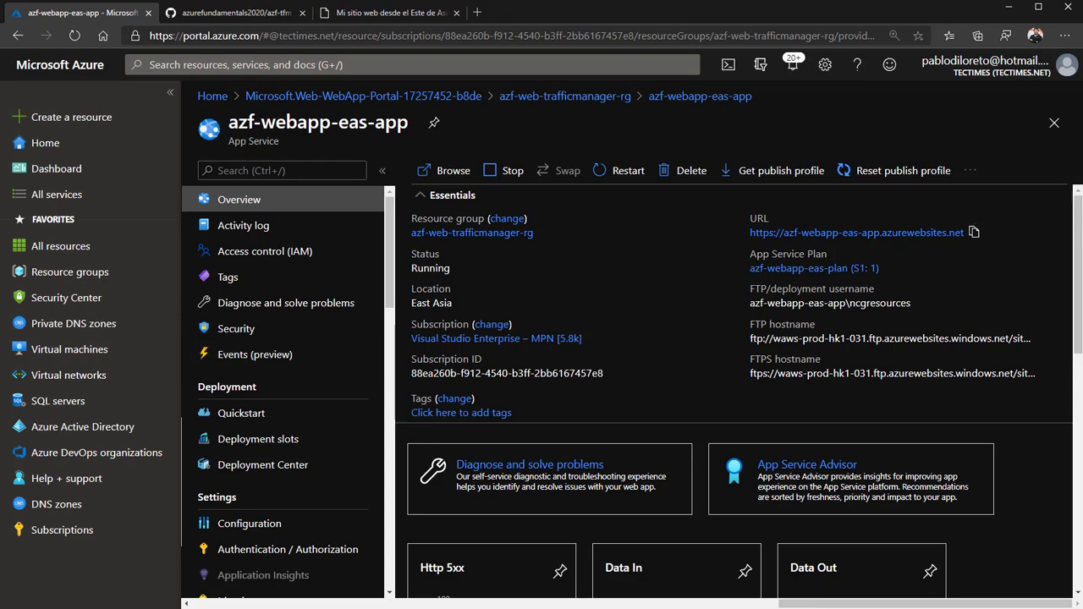
left_click(1055, 123)
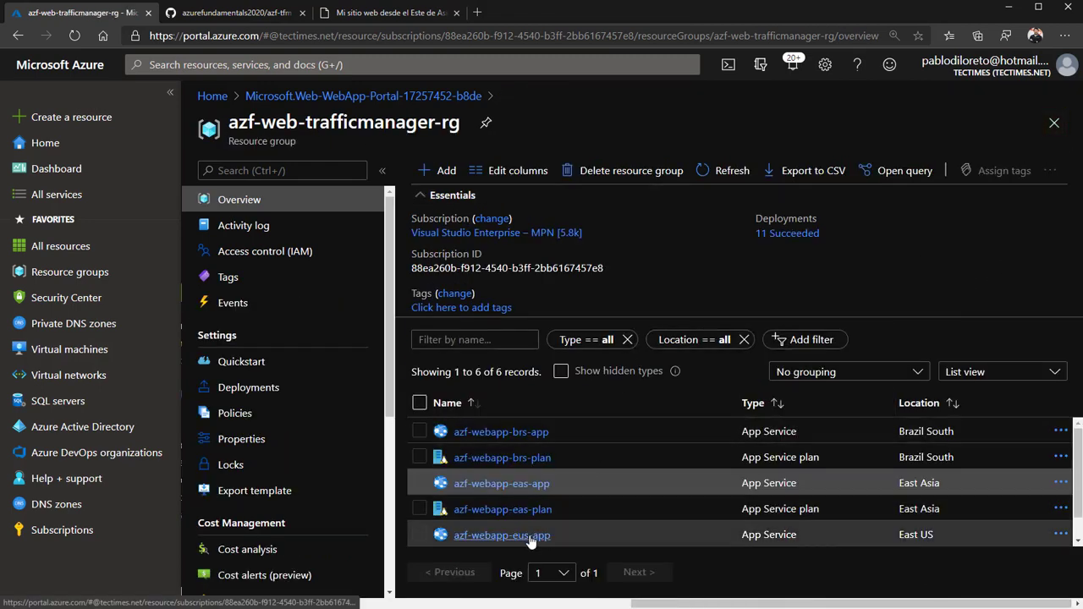
left_click(502, 535)
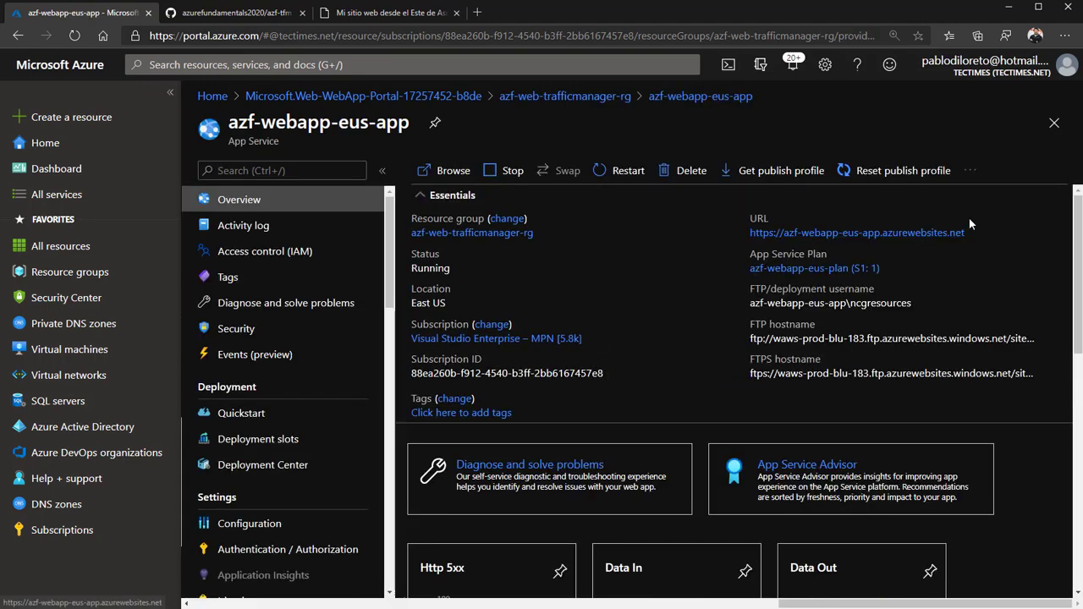
left_click(389, 13)
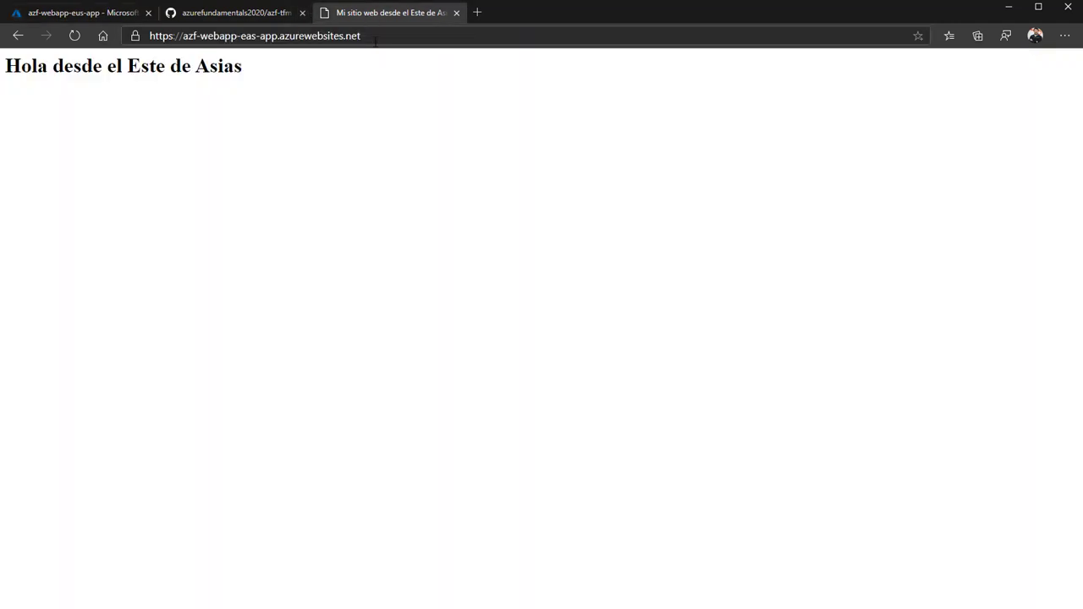
left_click(254, 36)
left_click(375, 38)
key("Return")
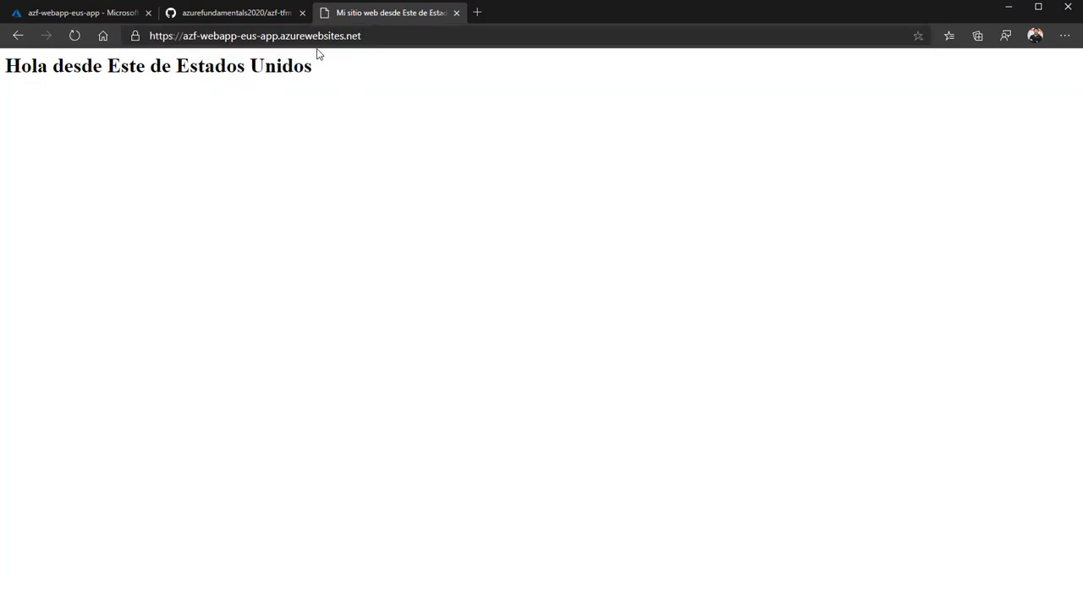
left_click(93, 14)
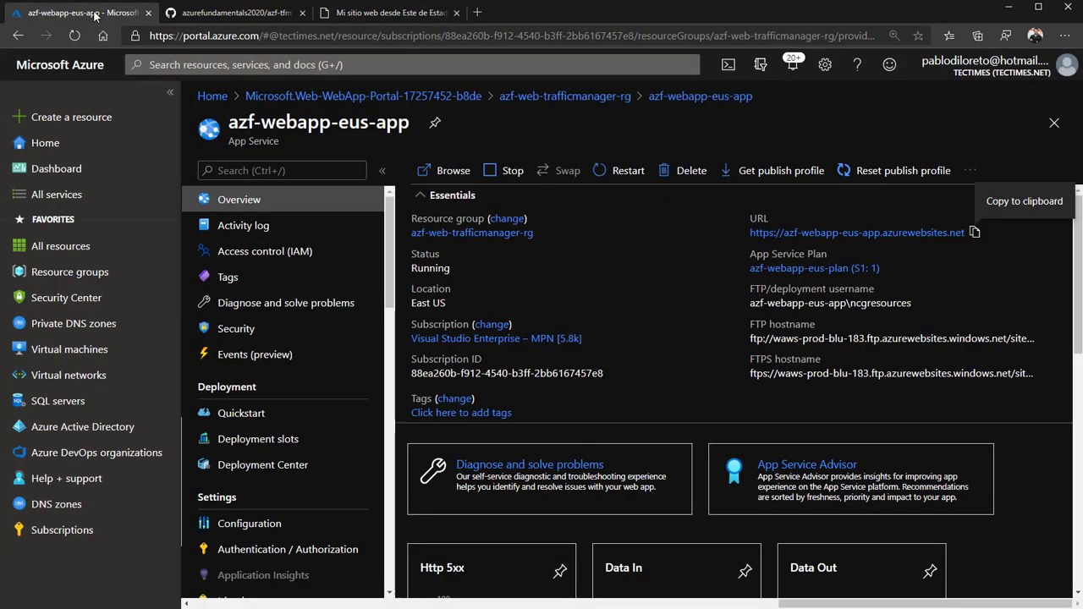